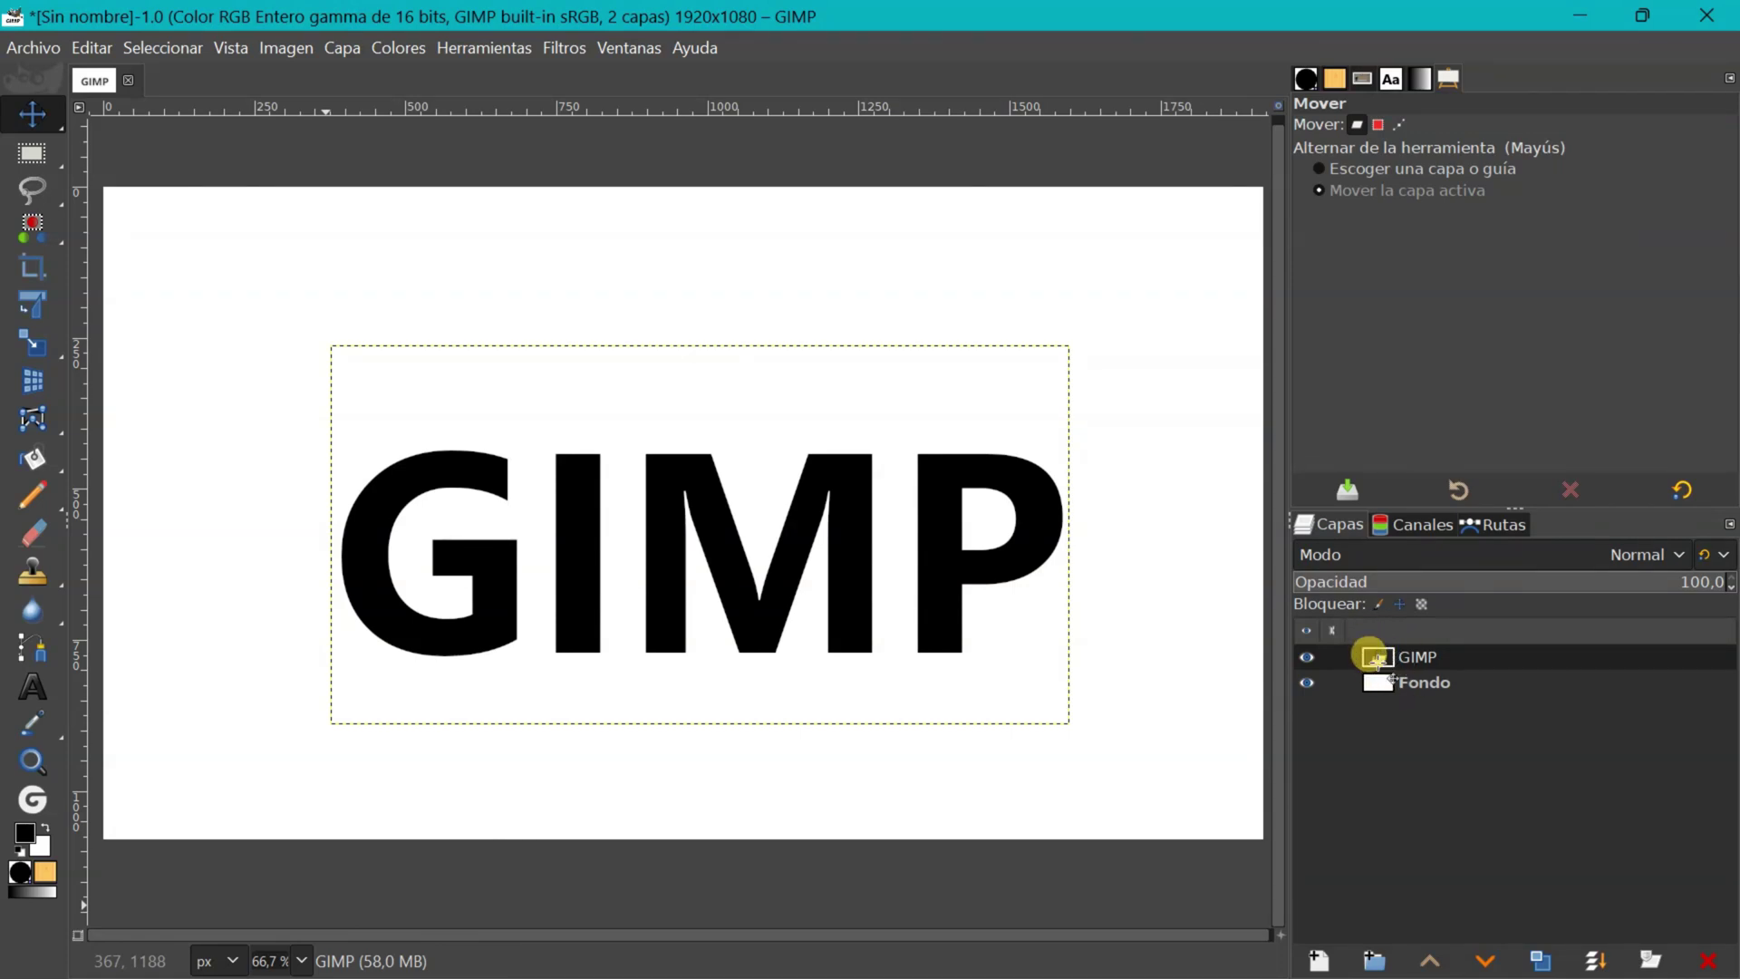
Create a selection from the GIMP text layer's alpha and grow it by 14 px.
right_click(1377, 659)
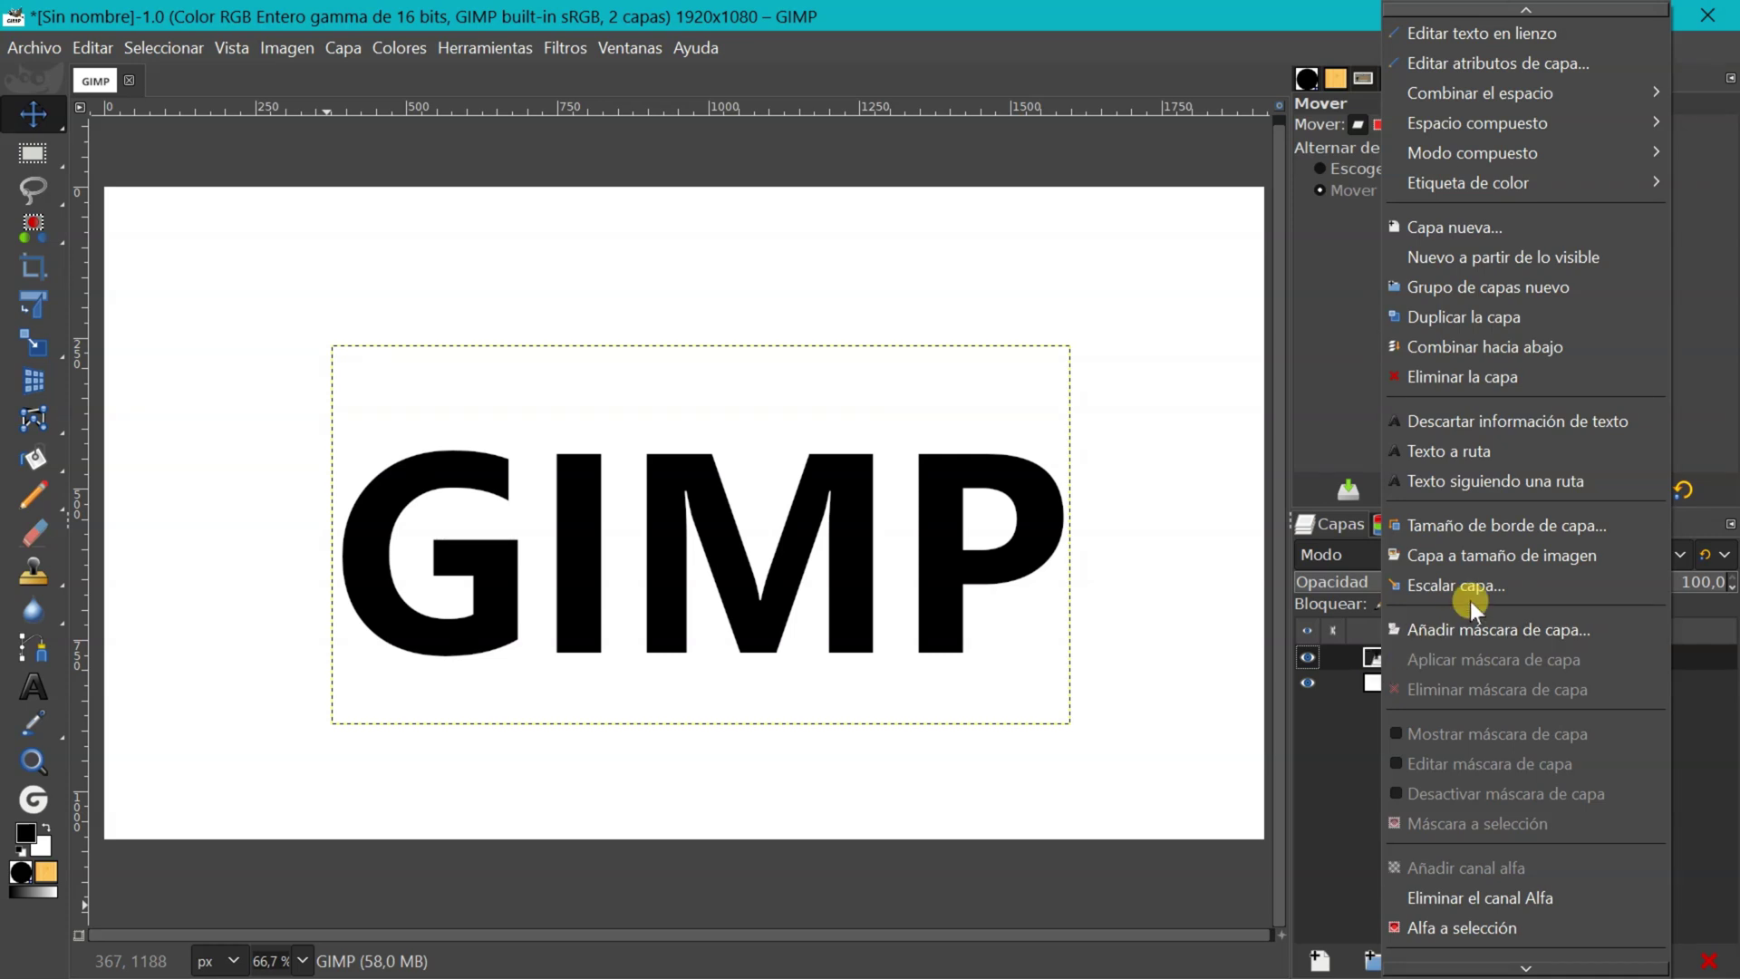
click(1489, 928)
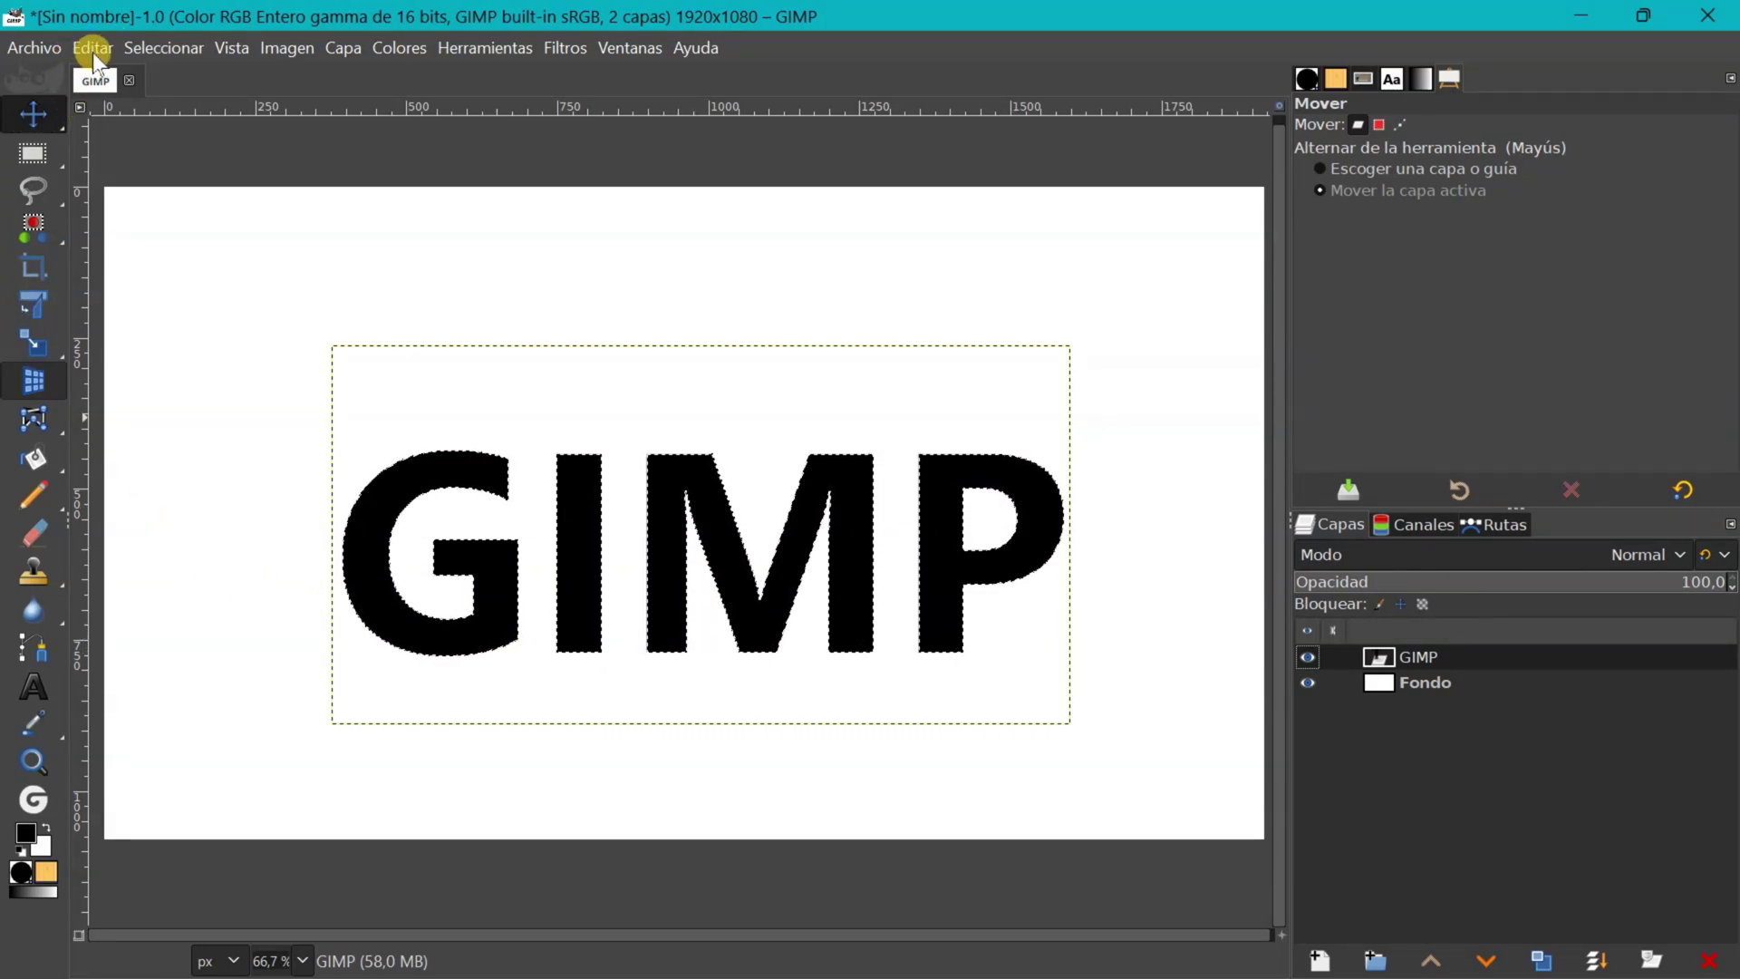
click(166, 51)
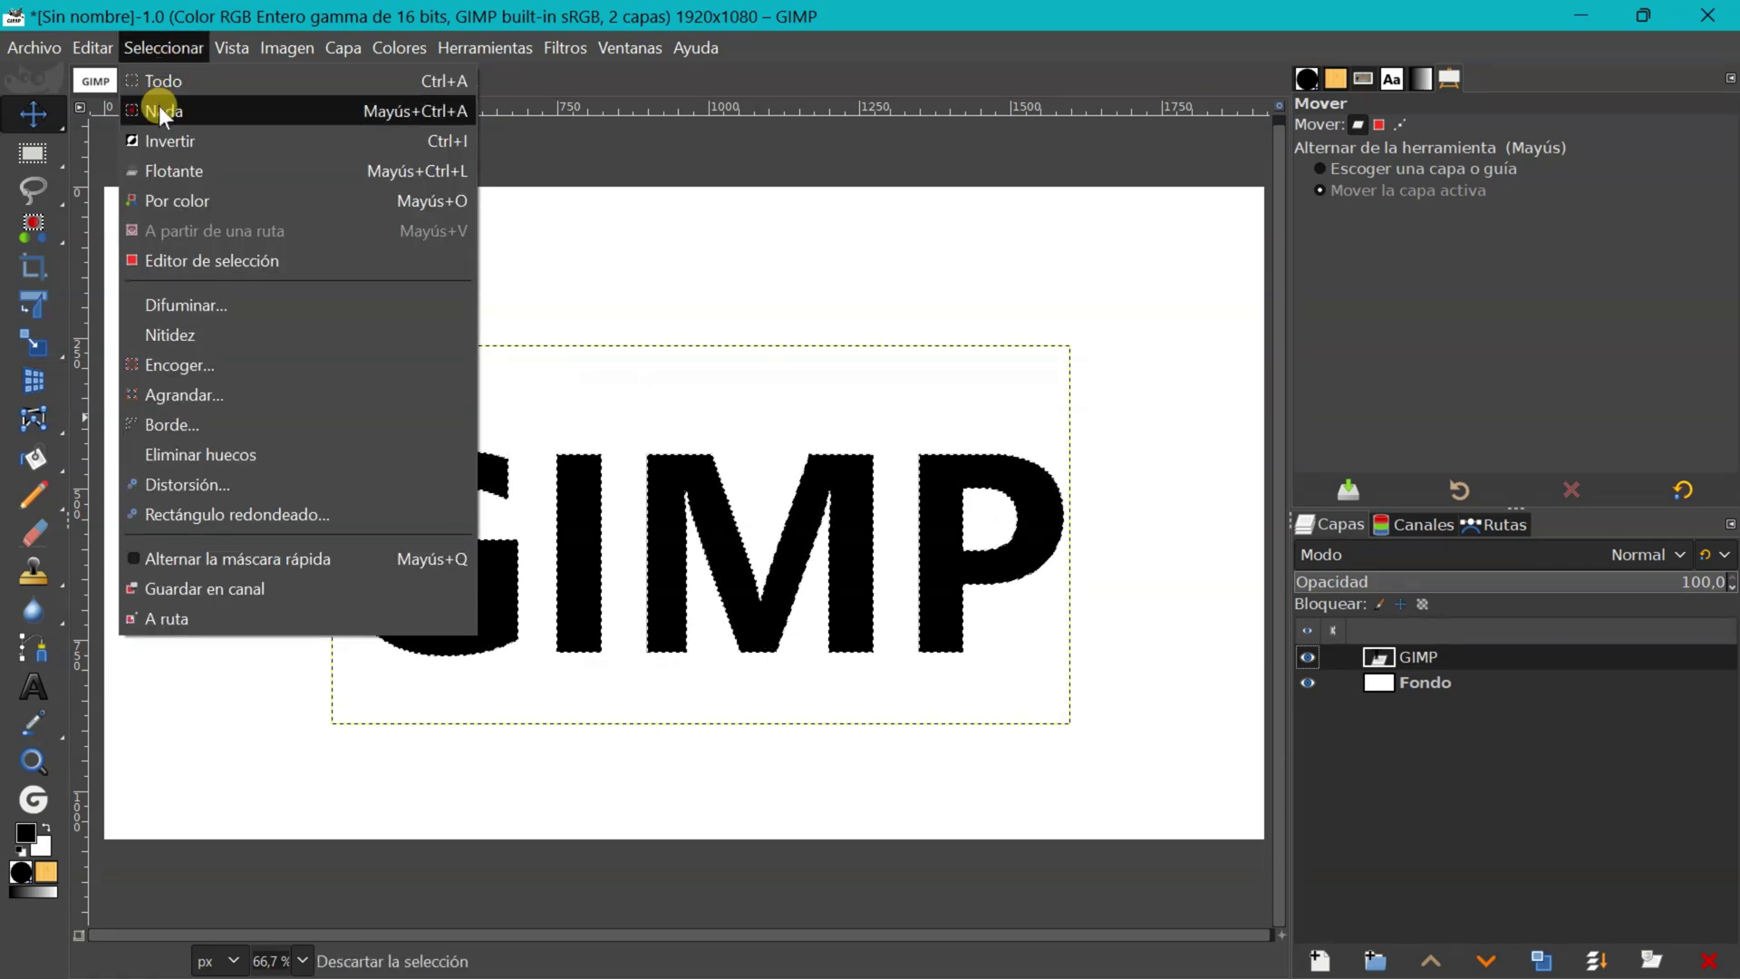
click(183, 395)
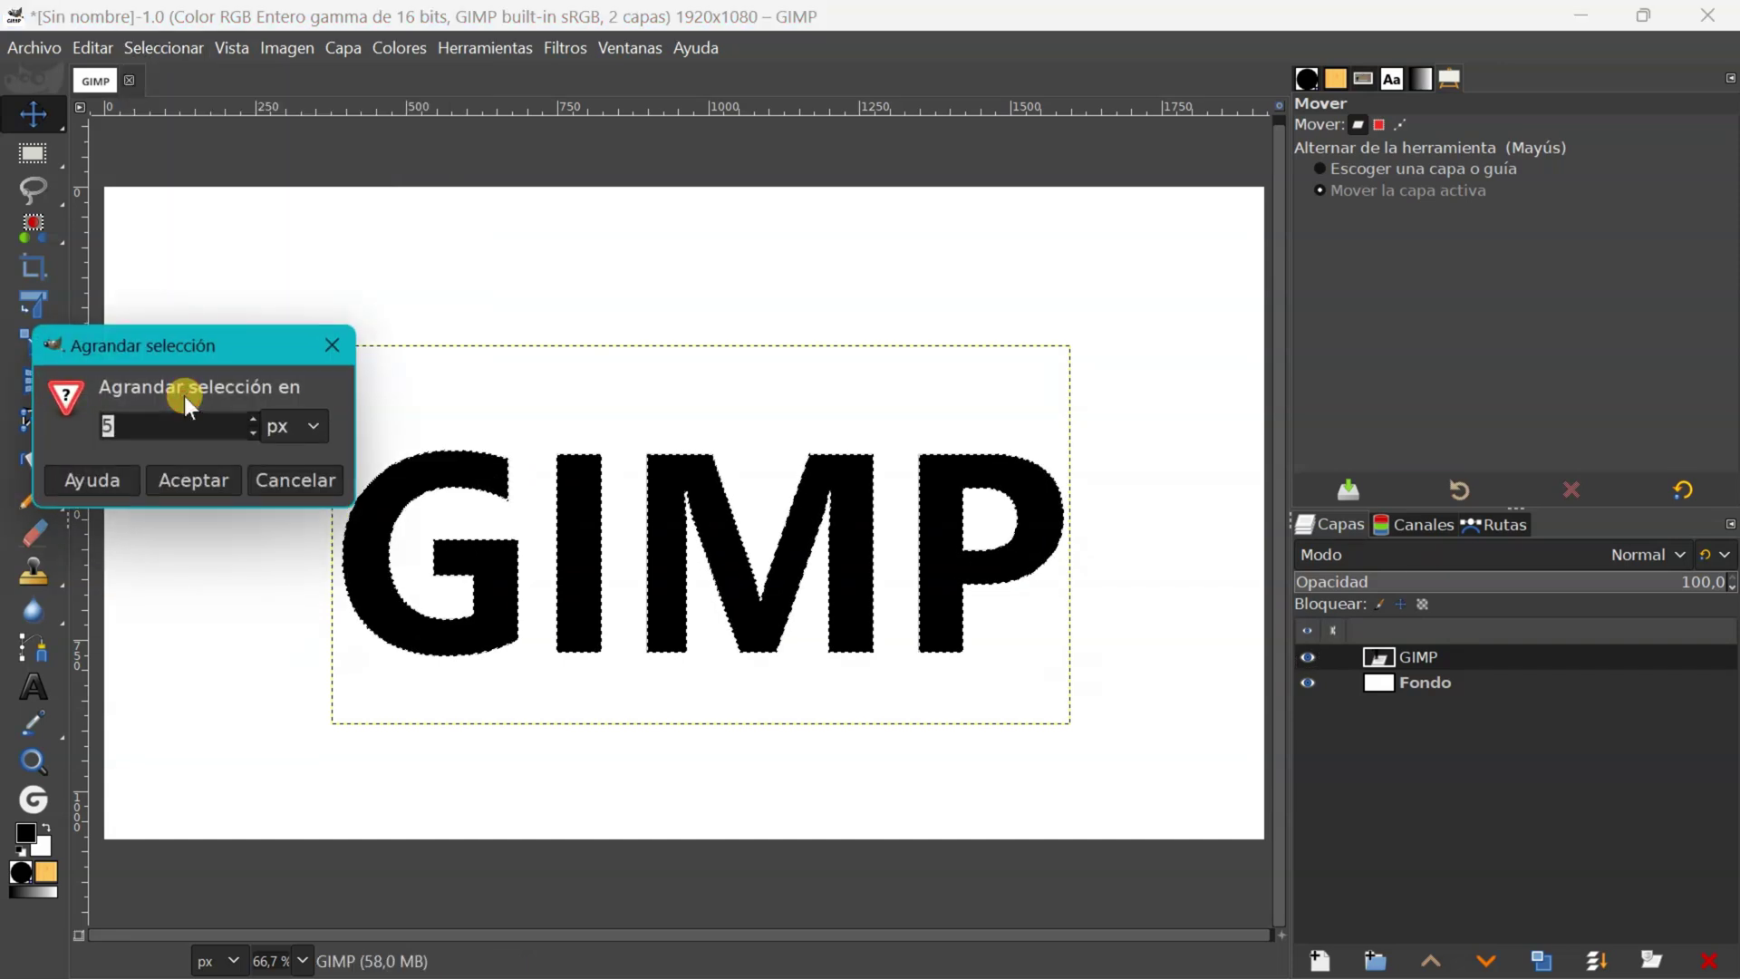
click(253, 421)
click(254, 420)
click(253, 421)
click(253, 420)
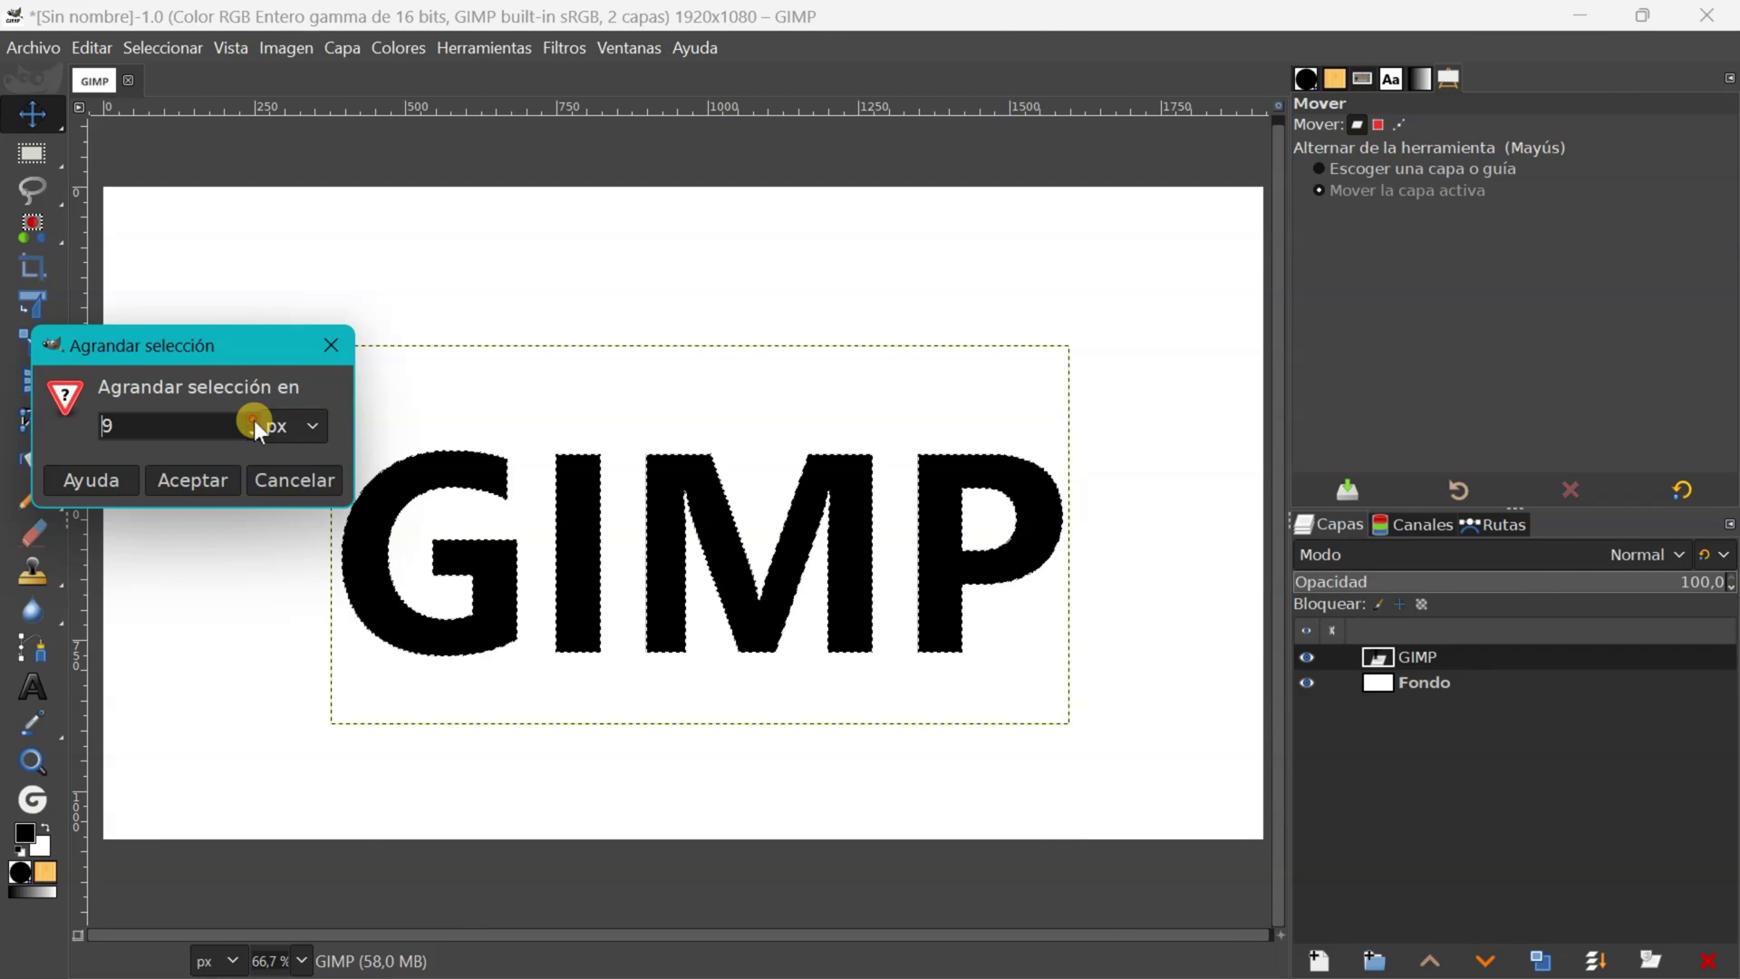
click(254, 421)
click(254, 421)
click(253, 421)
click(254, 421)
click(253, 421)
click(191, 426)
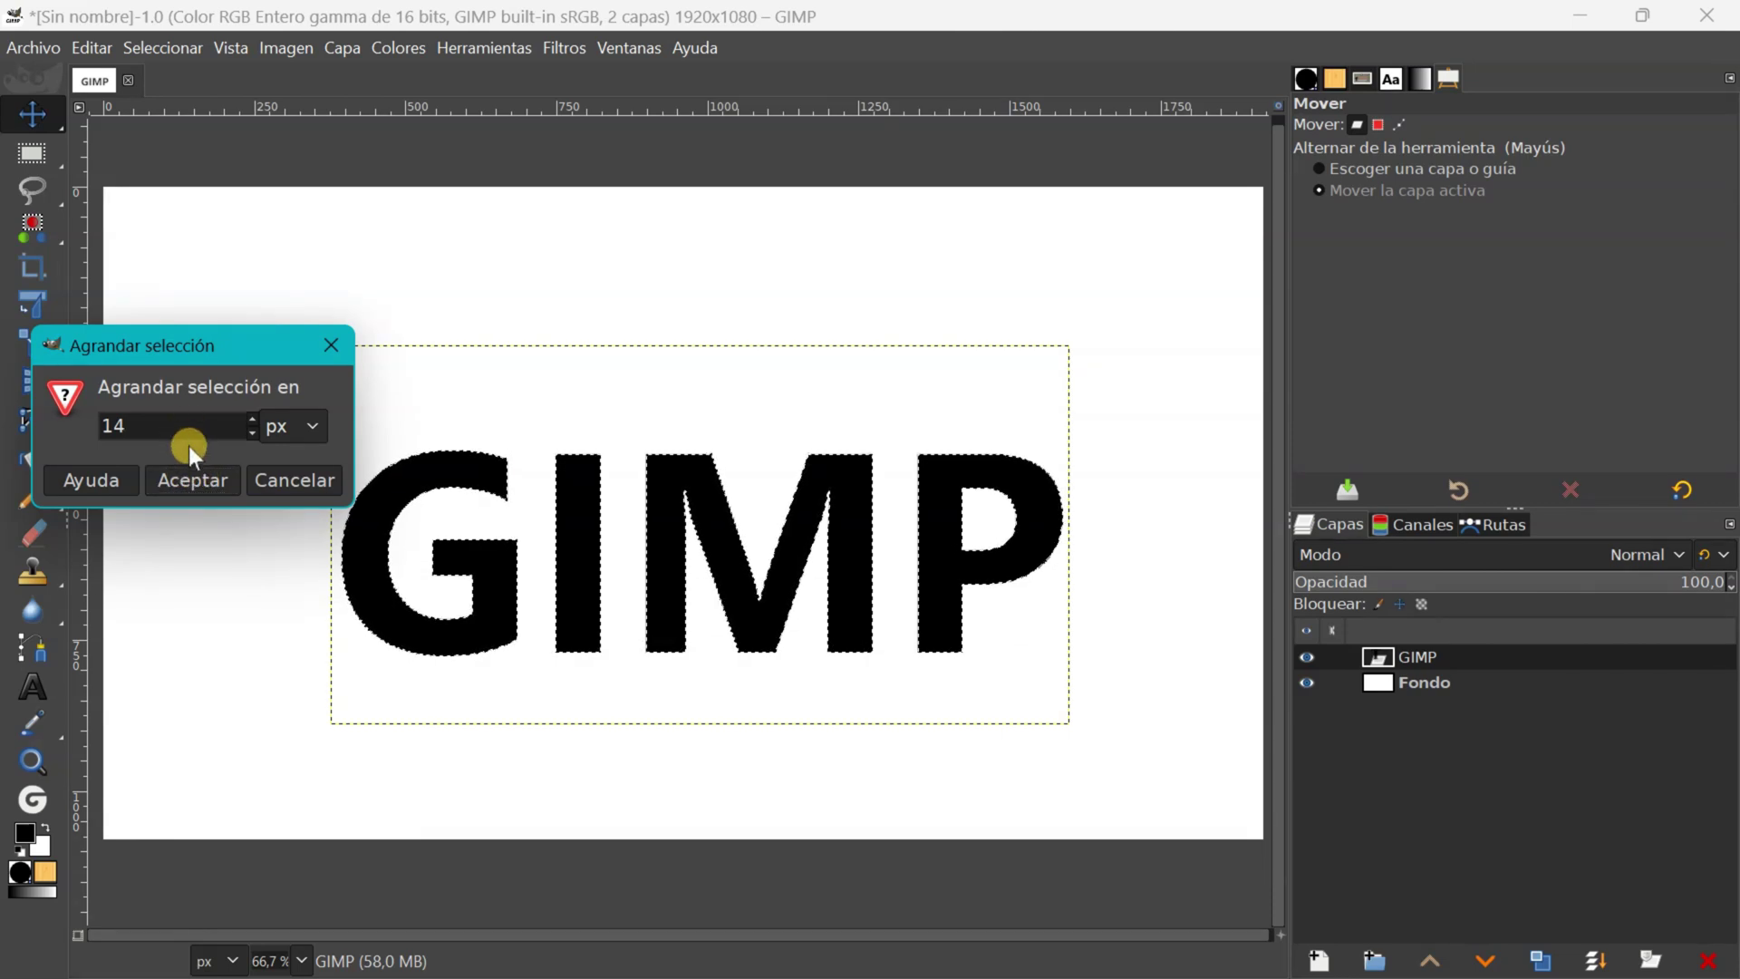
click(193, 488)
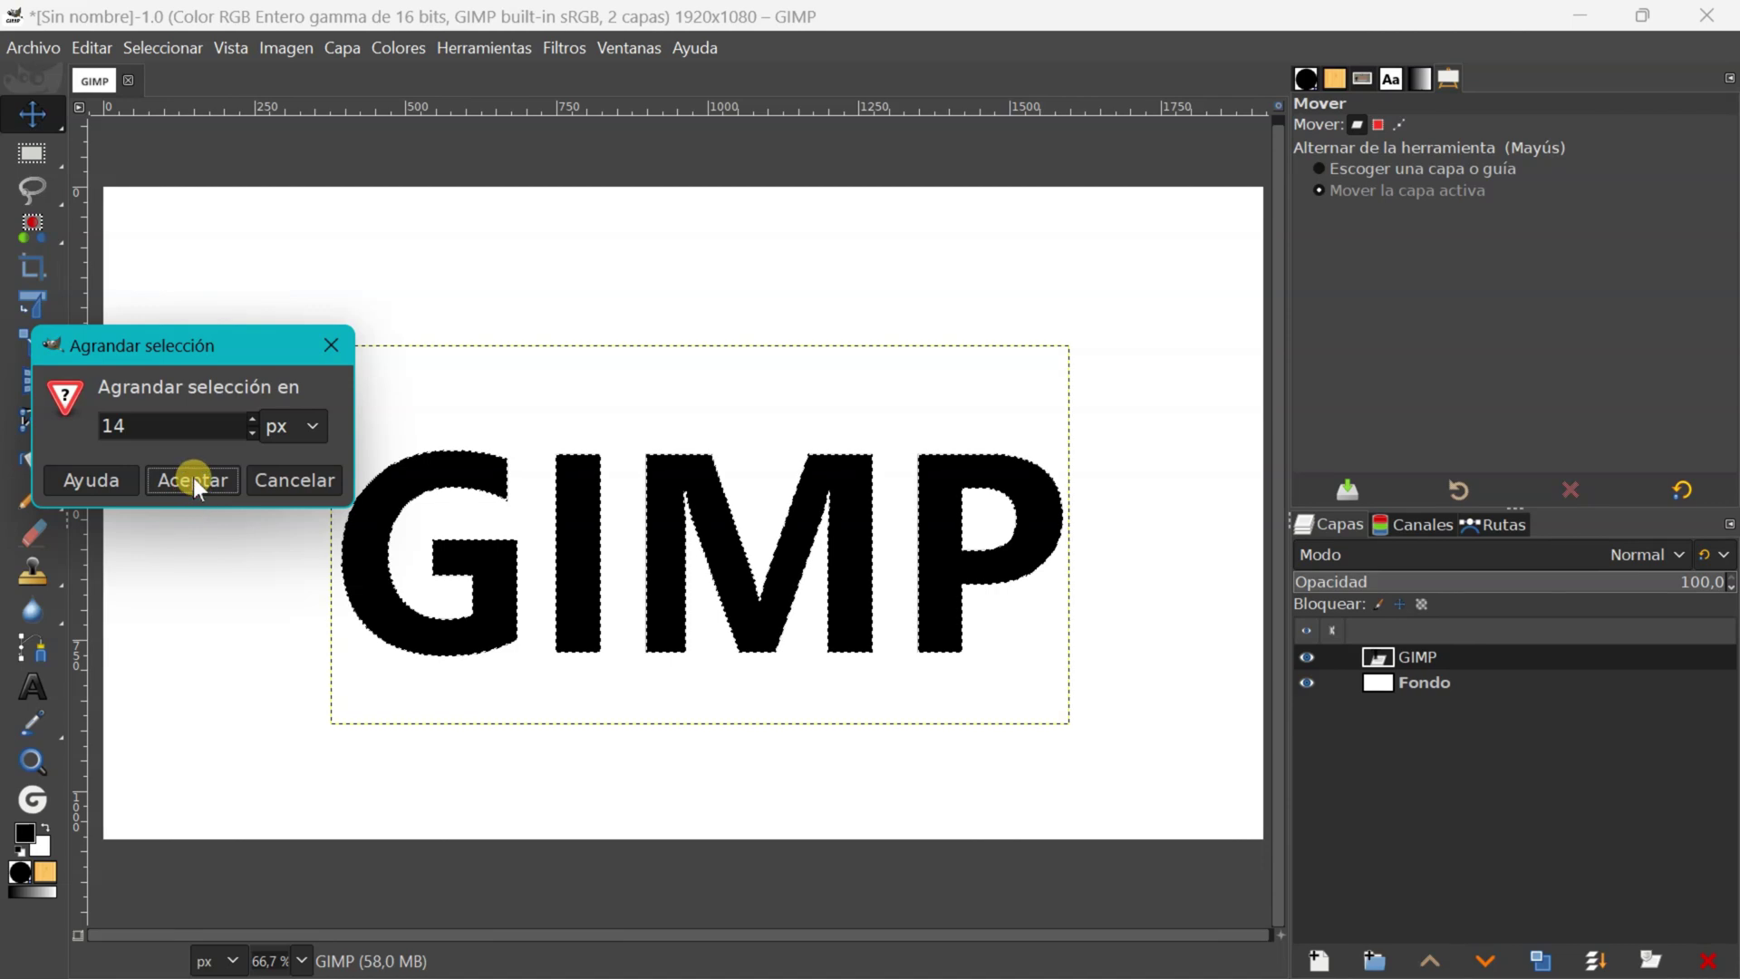
click(193, 426)
key(Return)
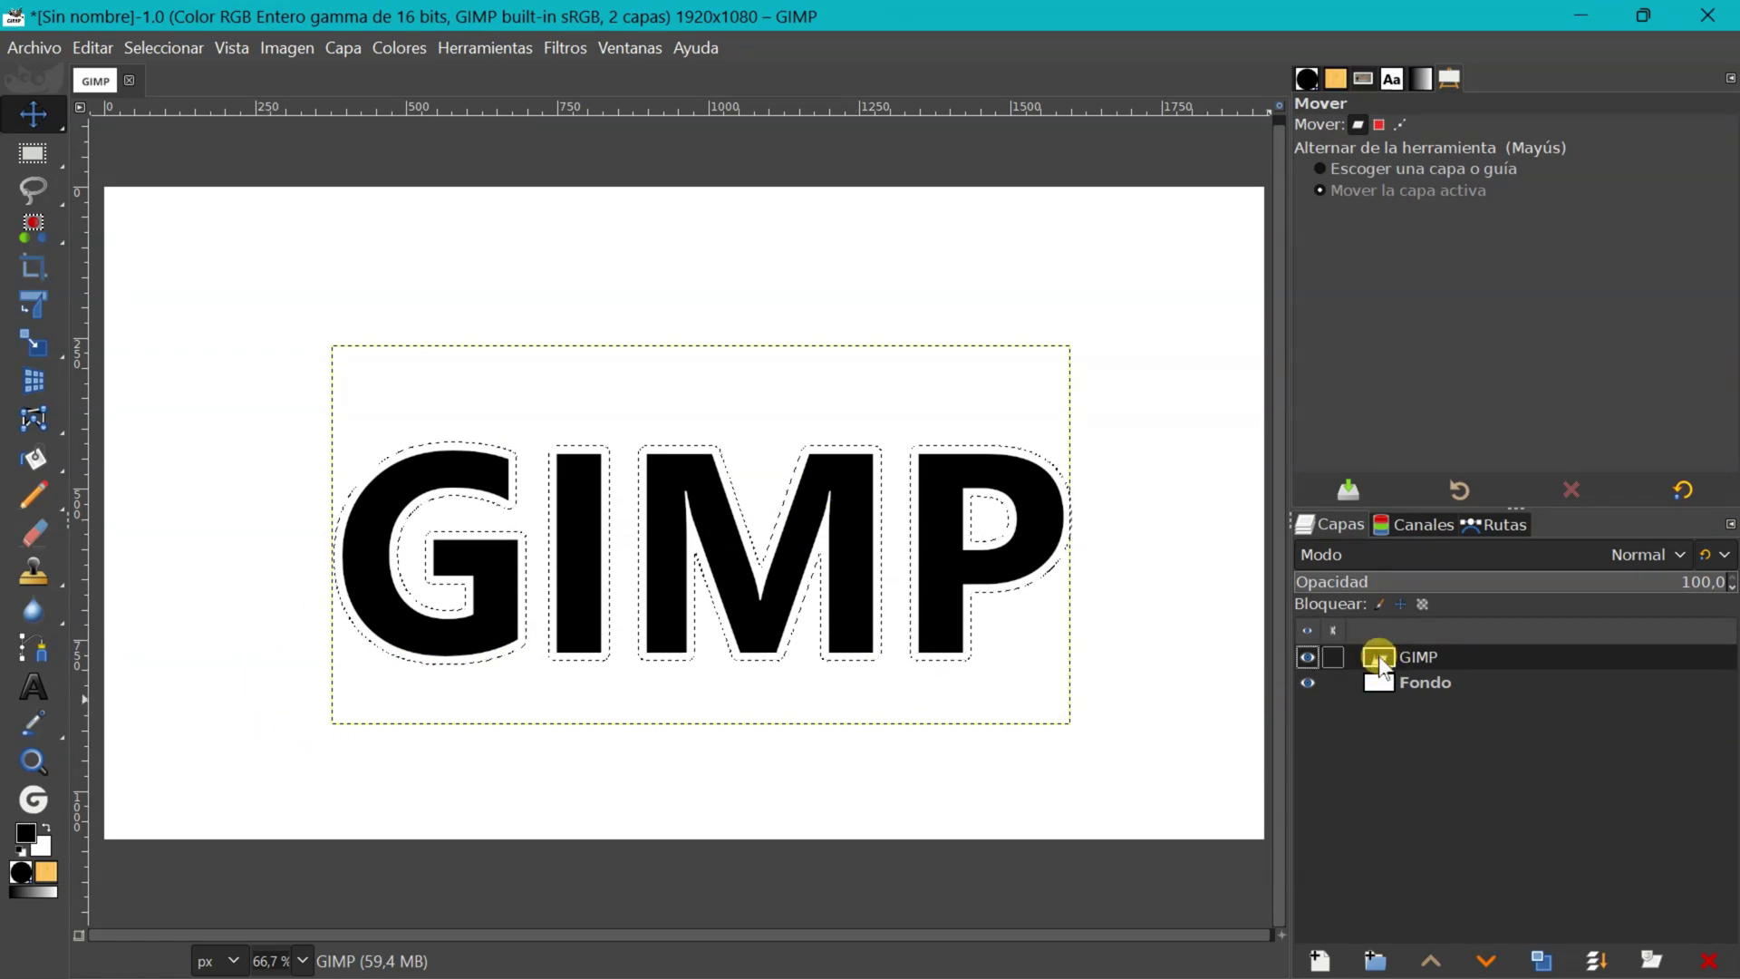
Add a transparent 1920 × 1080 px layer with default settings and move it directly below the GIMP text layer.
click(1321, 960)
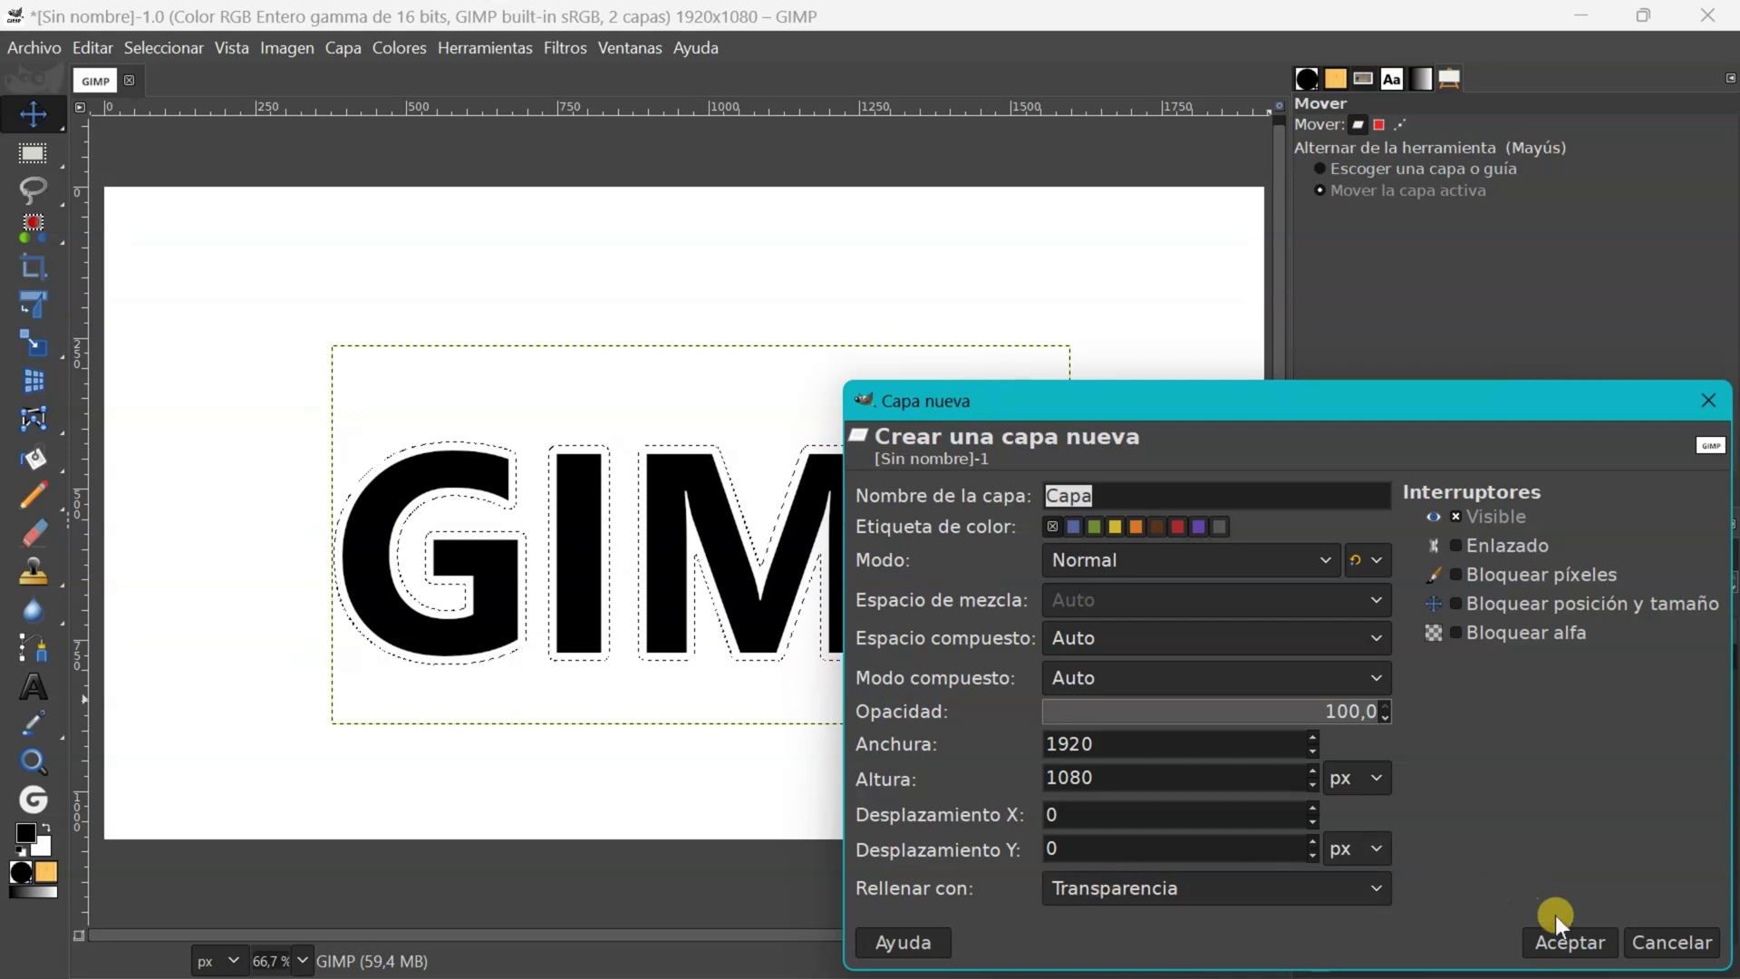
click(1569, 942)
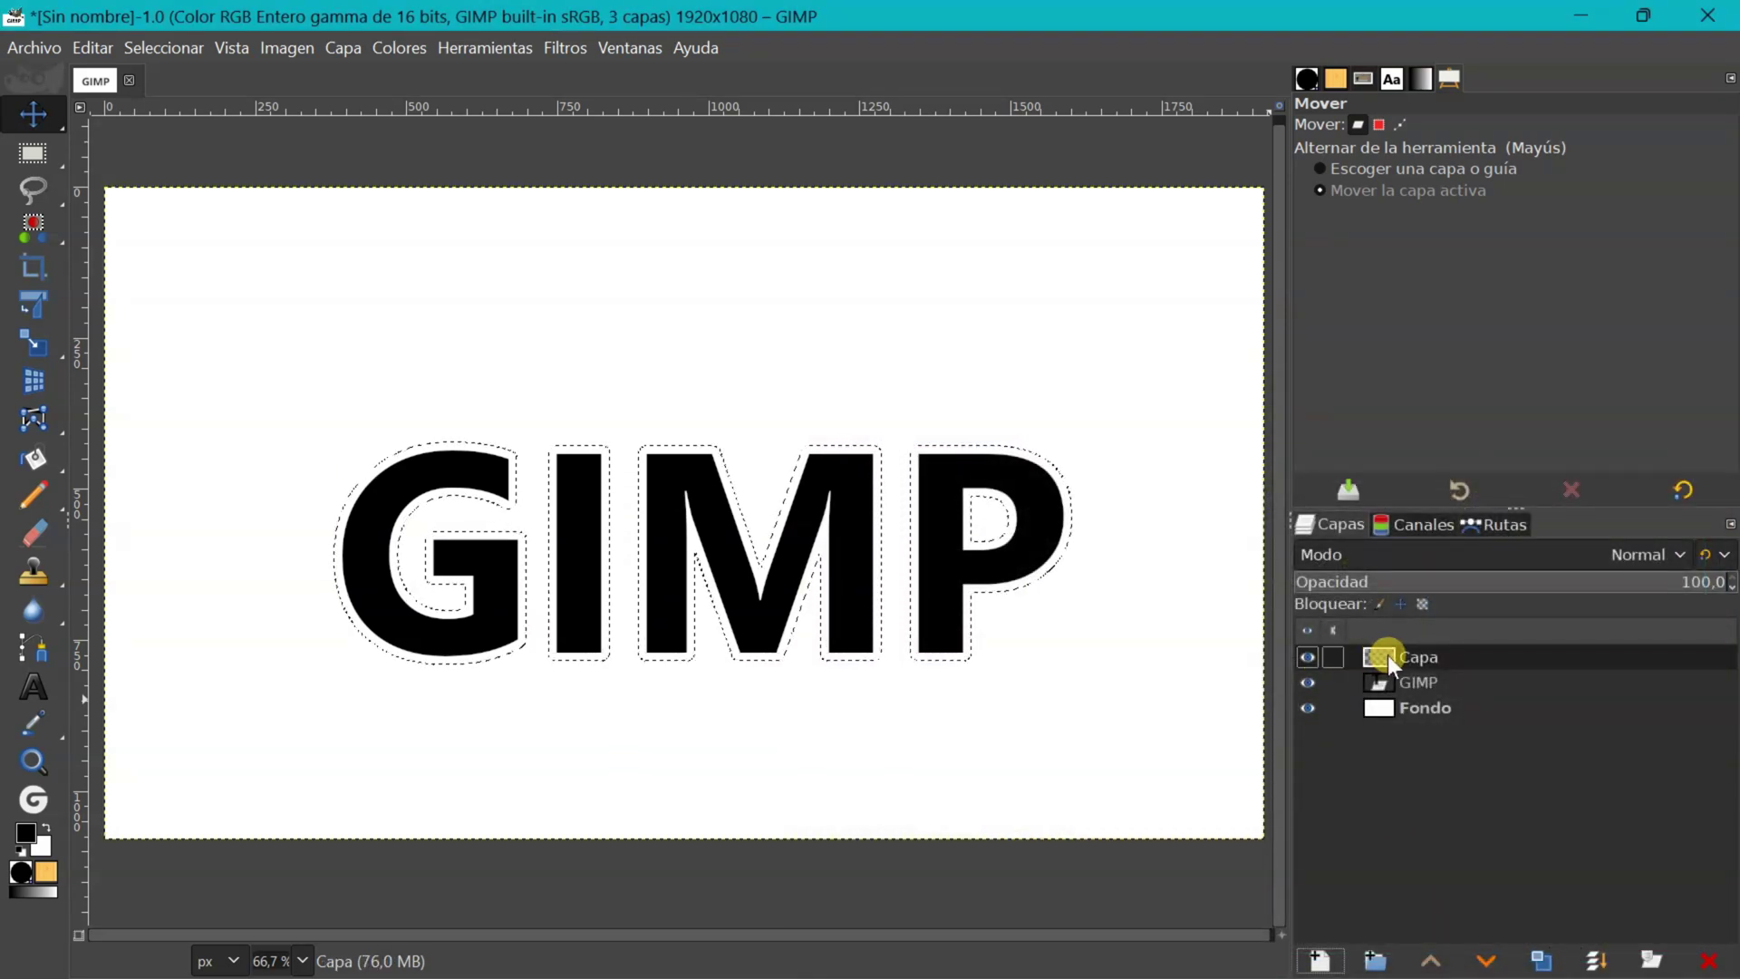
click(1486, 963)
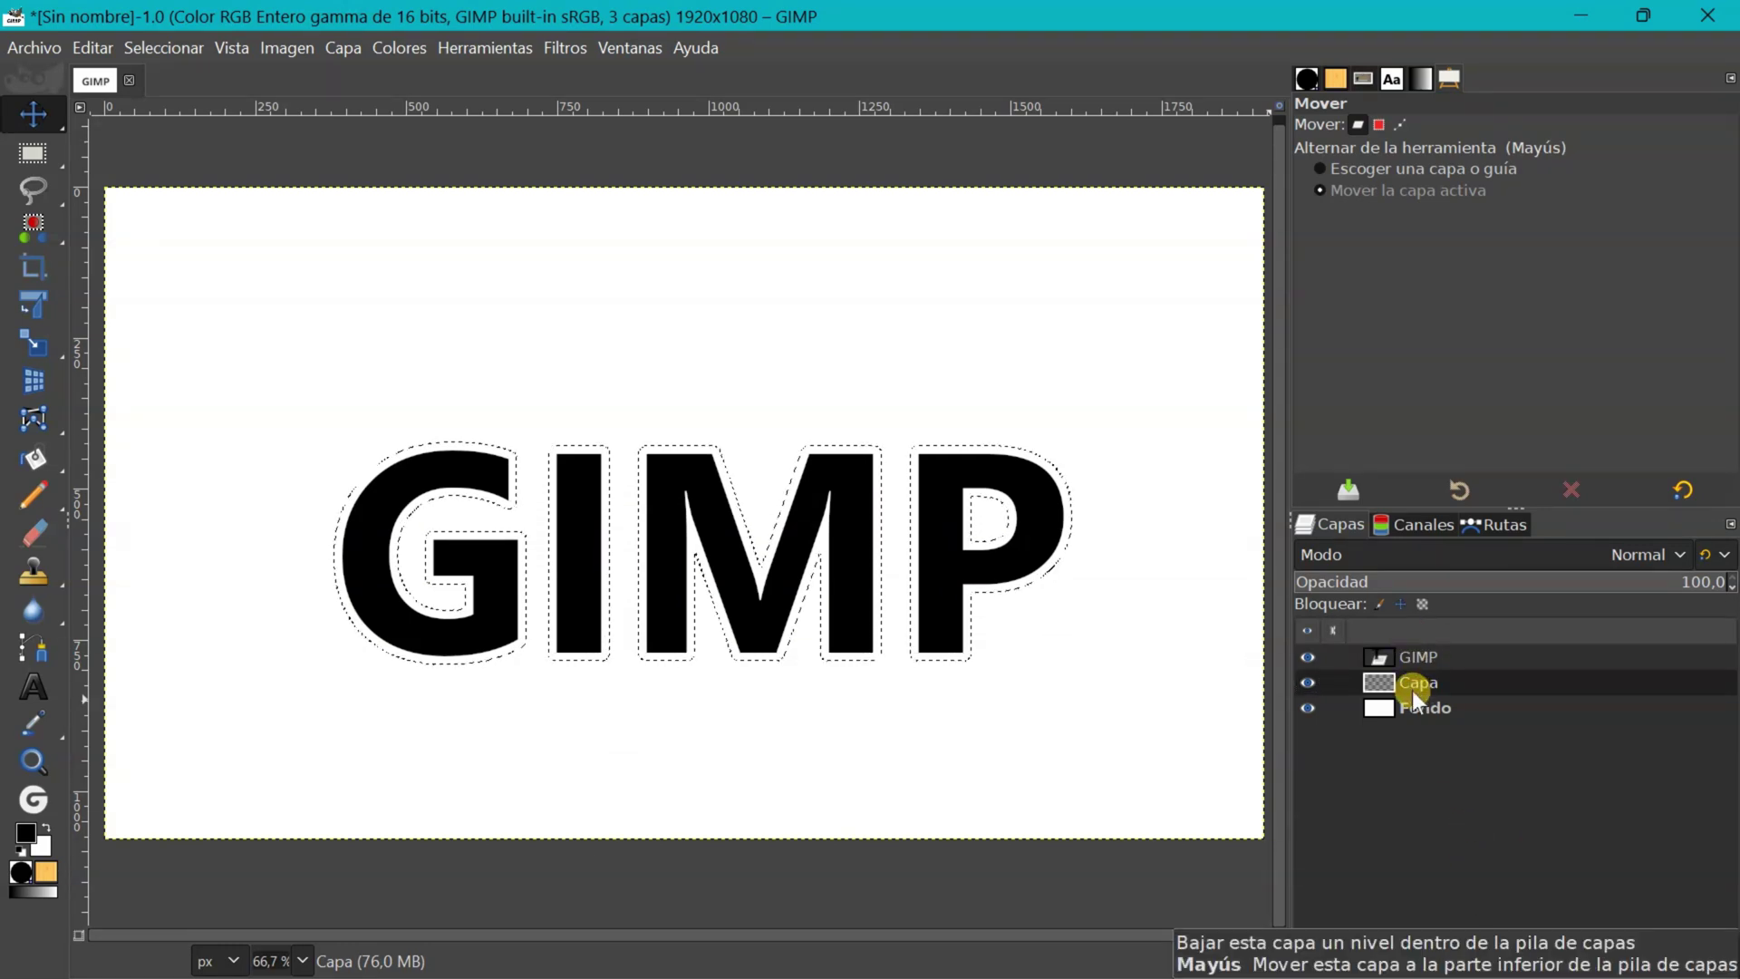
Set the foreground colour to red c30f0f and bucket-fill the enlarged selection on the new layer.
click(26, 831)
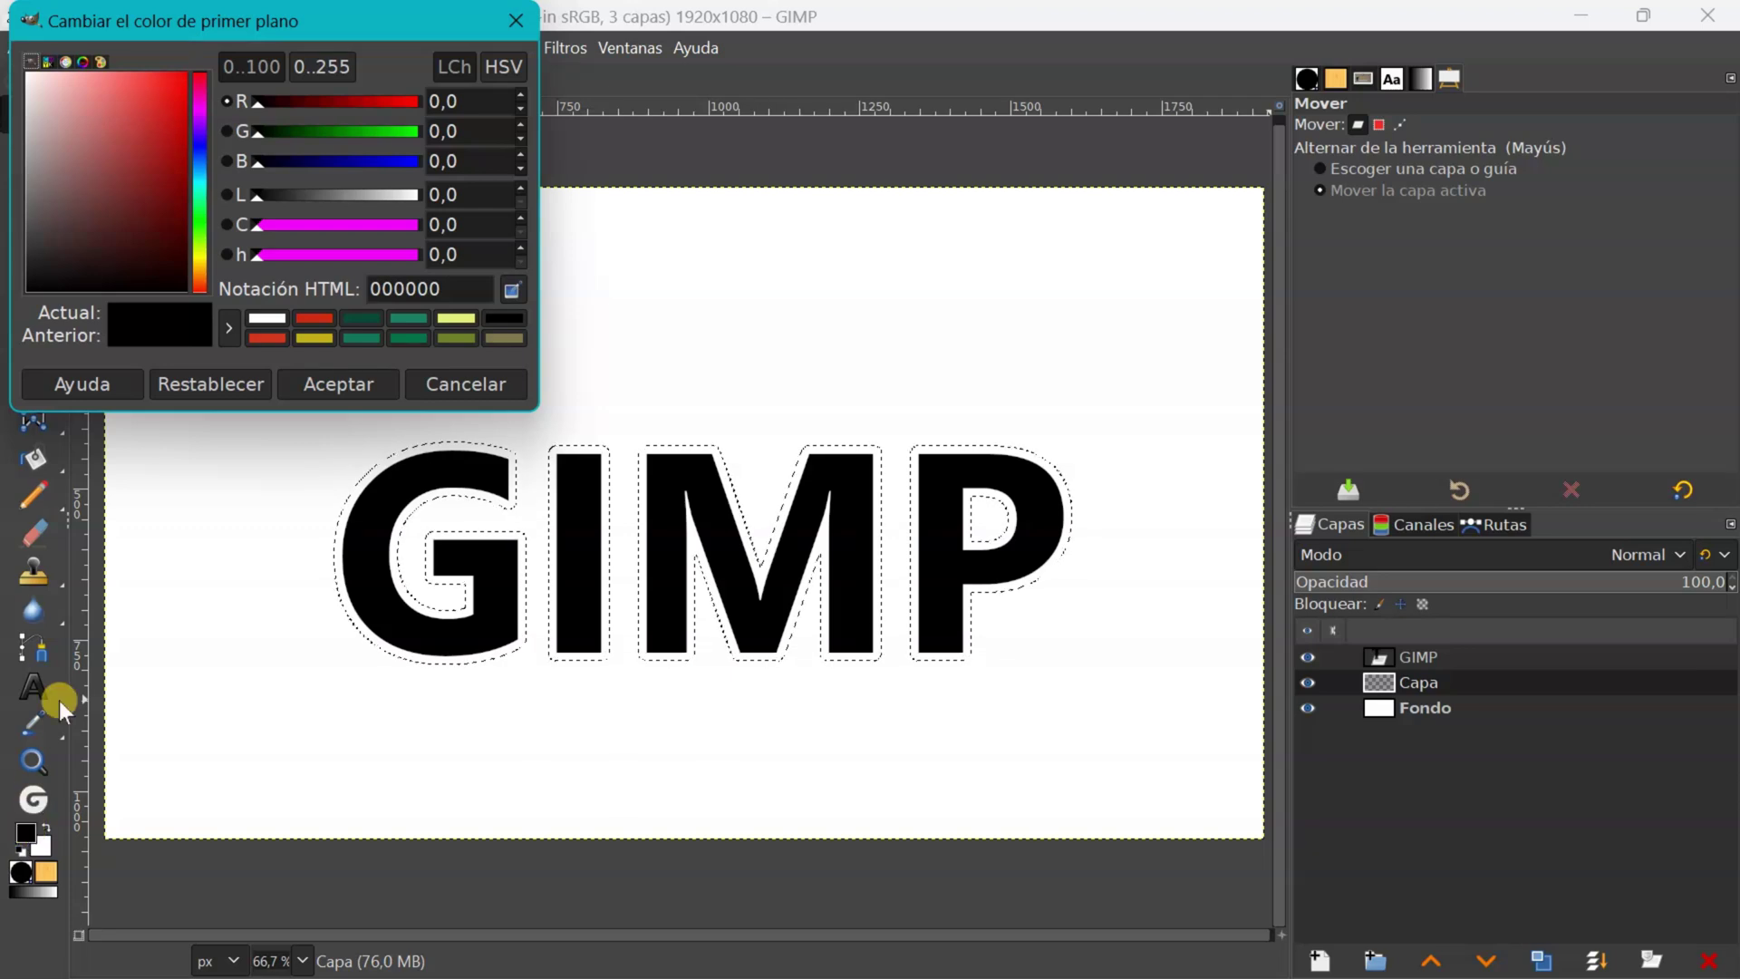
click(174, 123)
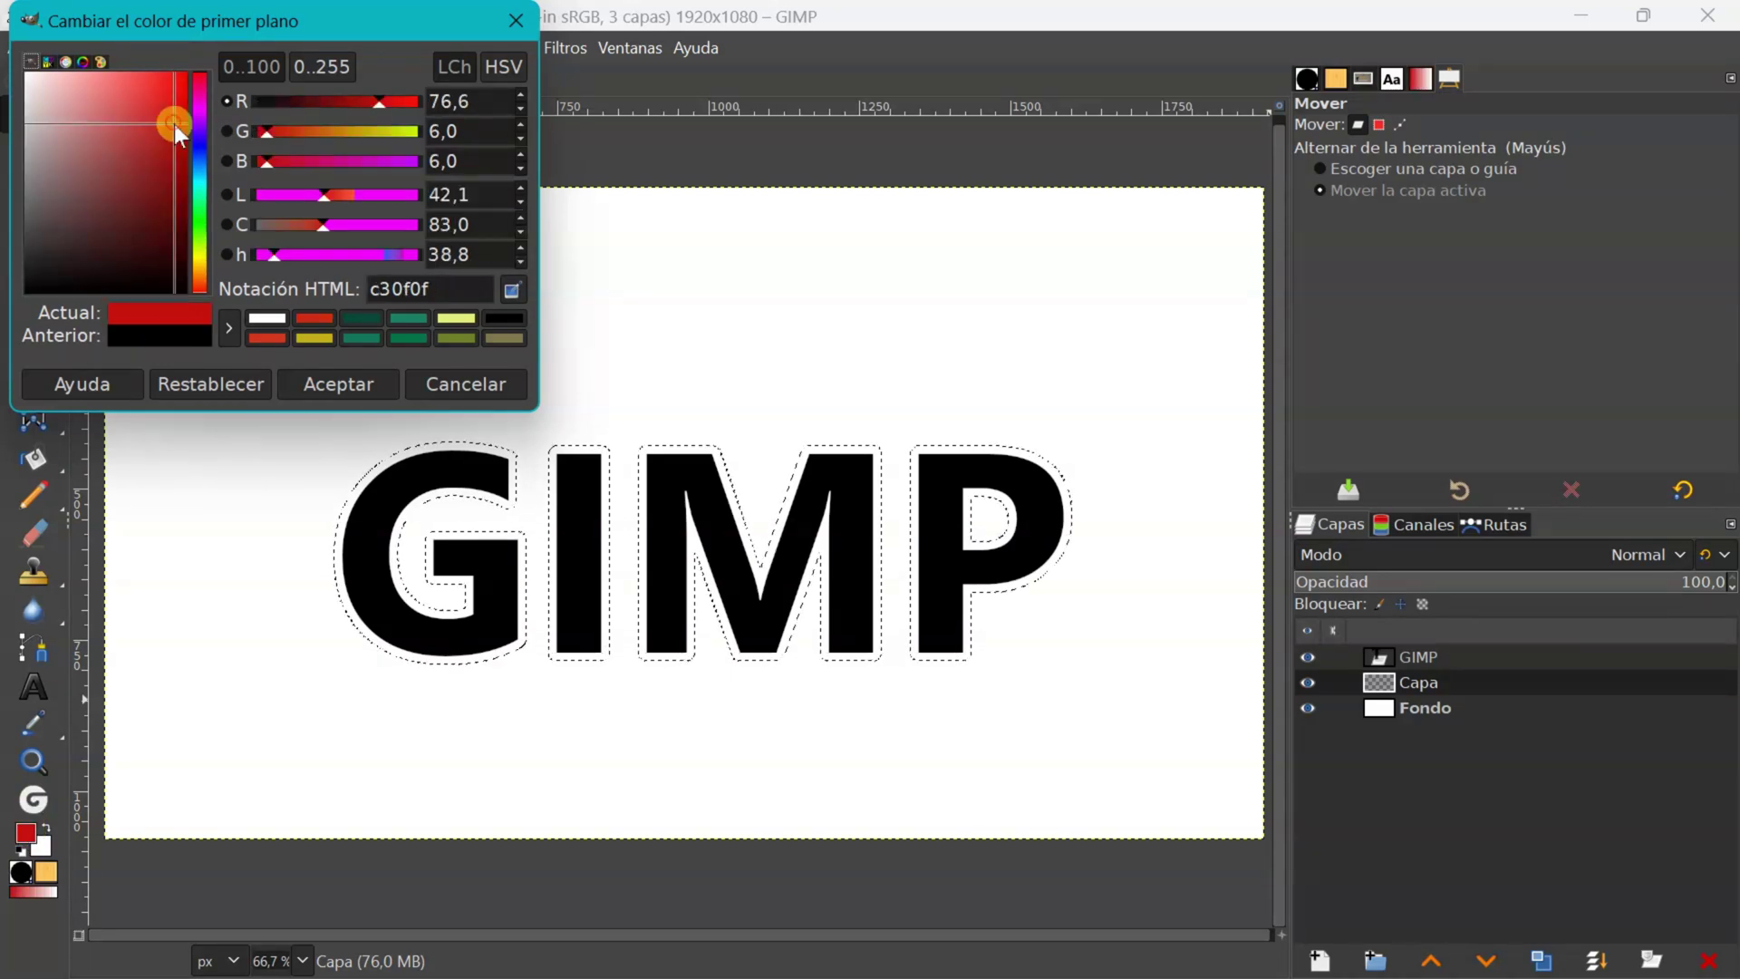
click(317, 379)
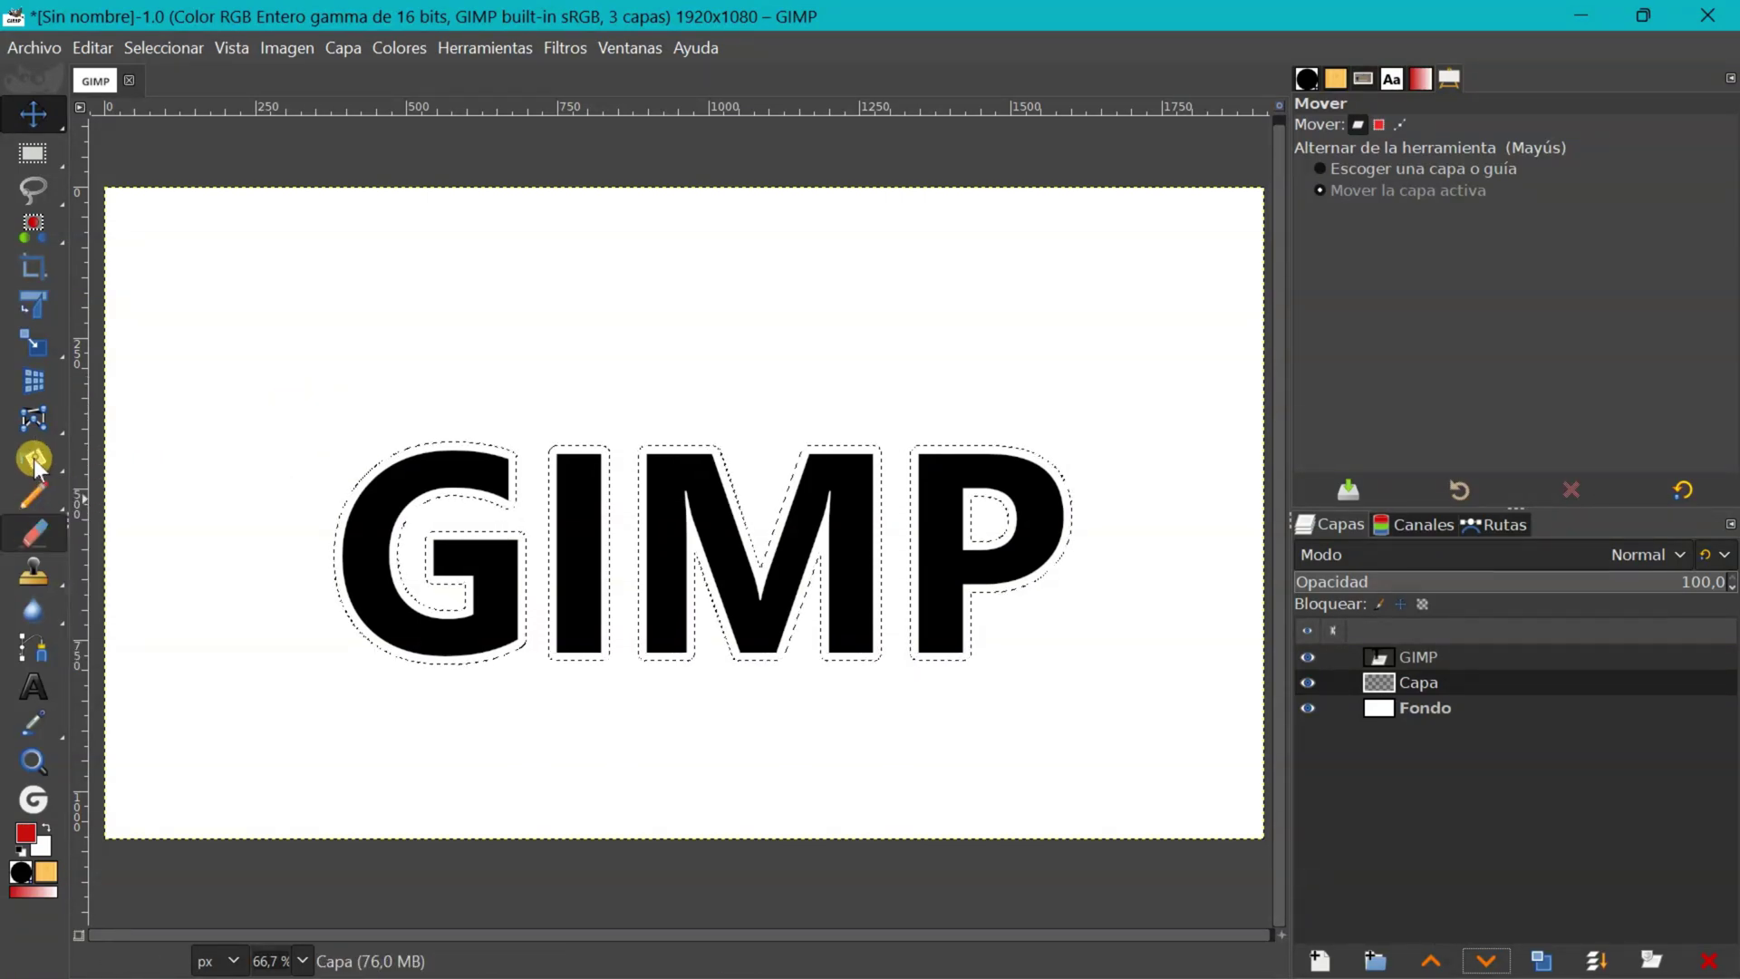
mouse_move(36, 464)
click(127, 458)
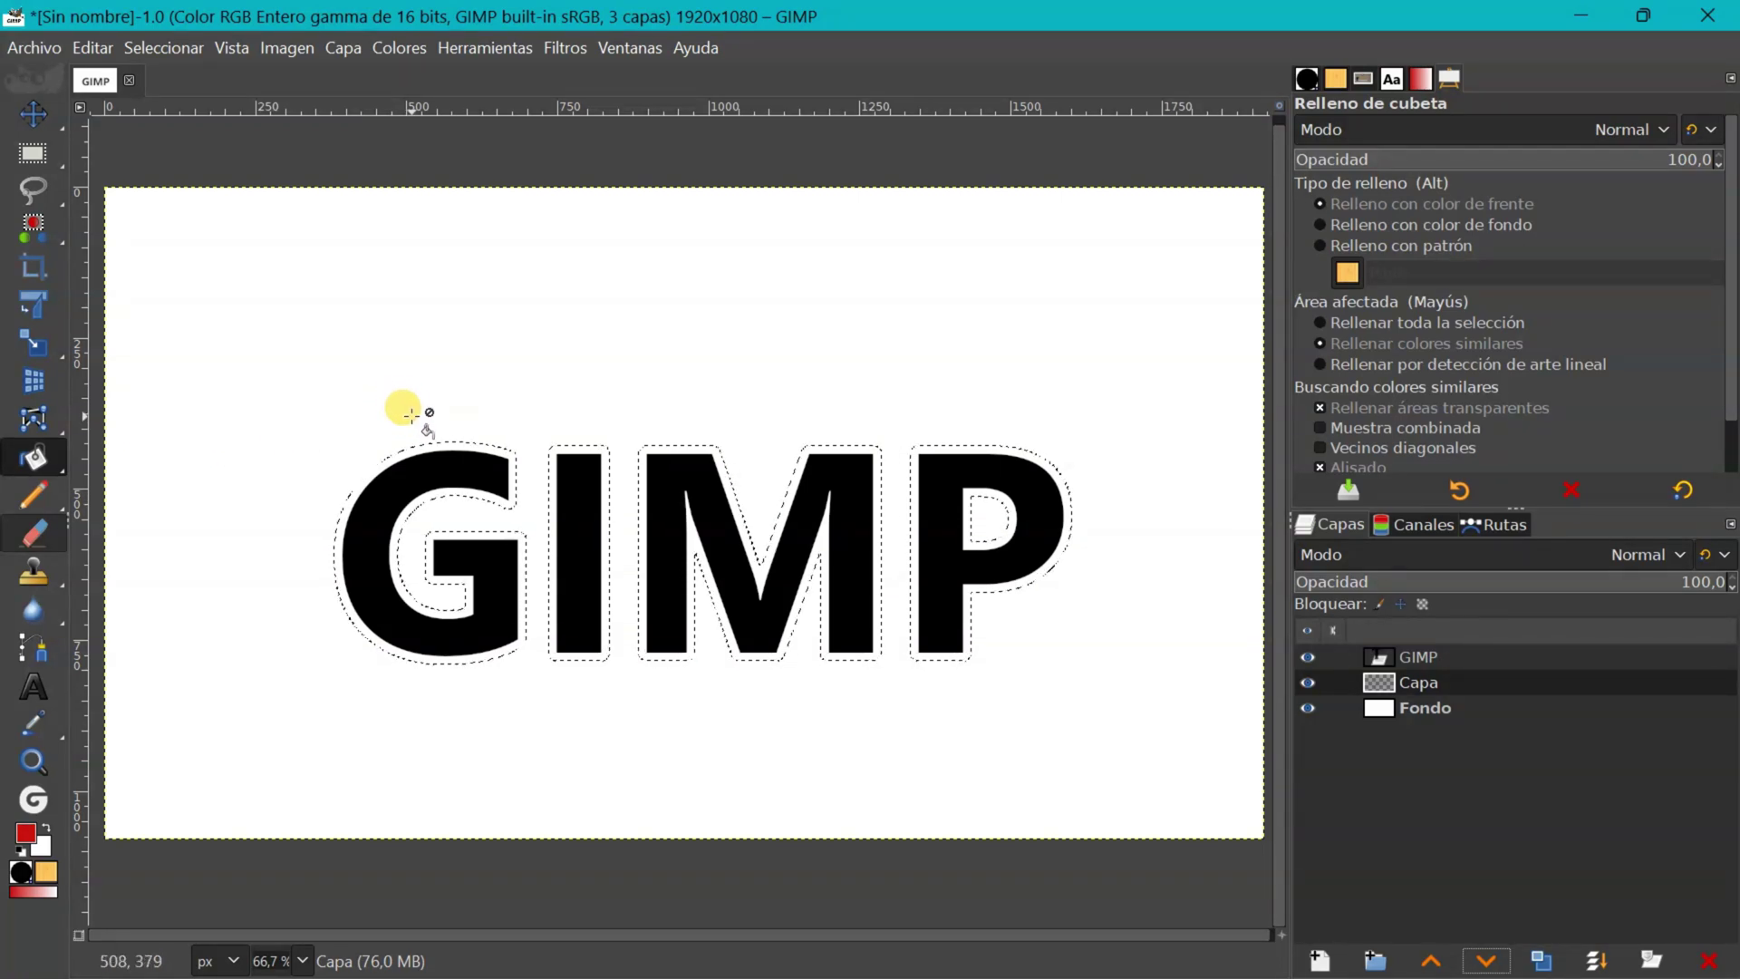
click(406, 453)
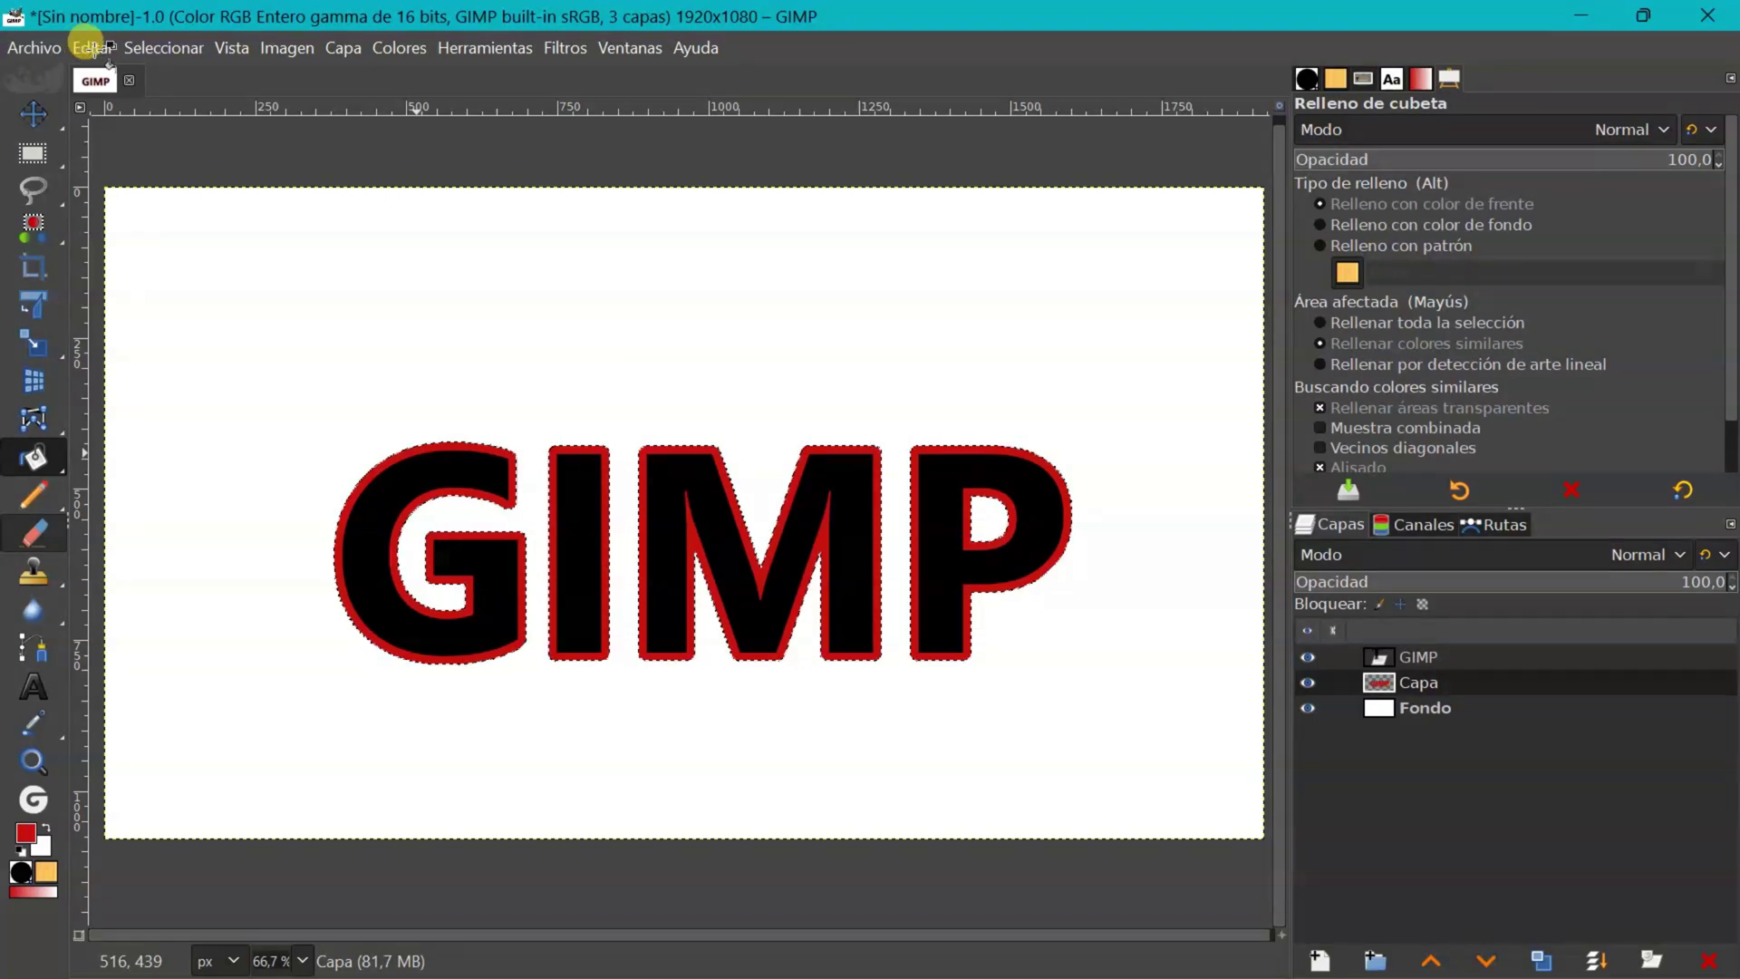
Clear the selection, and hide and reshow the GIMP text layer to inspect the red fill beneath it.
click(161, 47)
click(158, 109)
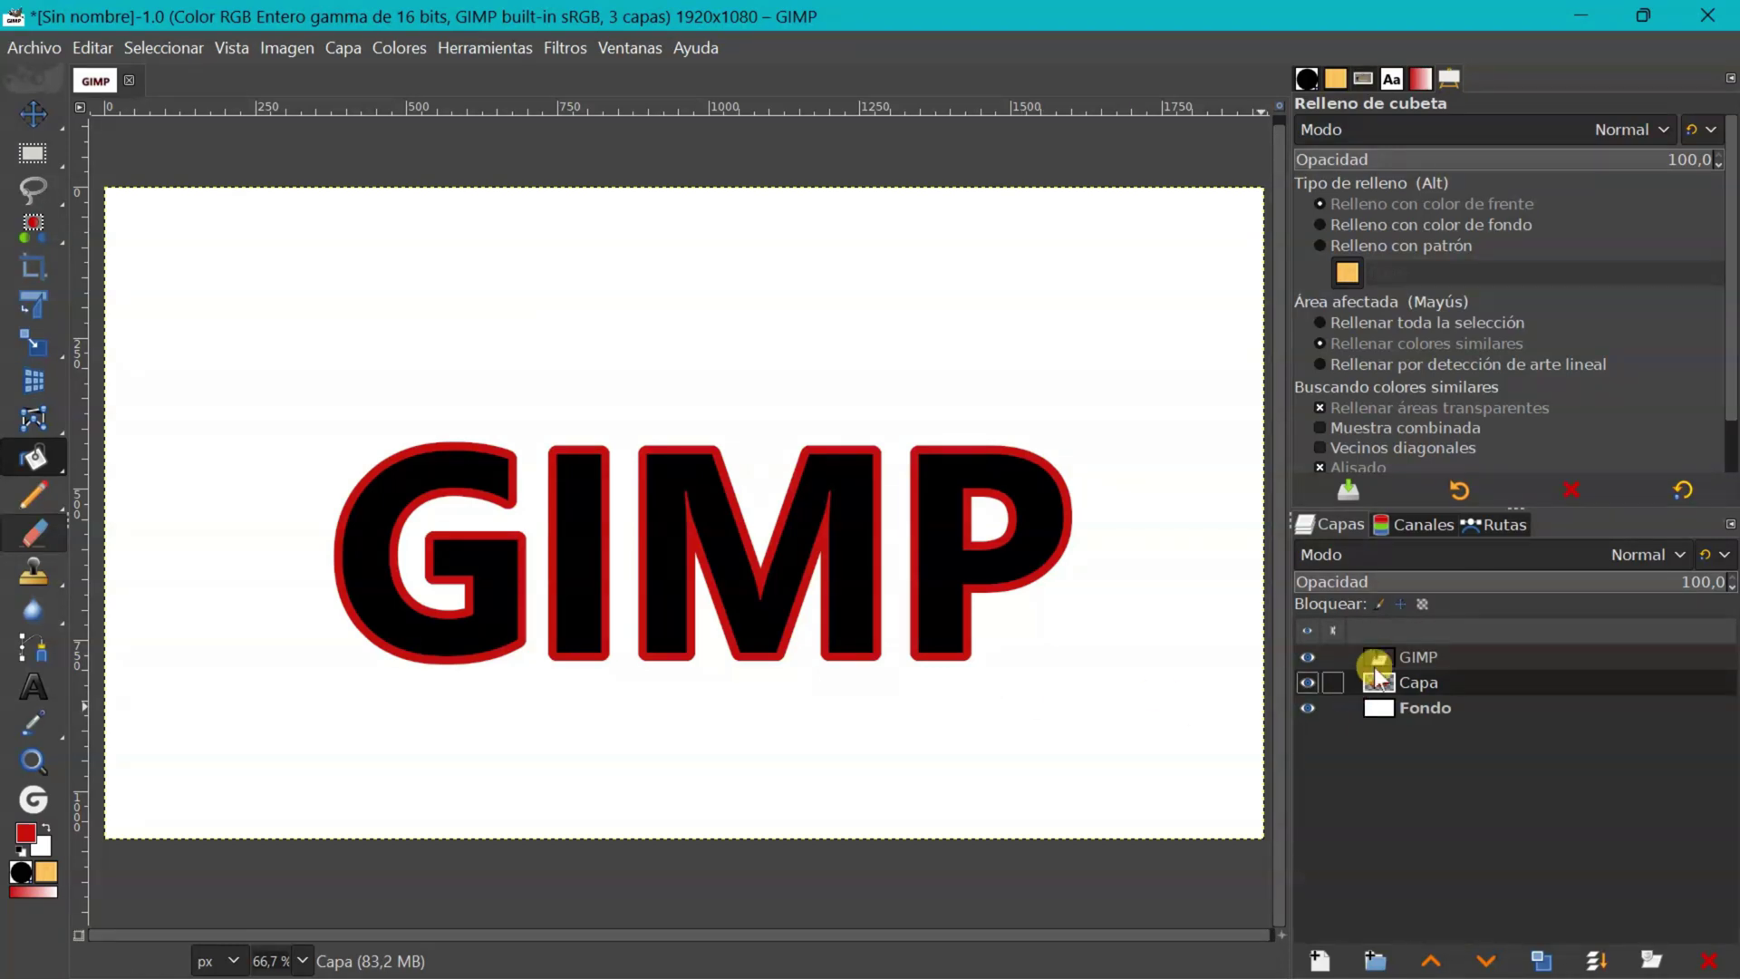
click(1307, 656)
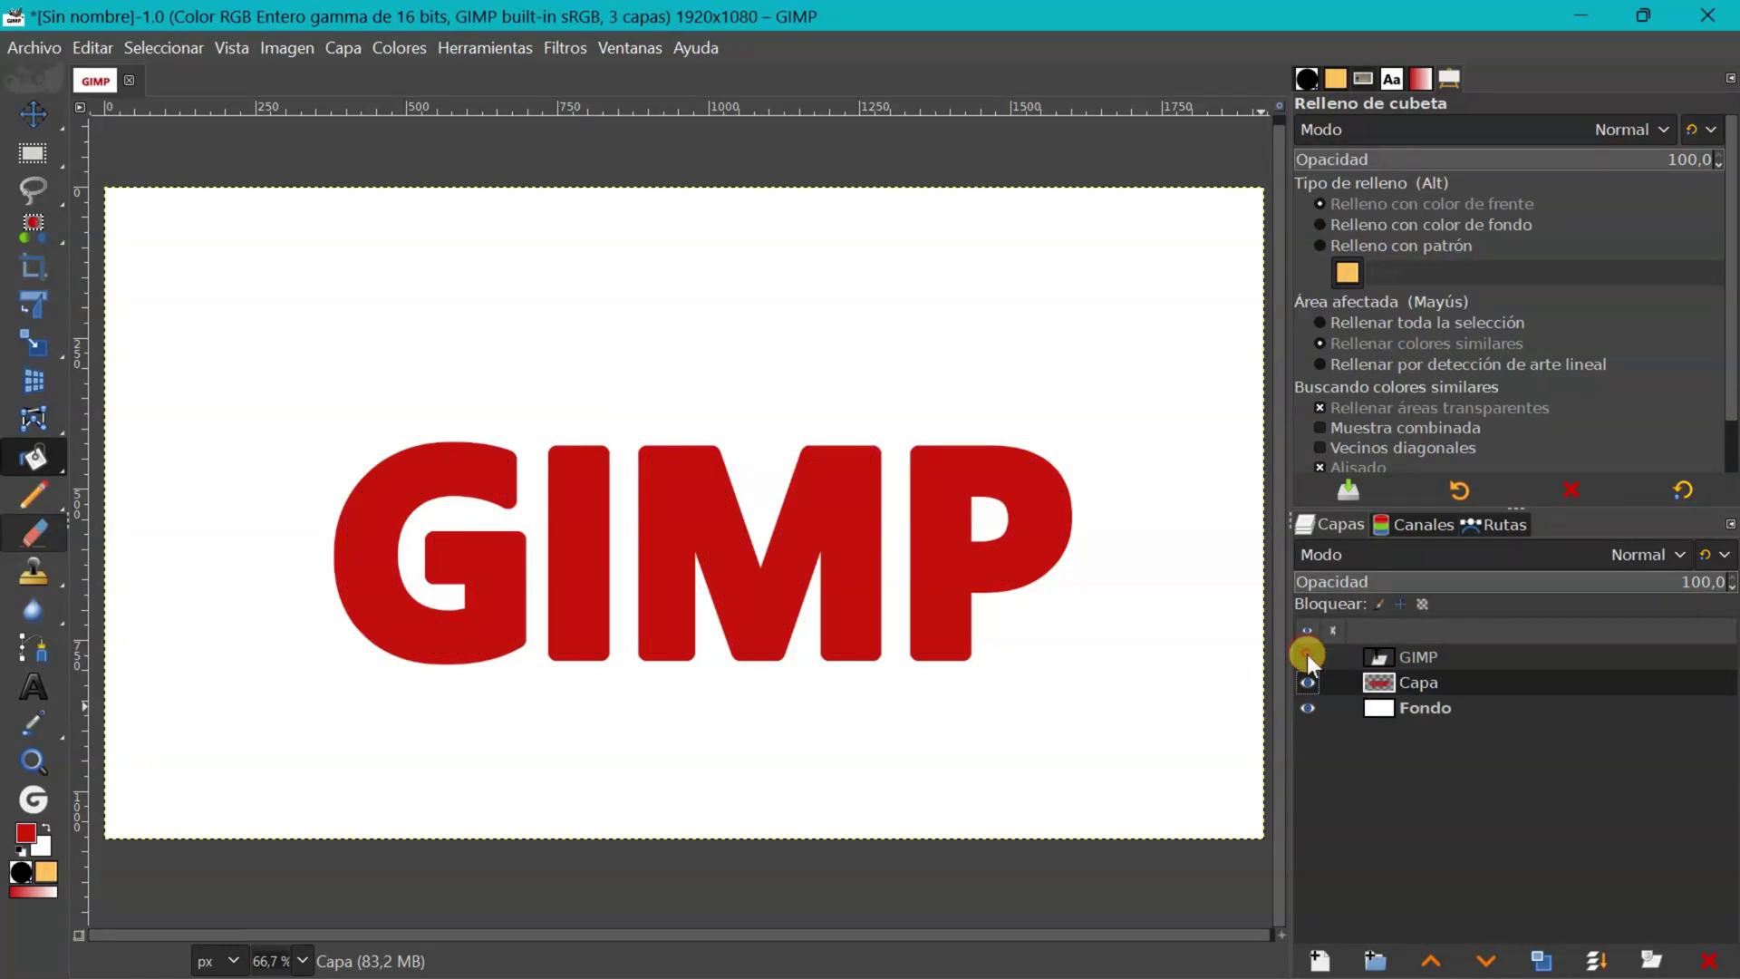
click(1307, 656)
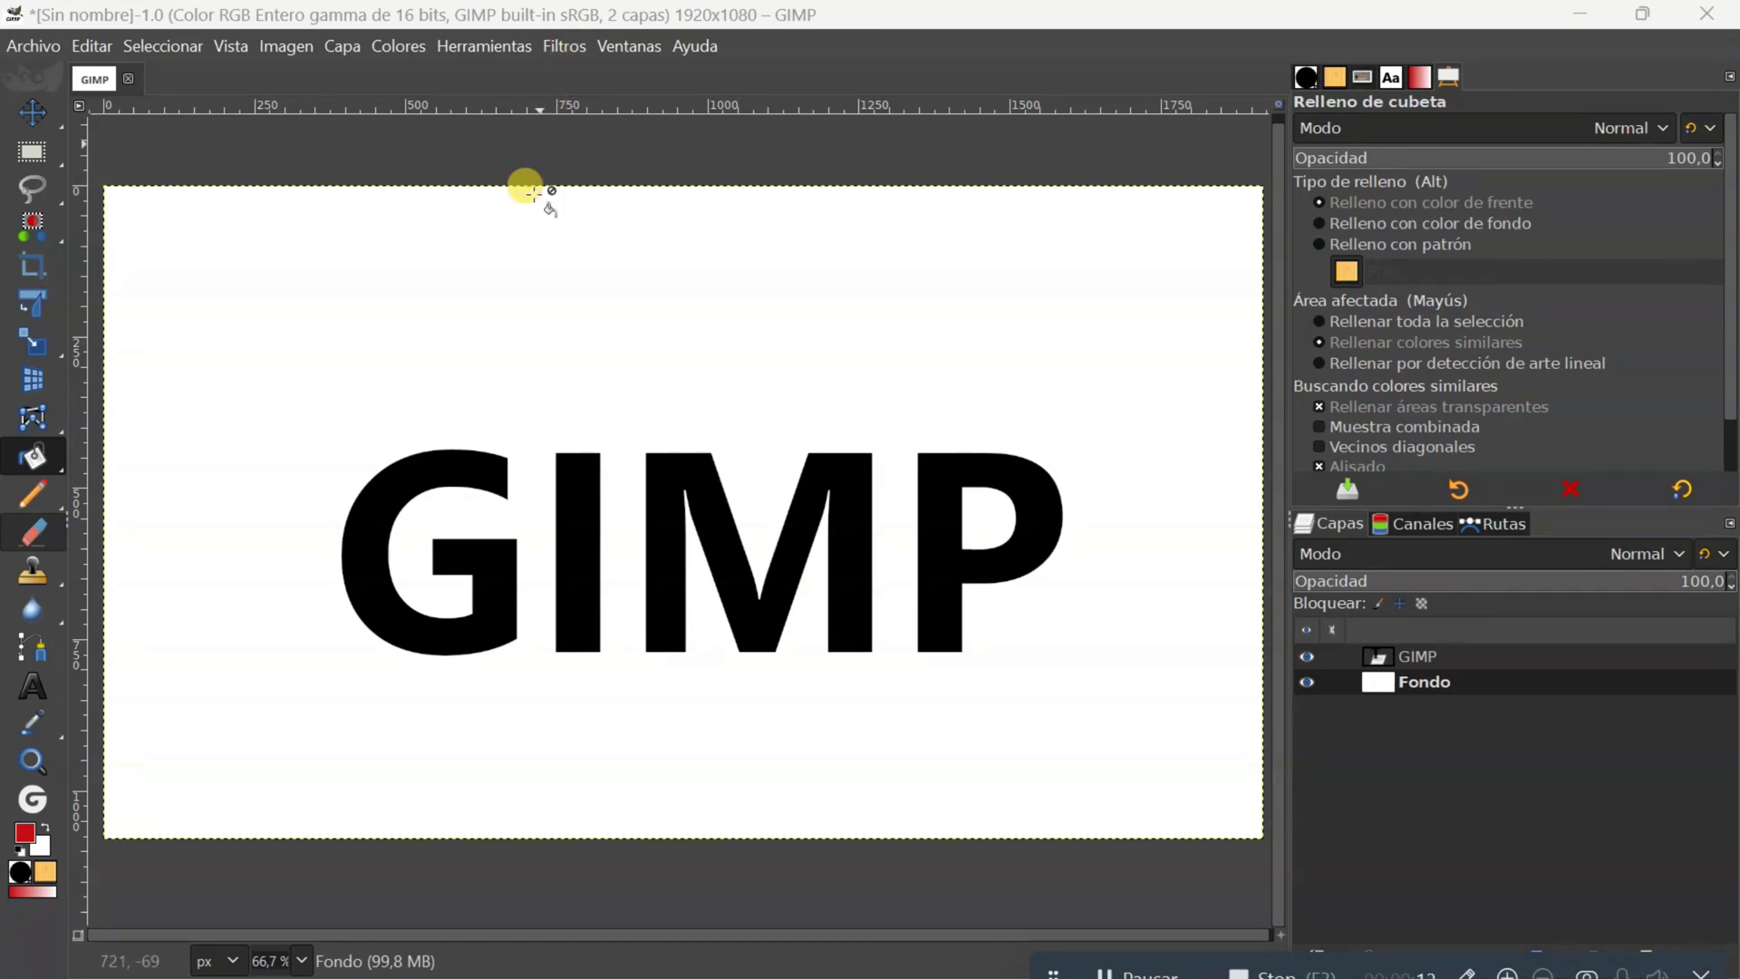
Start the Drop Shadow filter on the GIMP text layer with X and Y offsets of 0 and a blur radius of 0.
click(1375, 661)
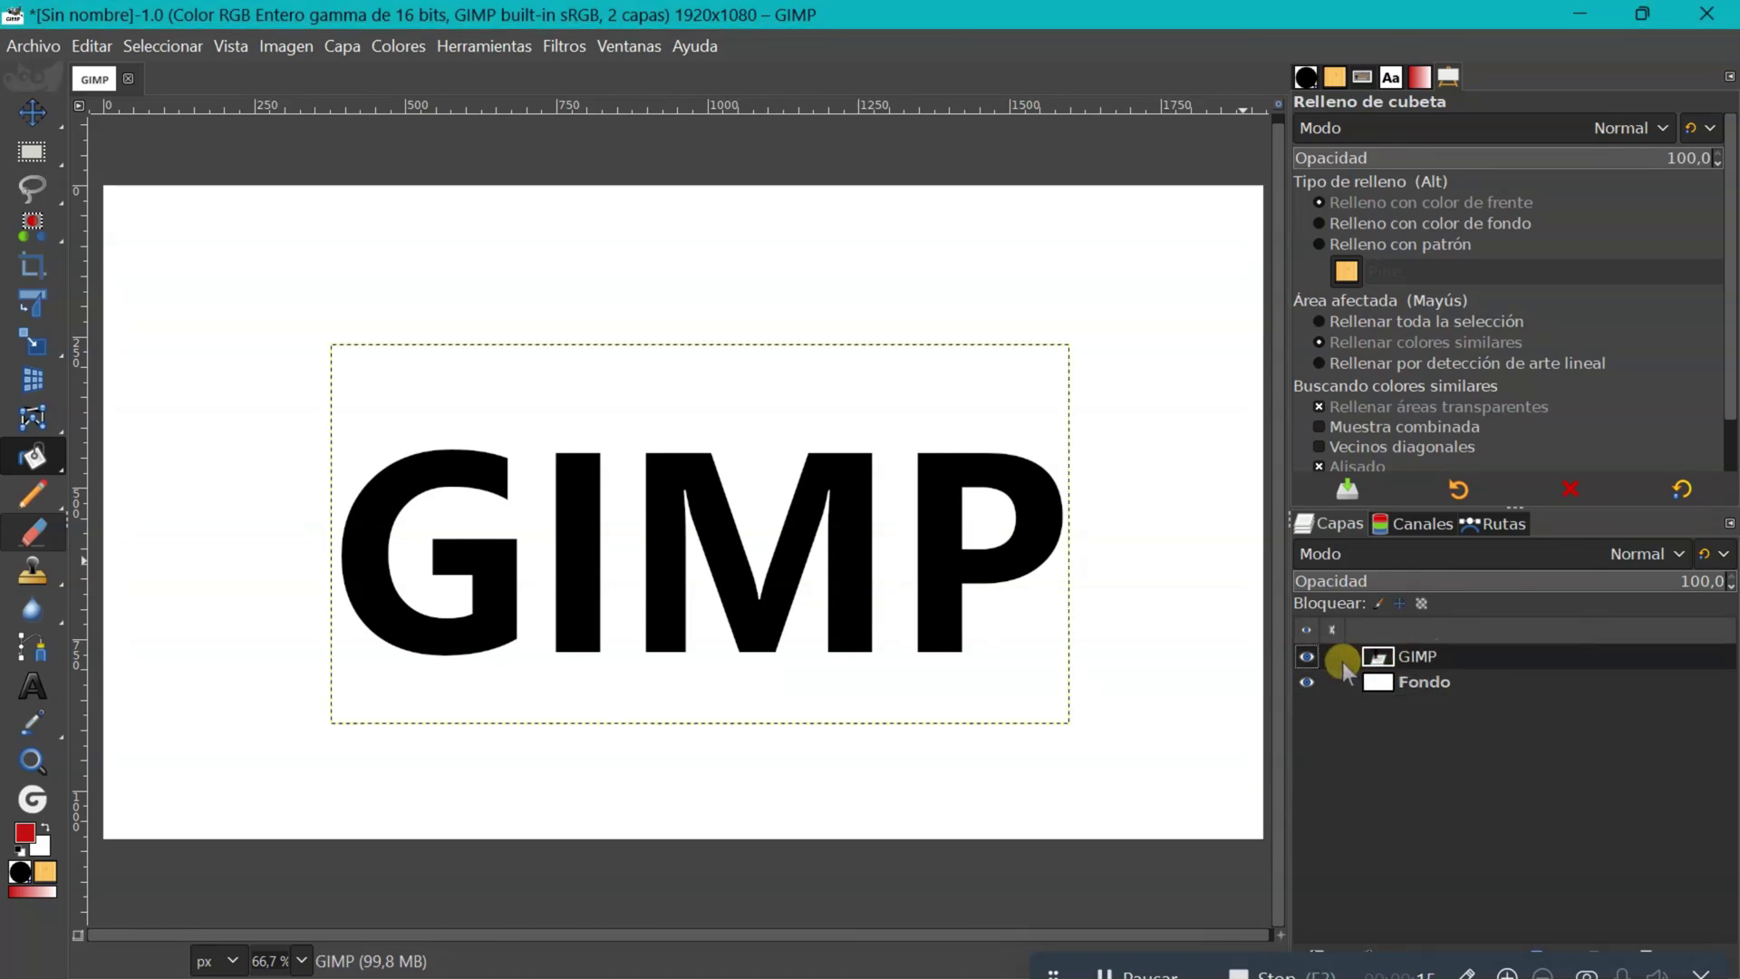
click(566, 45)
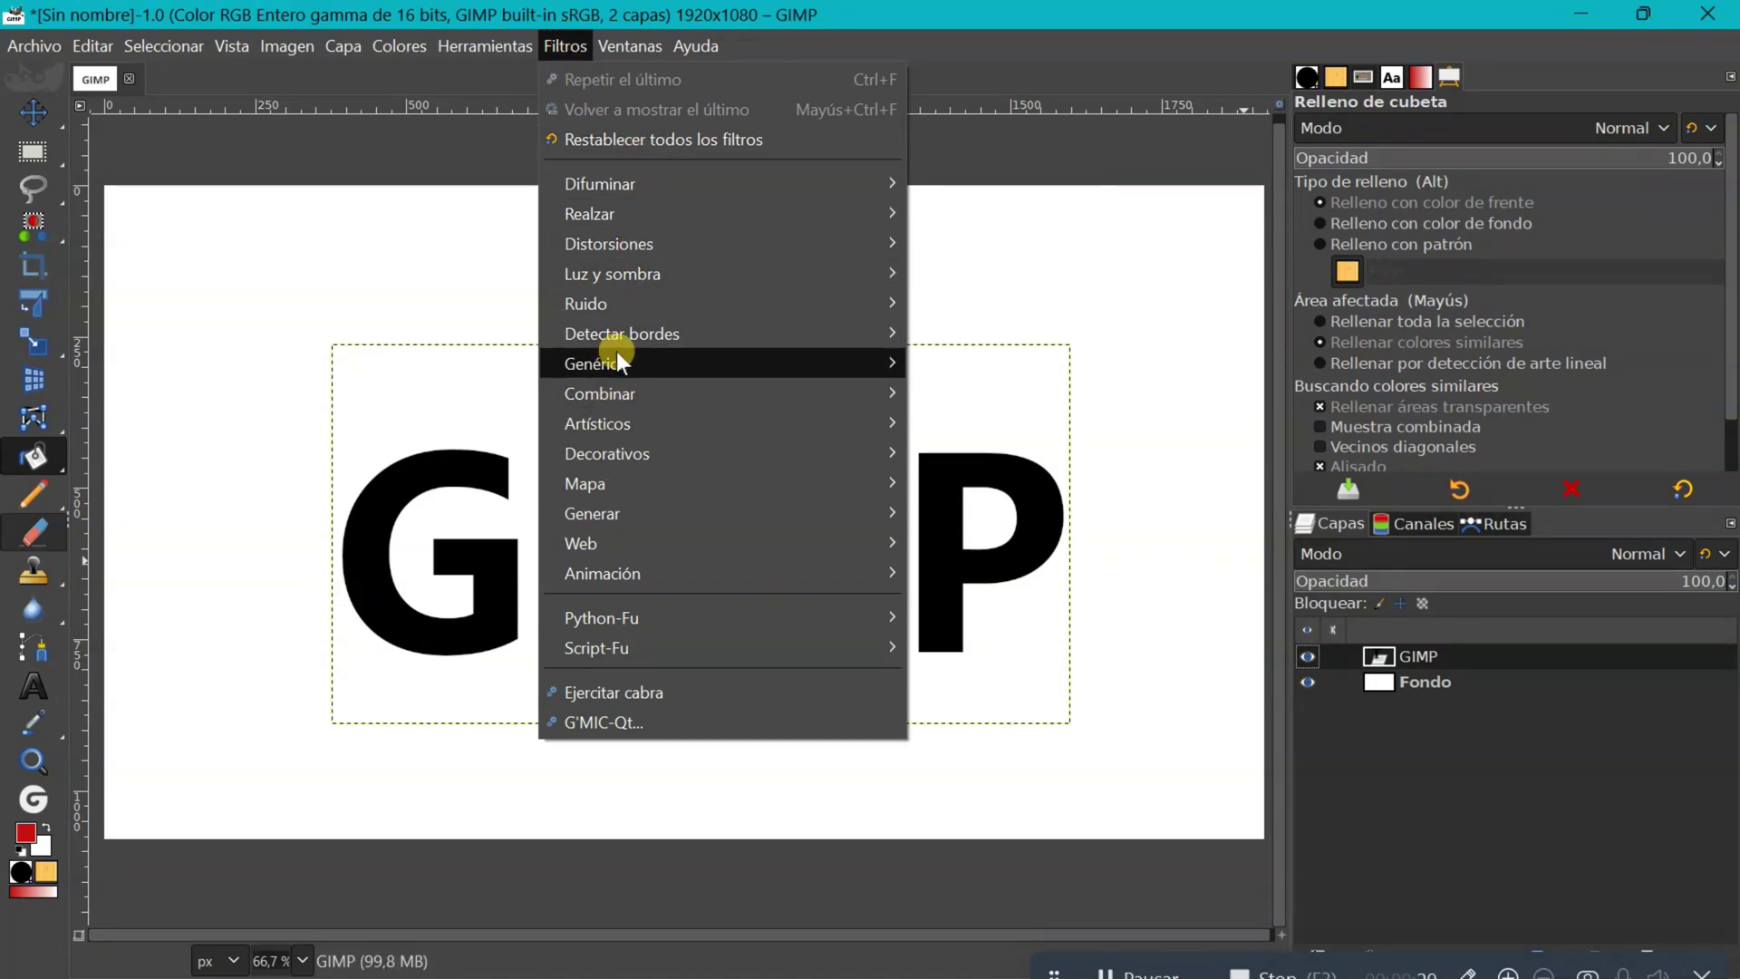
mouse_move(649, 279)
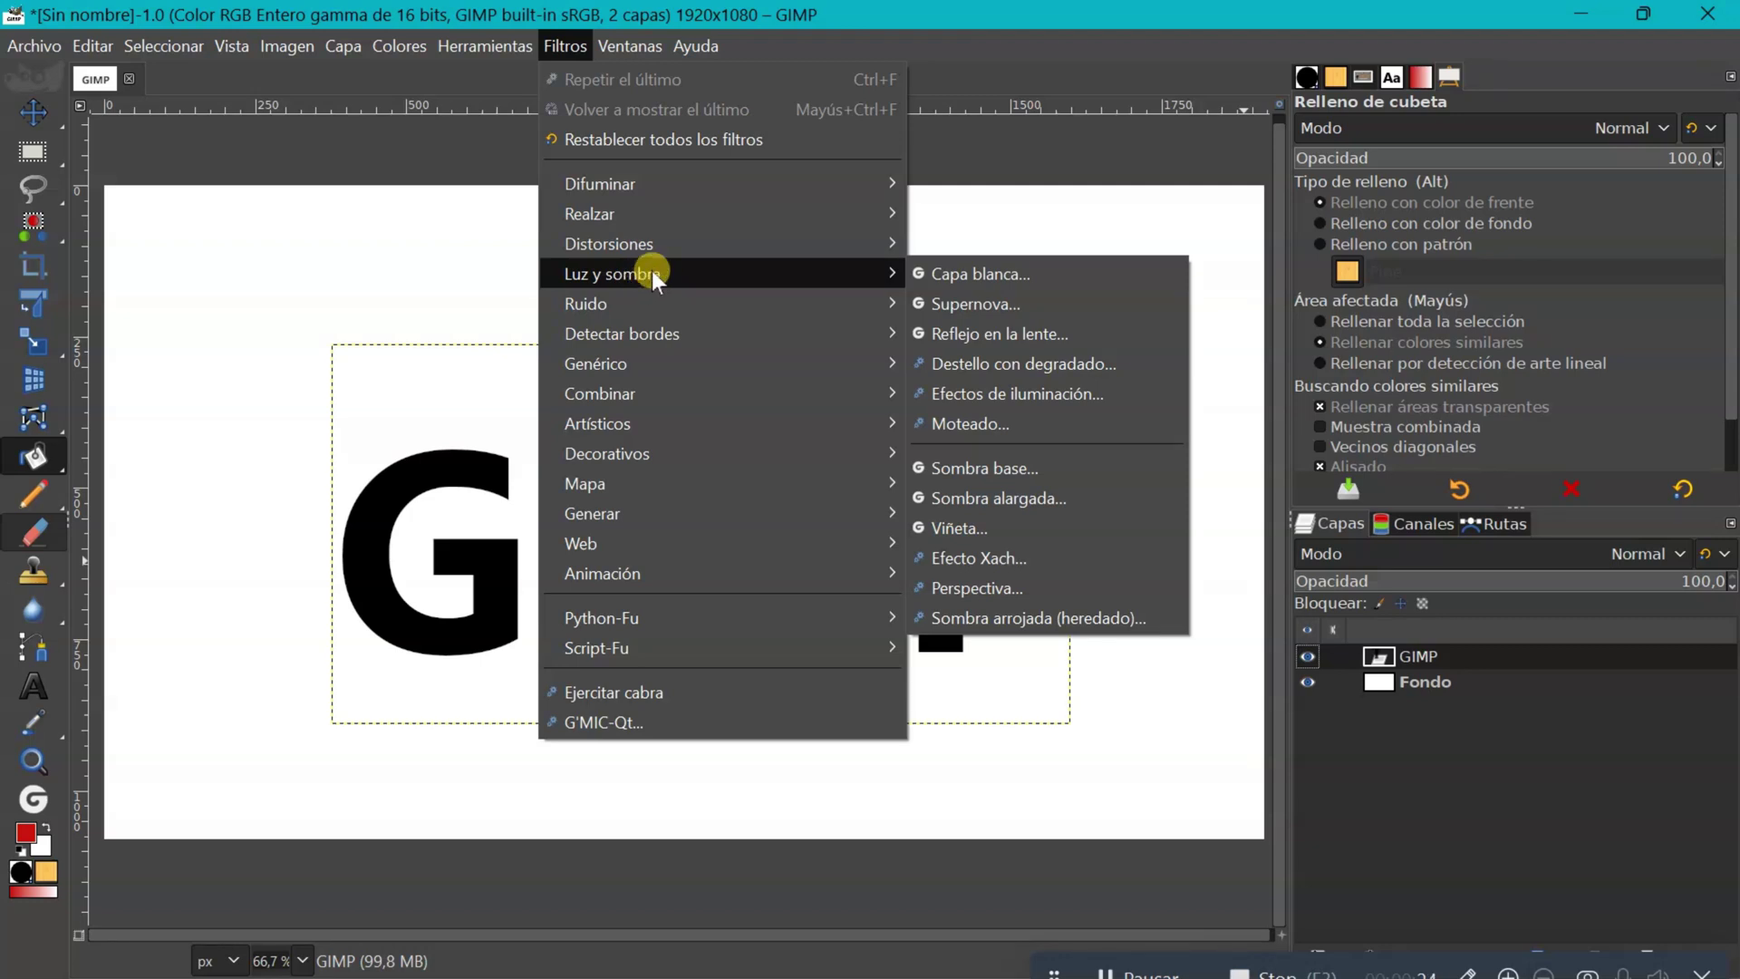
click(997, 469)
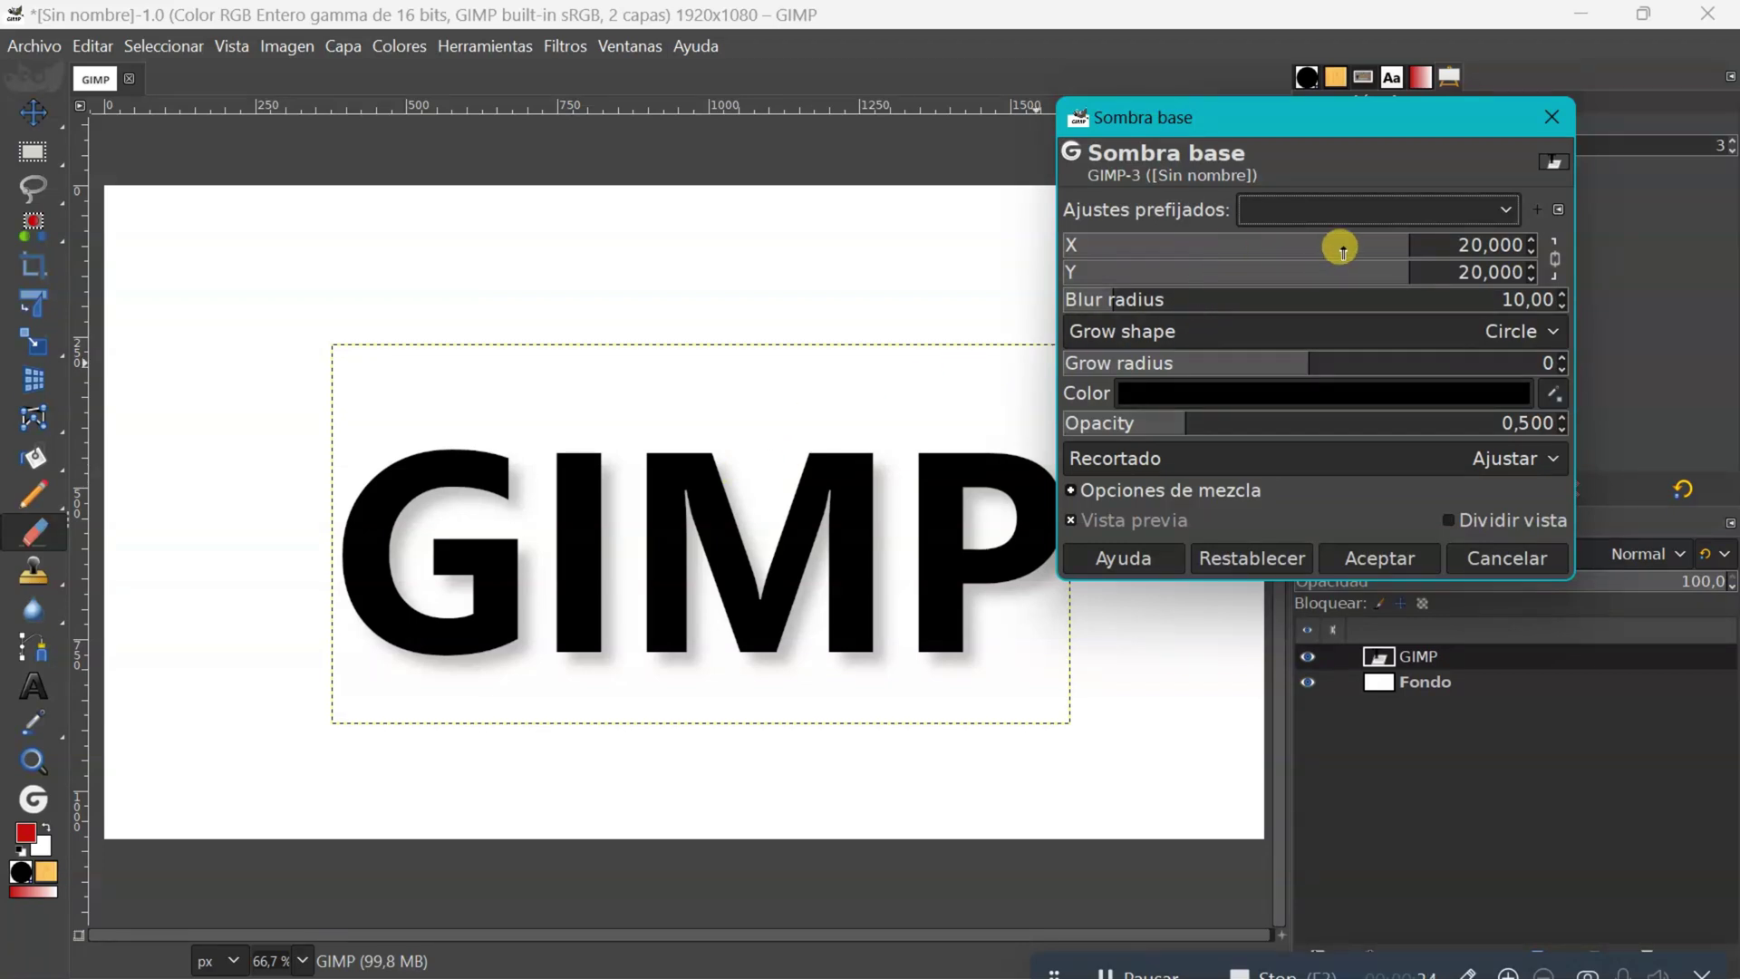
click(1472, 247)
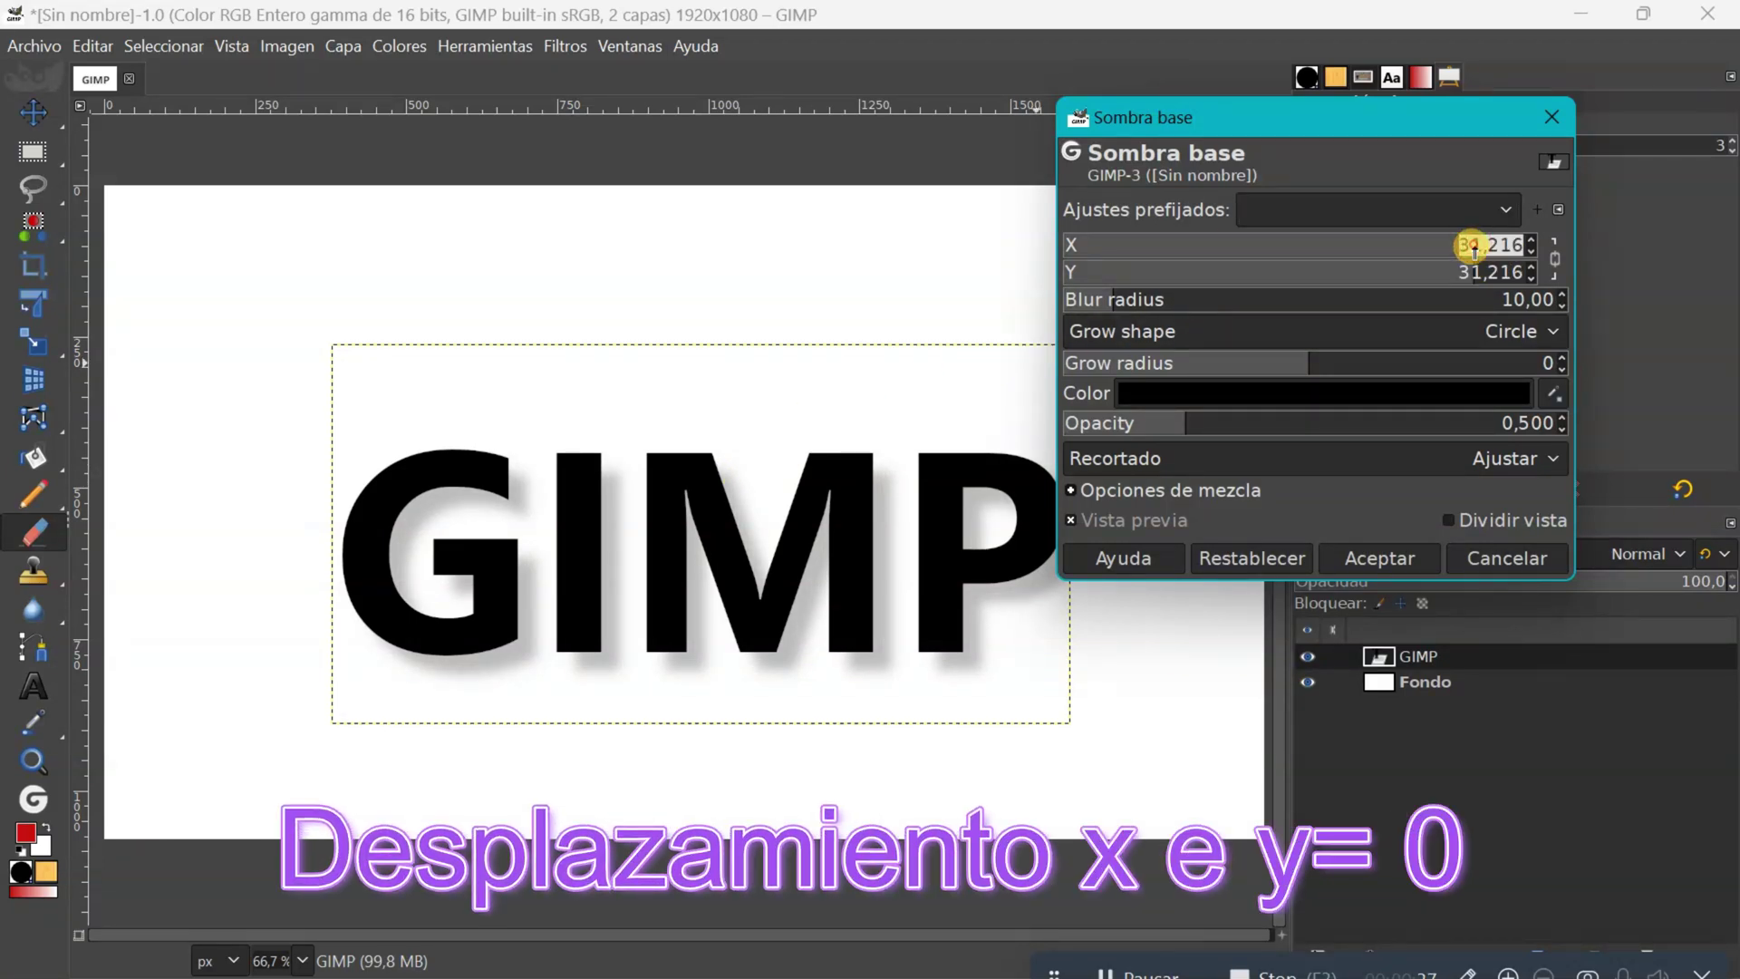
text(0)
key(Return)
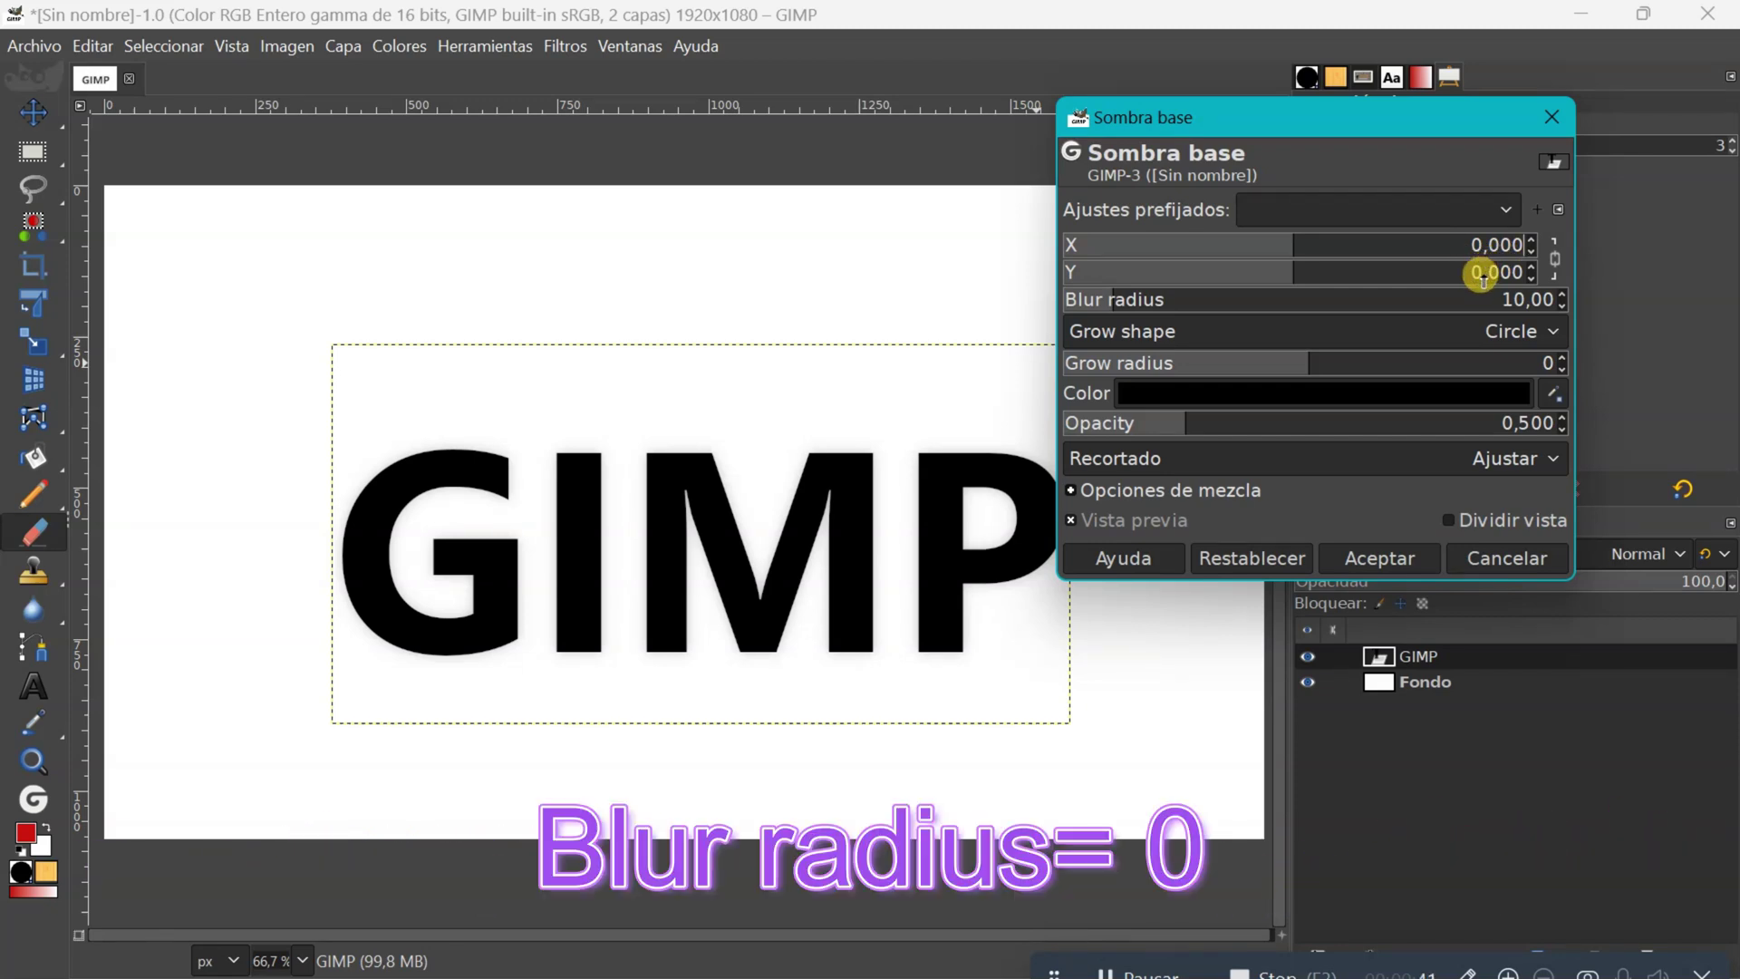
drag(1106, 310, 1056, 314)
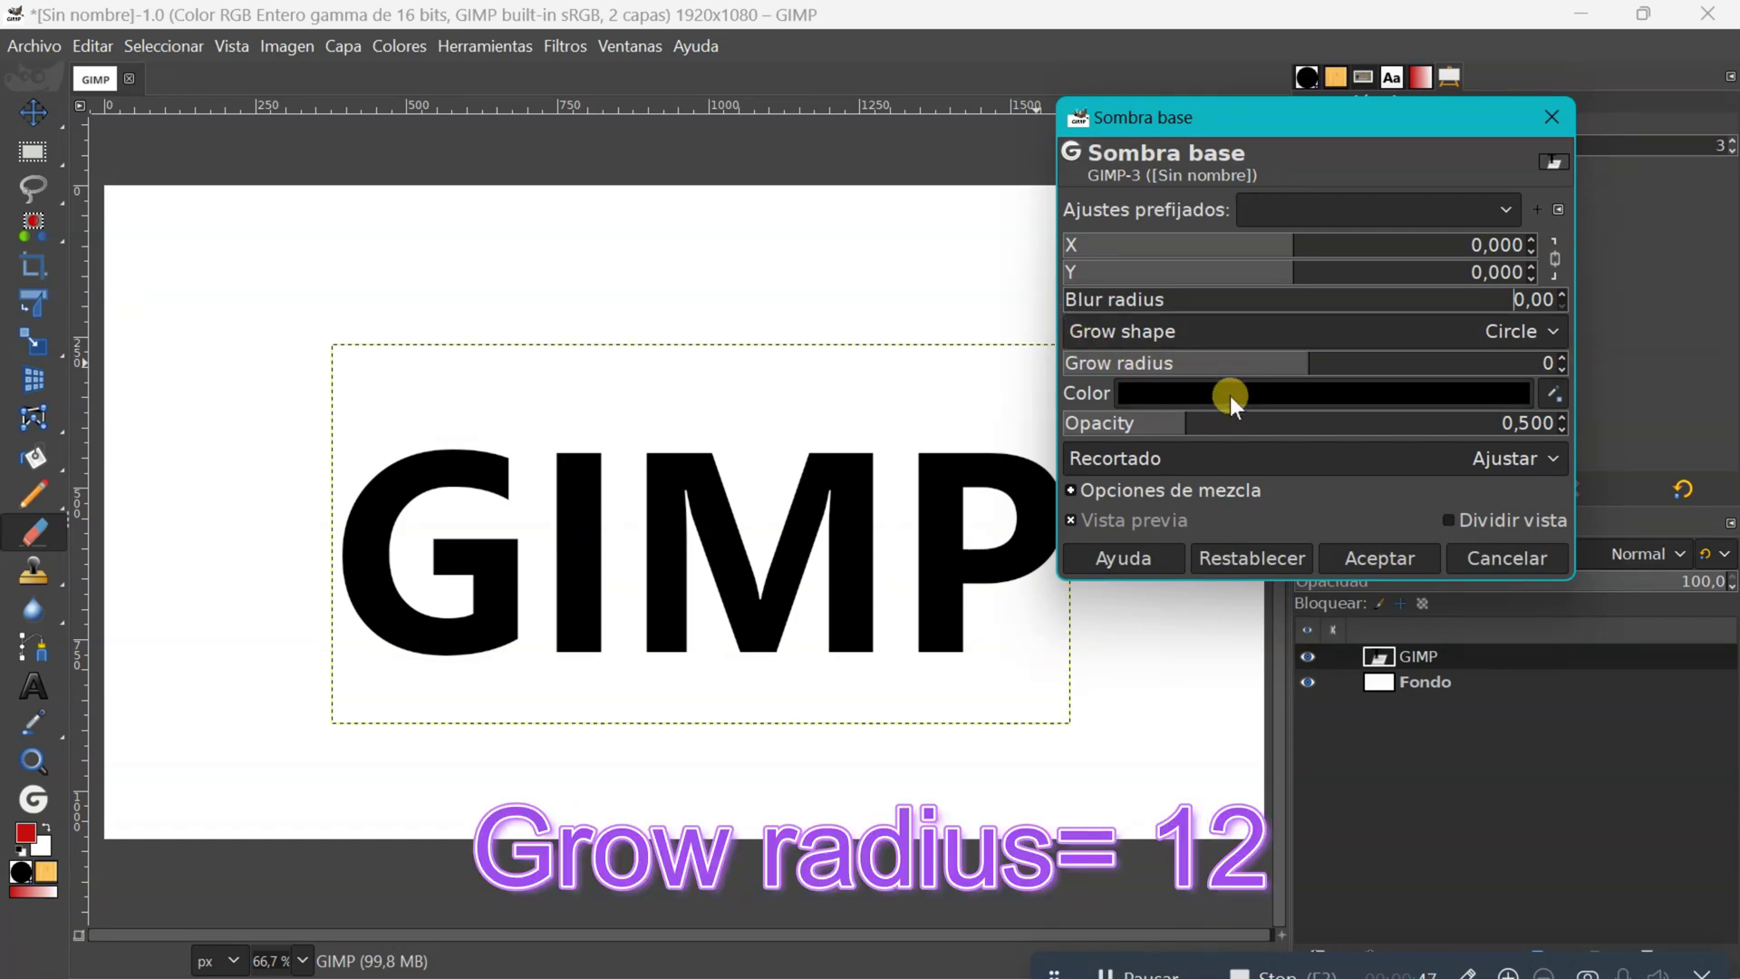
Give the shadow the red foreground colour, a grow radius of 13 and an opacity of 2, and apply the filter.
click(1298, 363)
drag(1298, 362, 1174, 379)
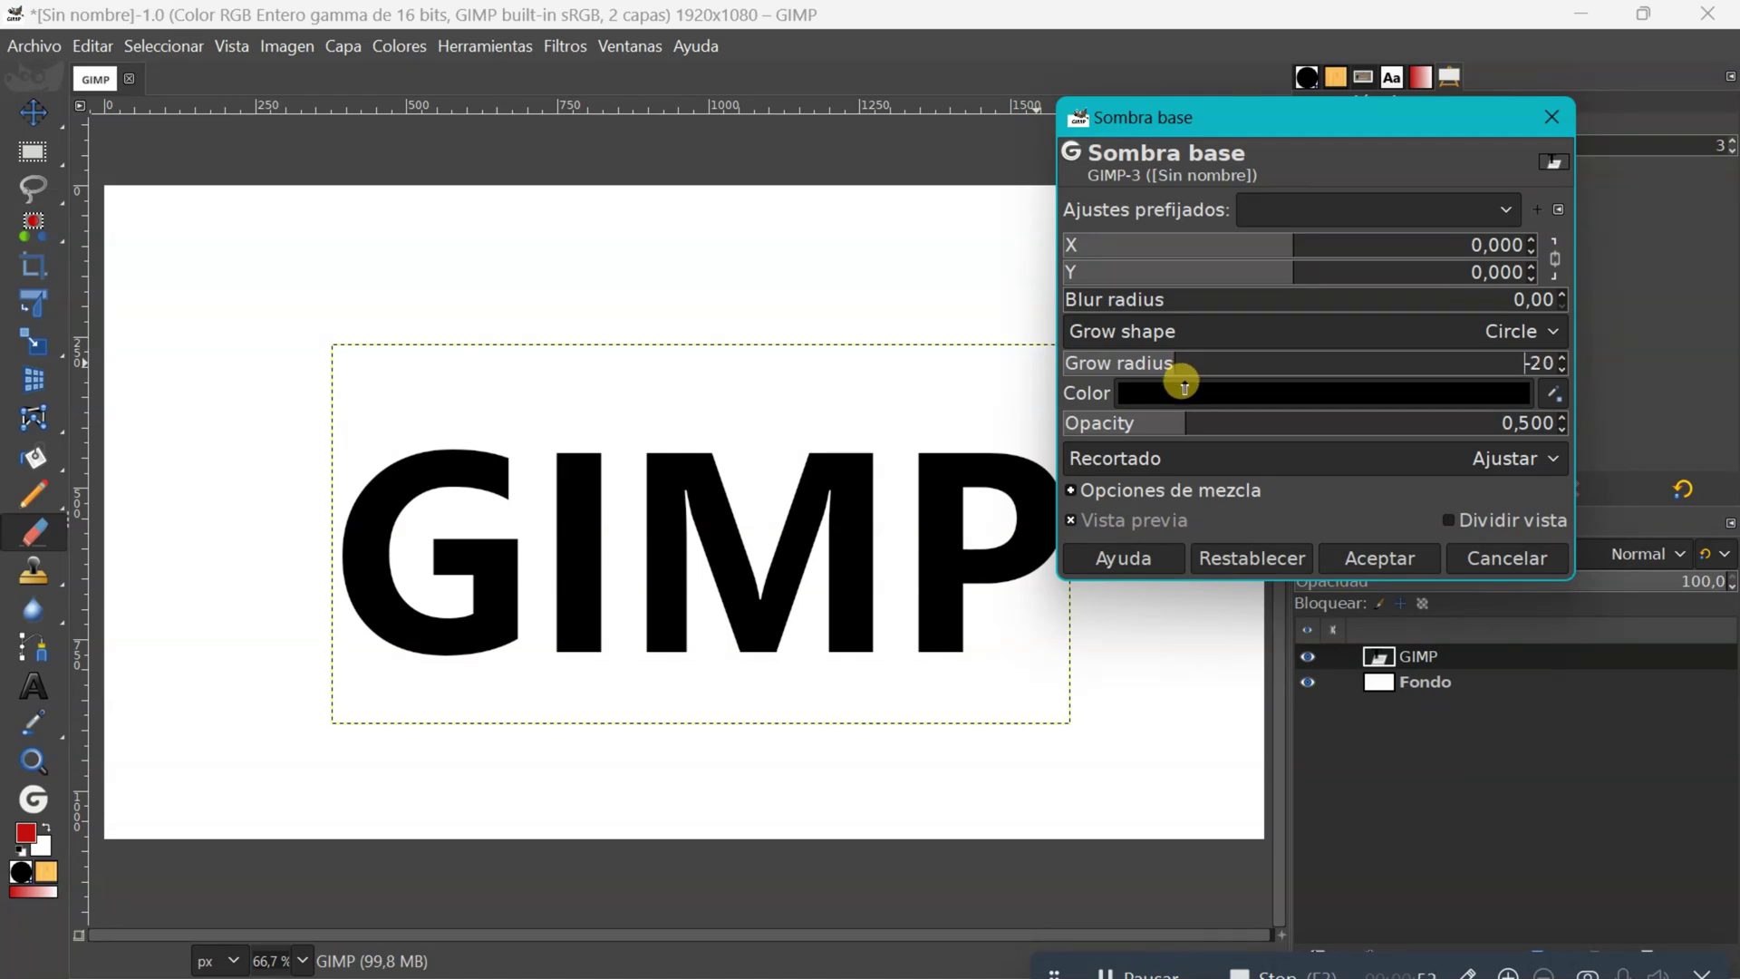
right_click(1324, 391)
click(1370, 408)
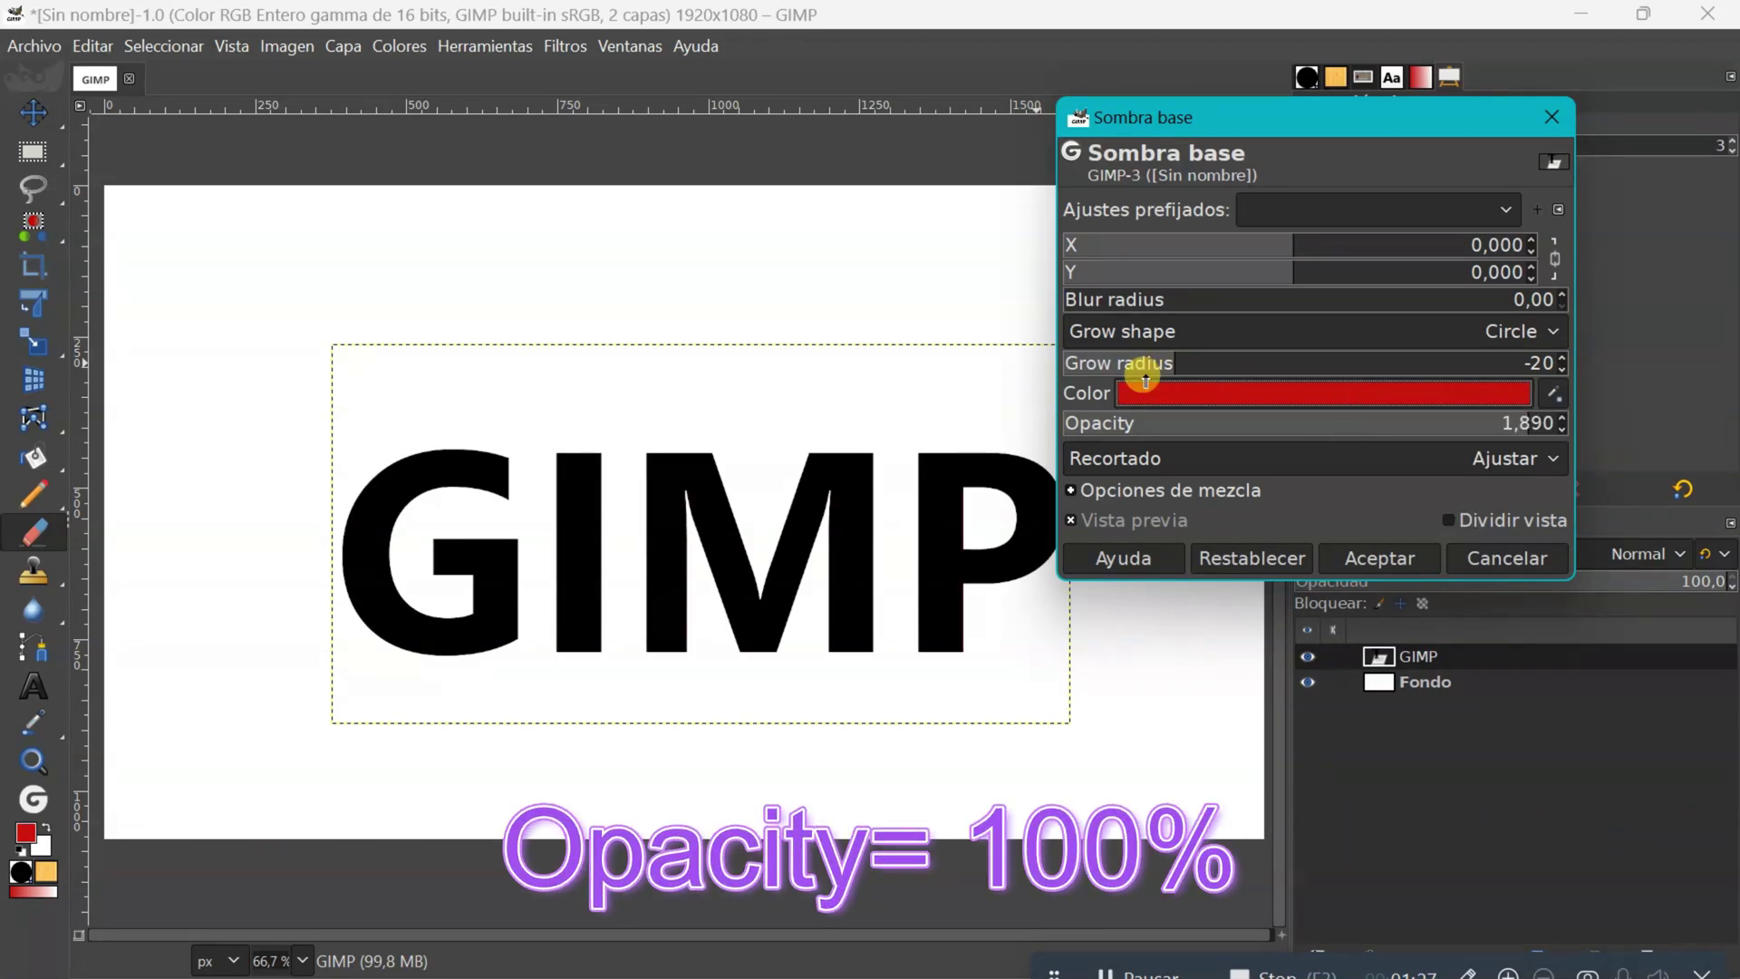
drag(1133, 361, 1560, 450)
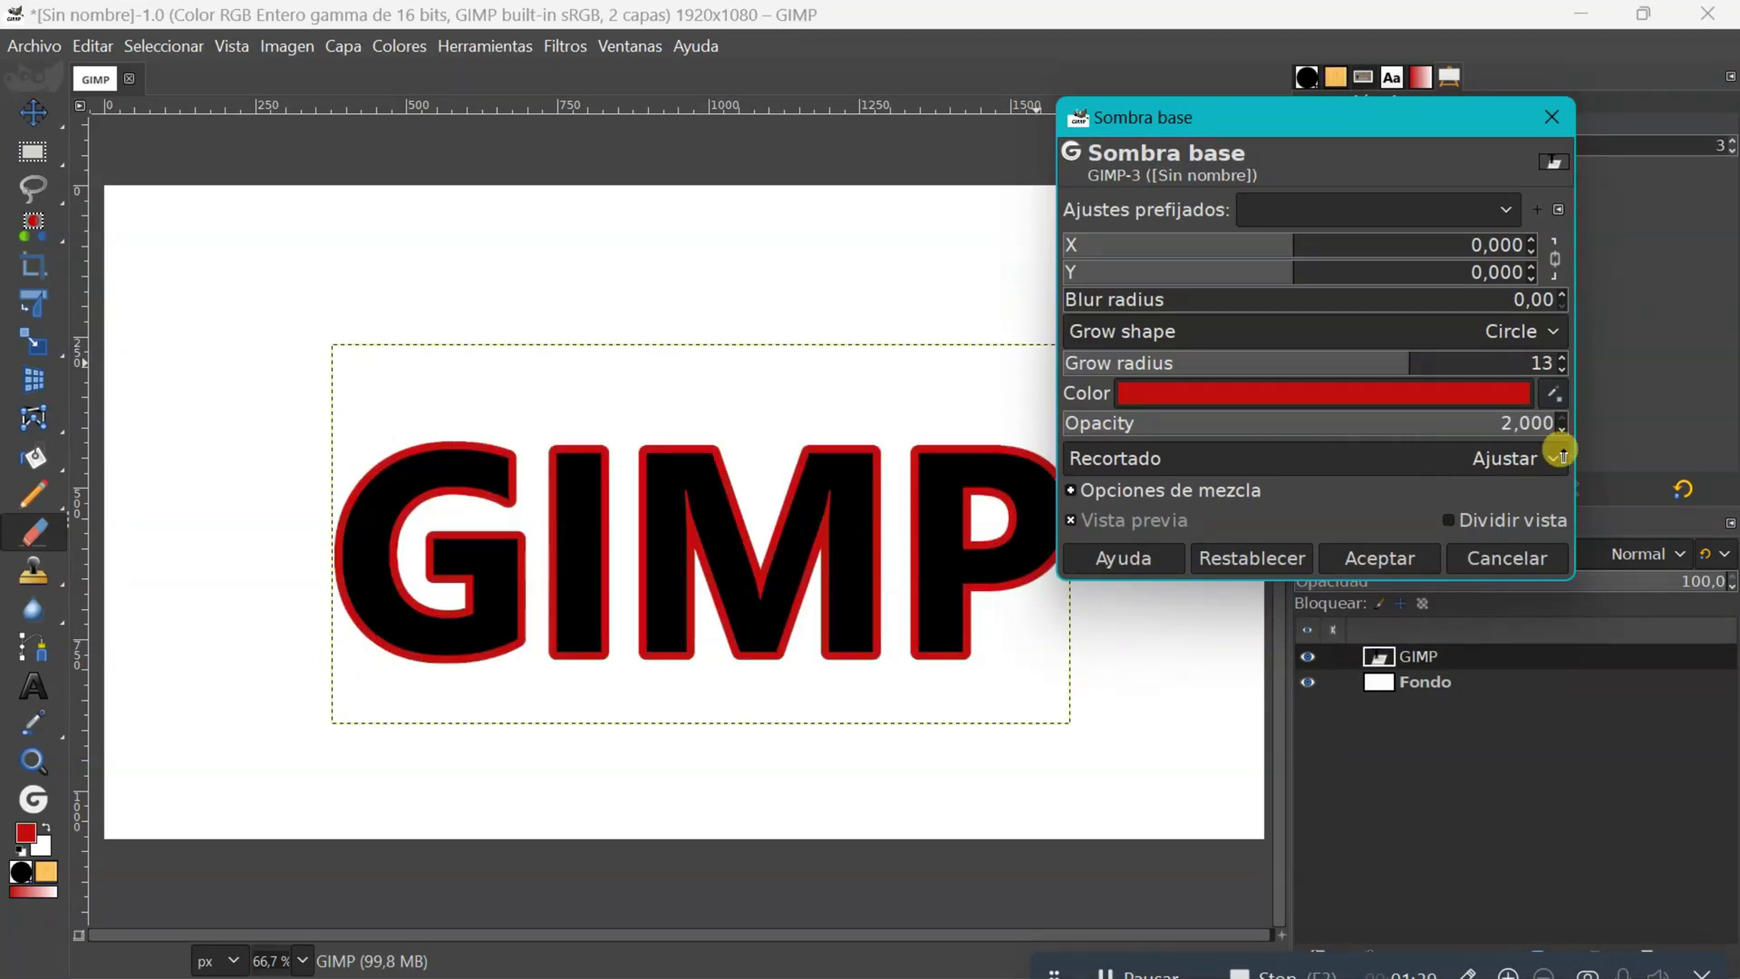
click(1379, 557)
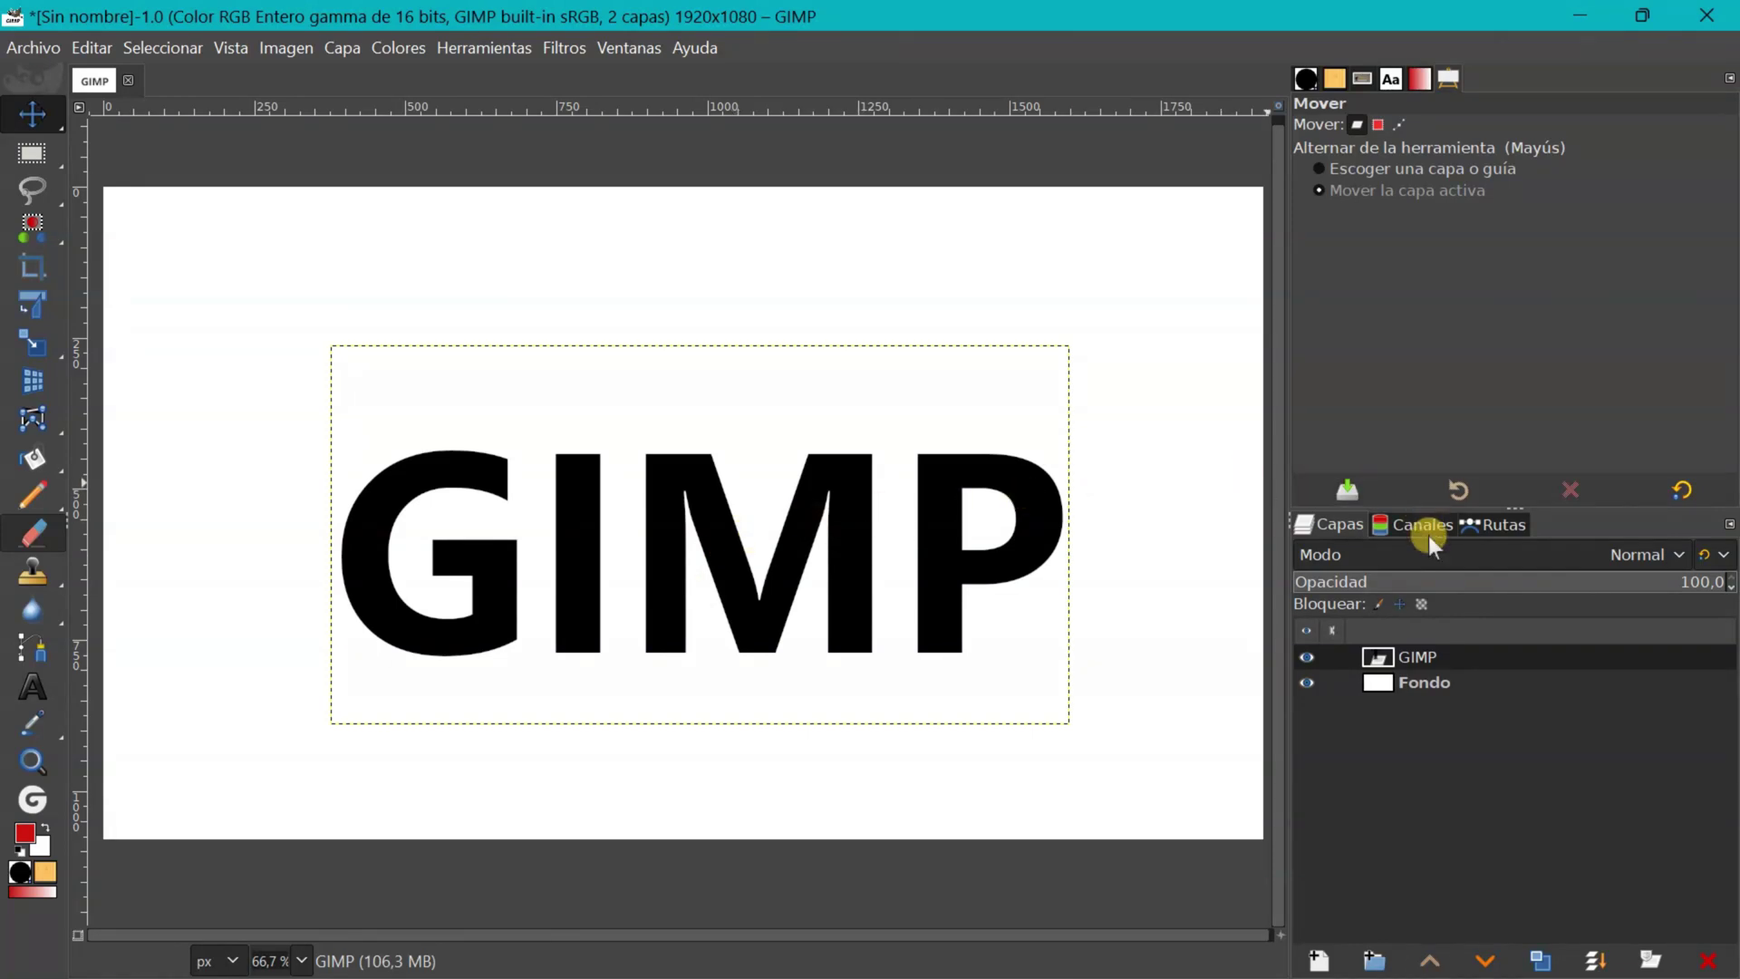
Create a selection from the plain GIMP text layer's alpha and convert that selection to a path.
right_click(1384, 660)
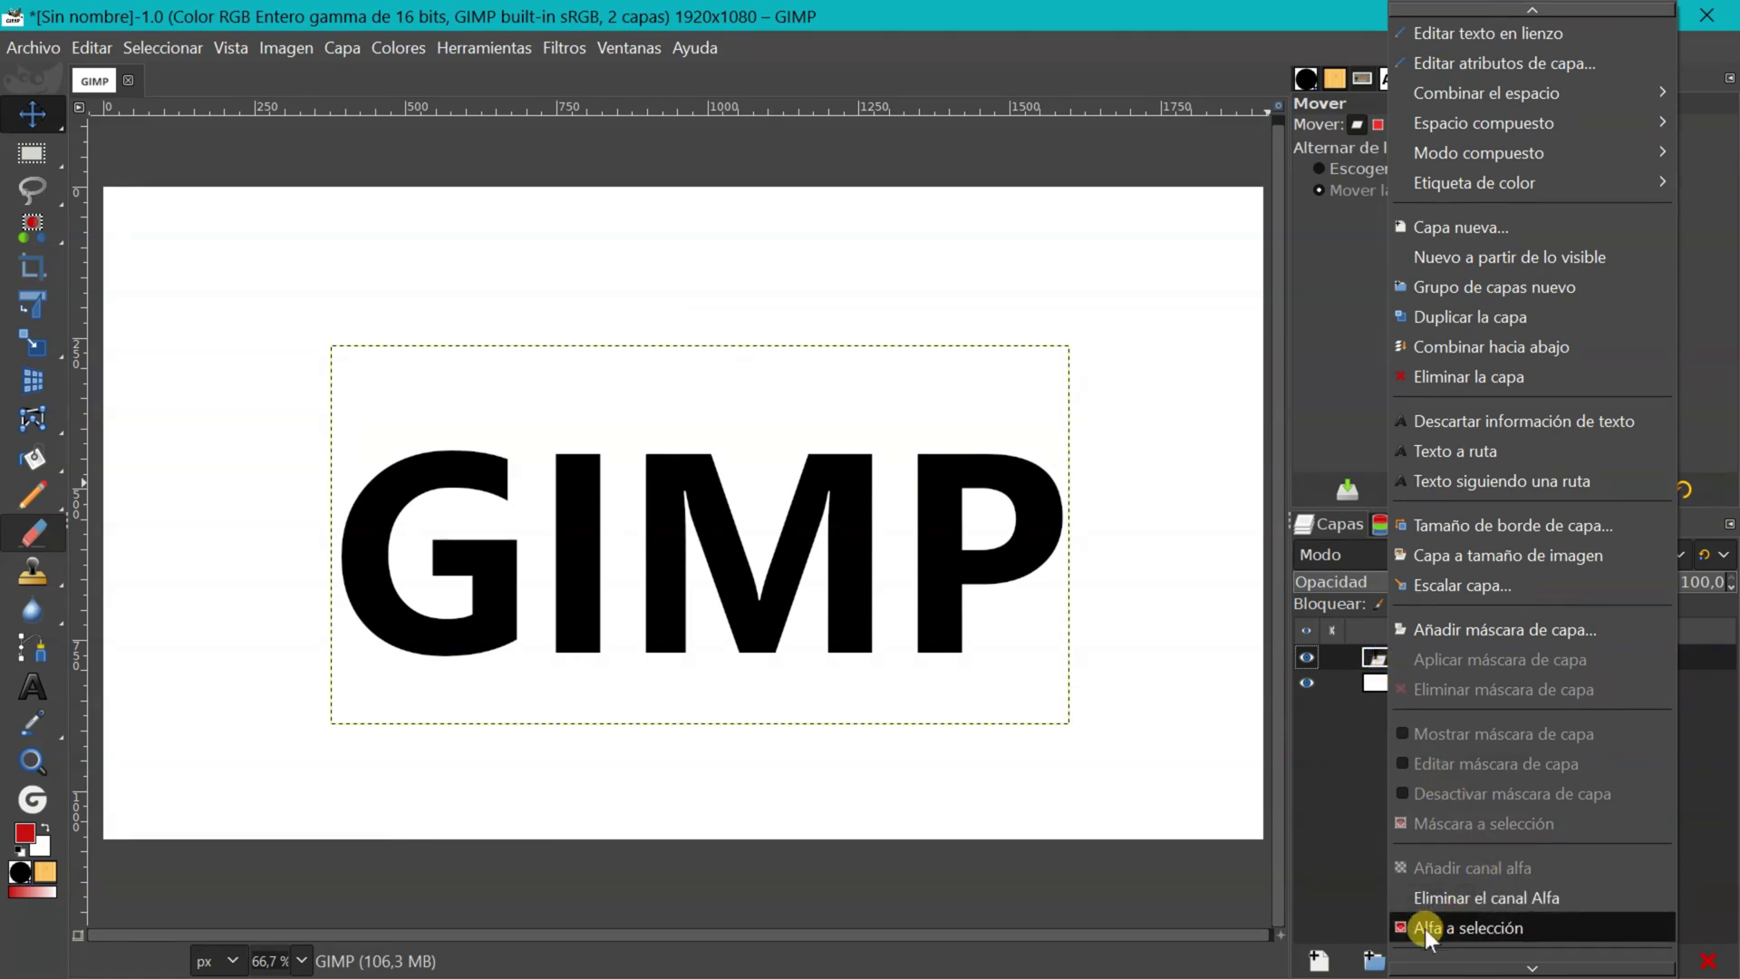
click(1475, 930)
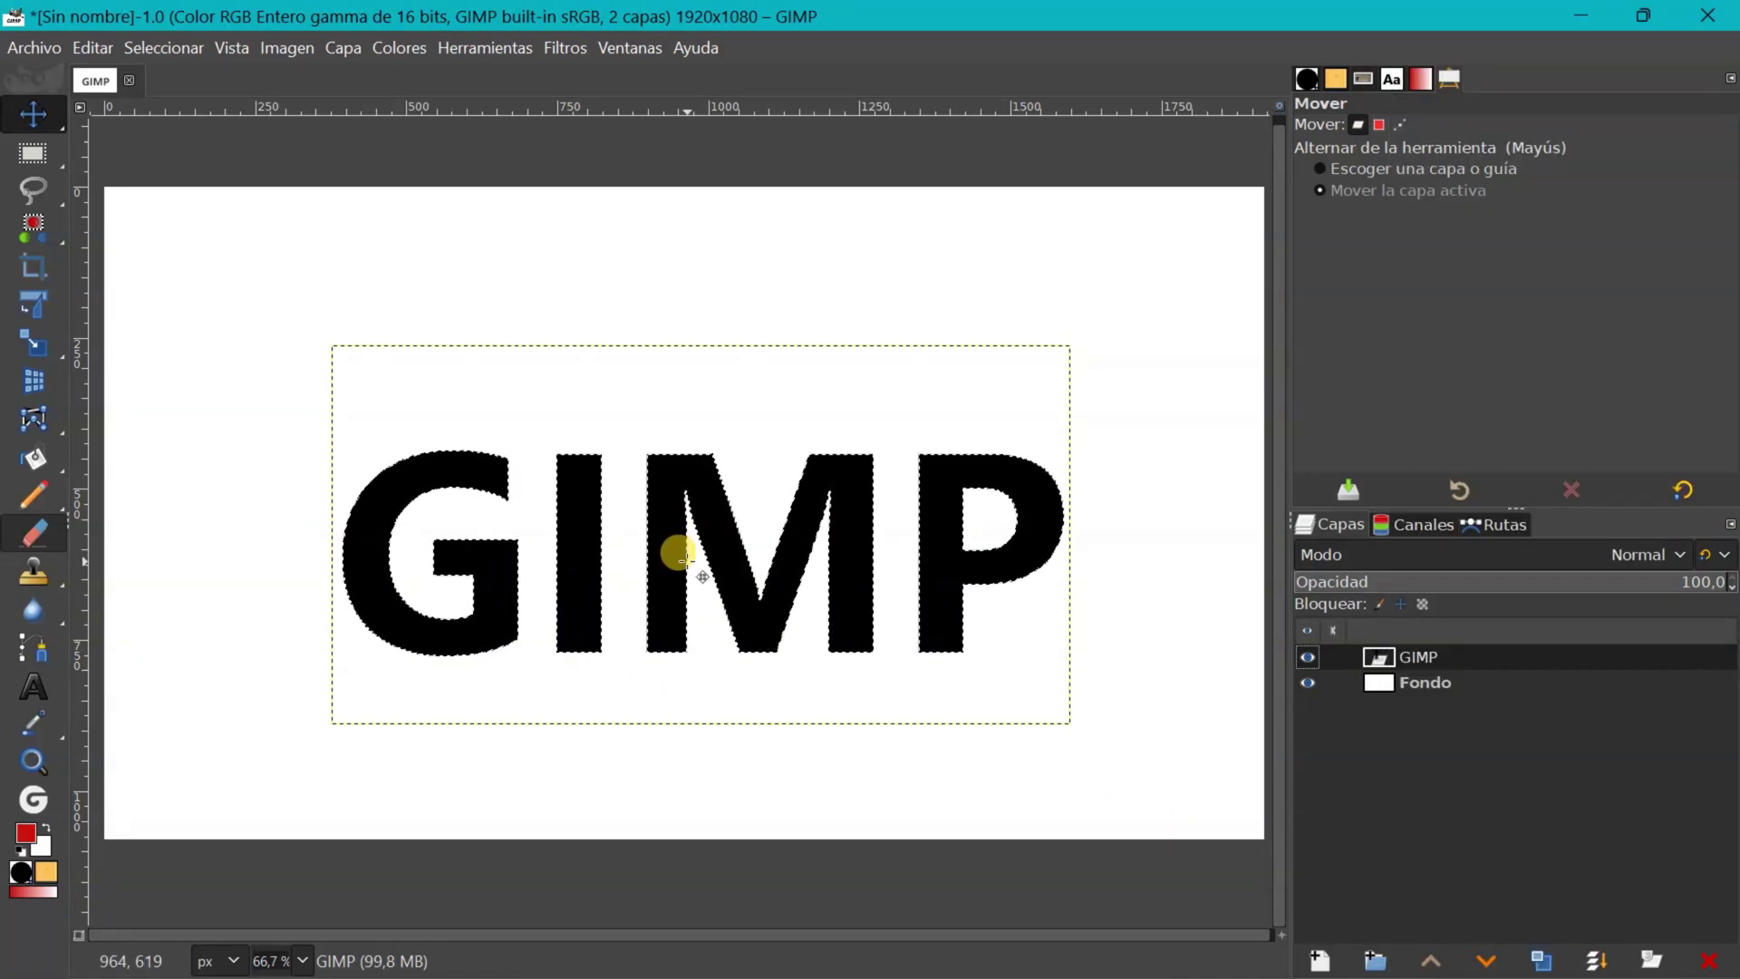
click(88, 41)
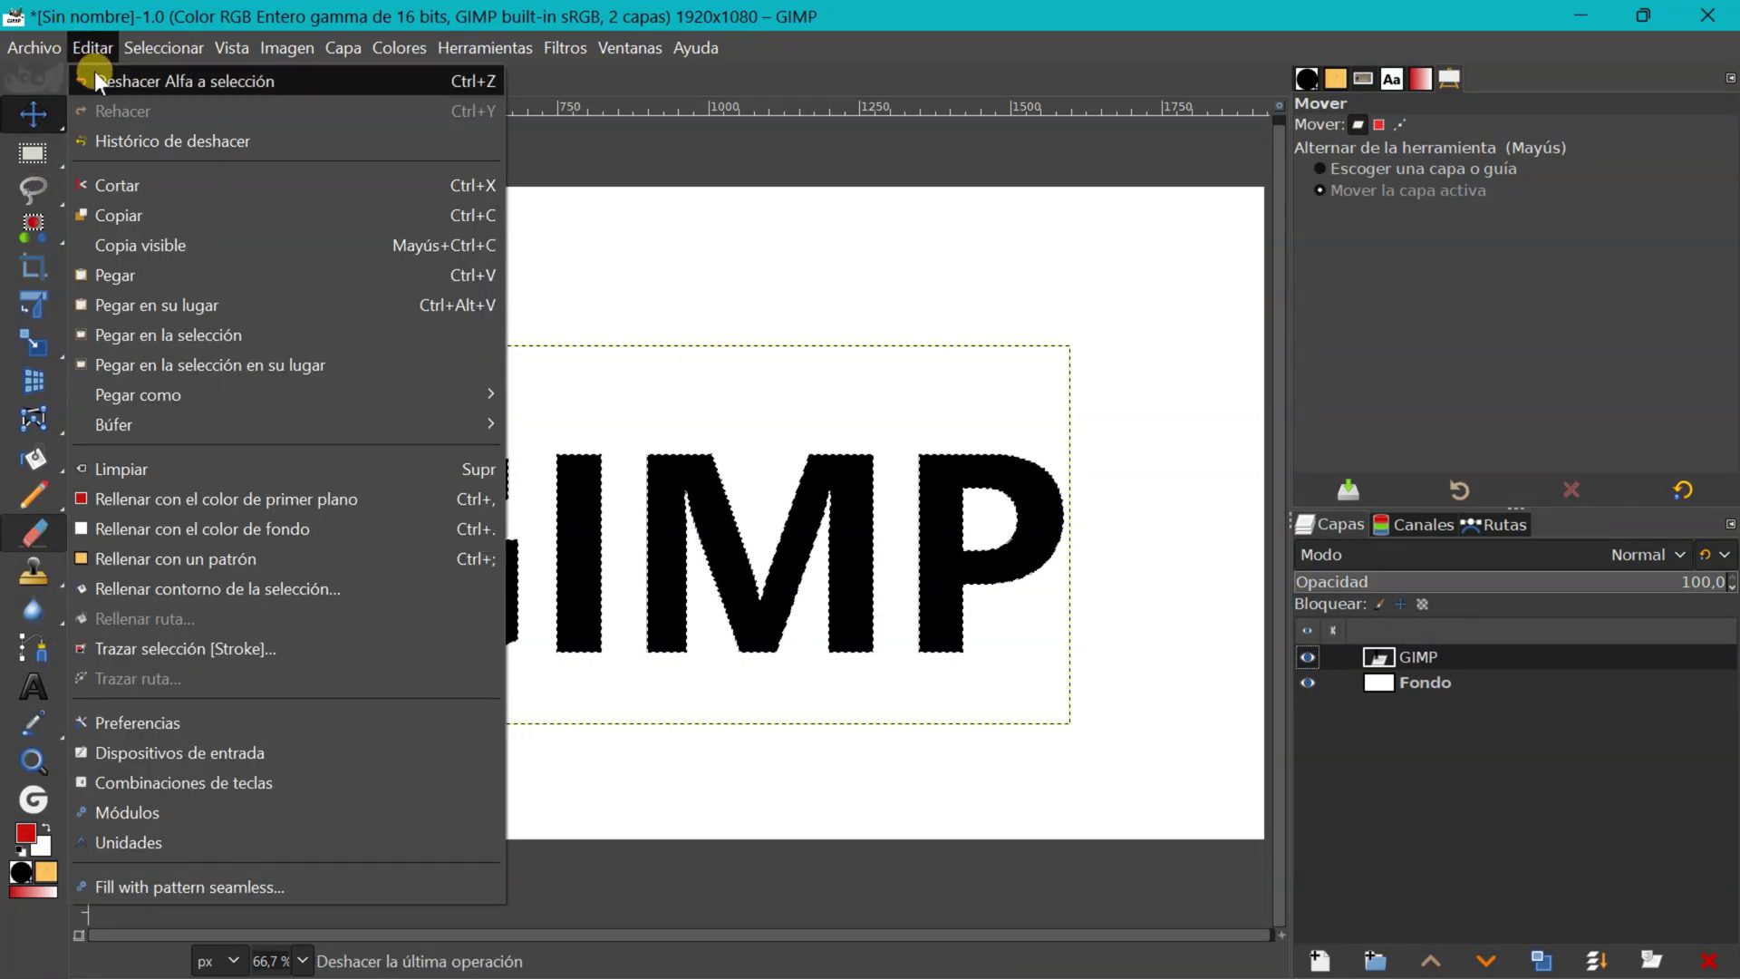
mouse_move(122, 58)
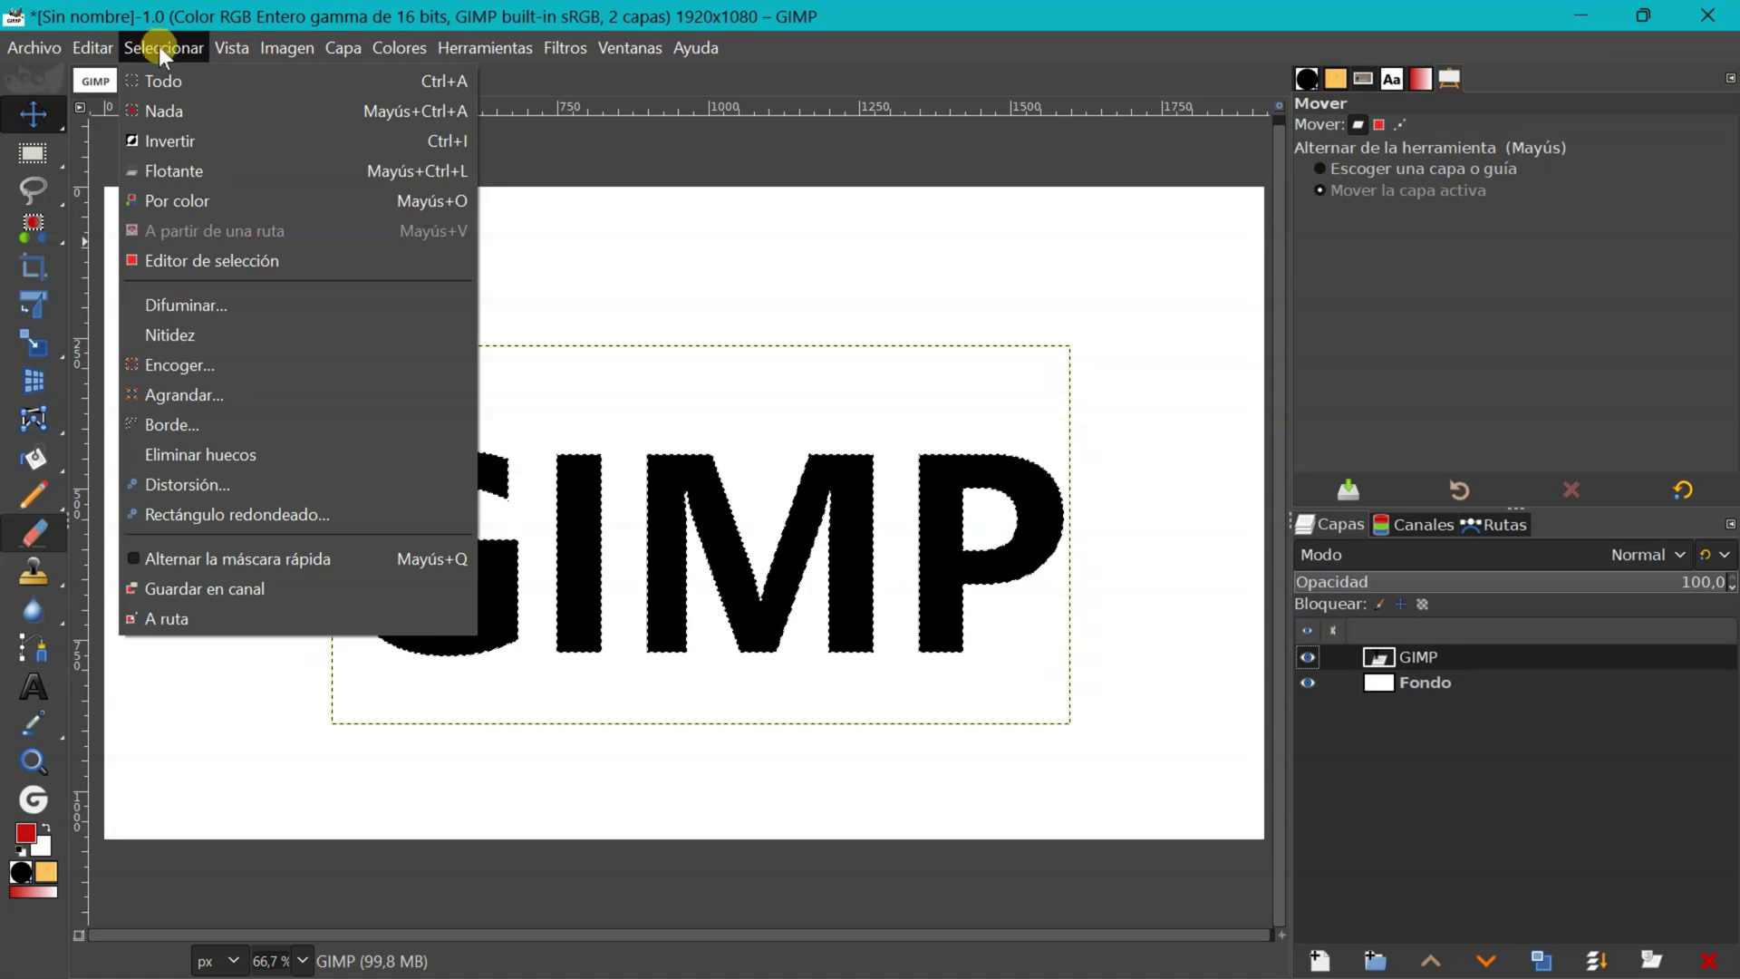
click(170, 621)
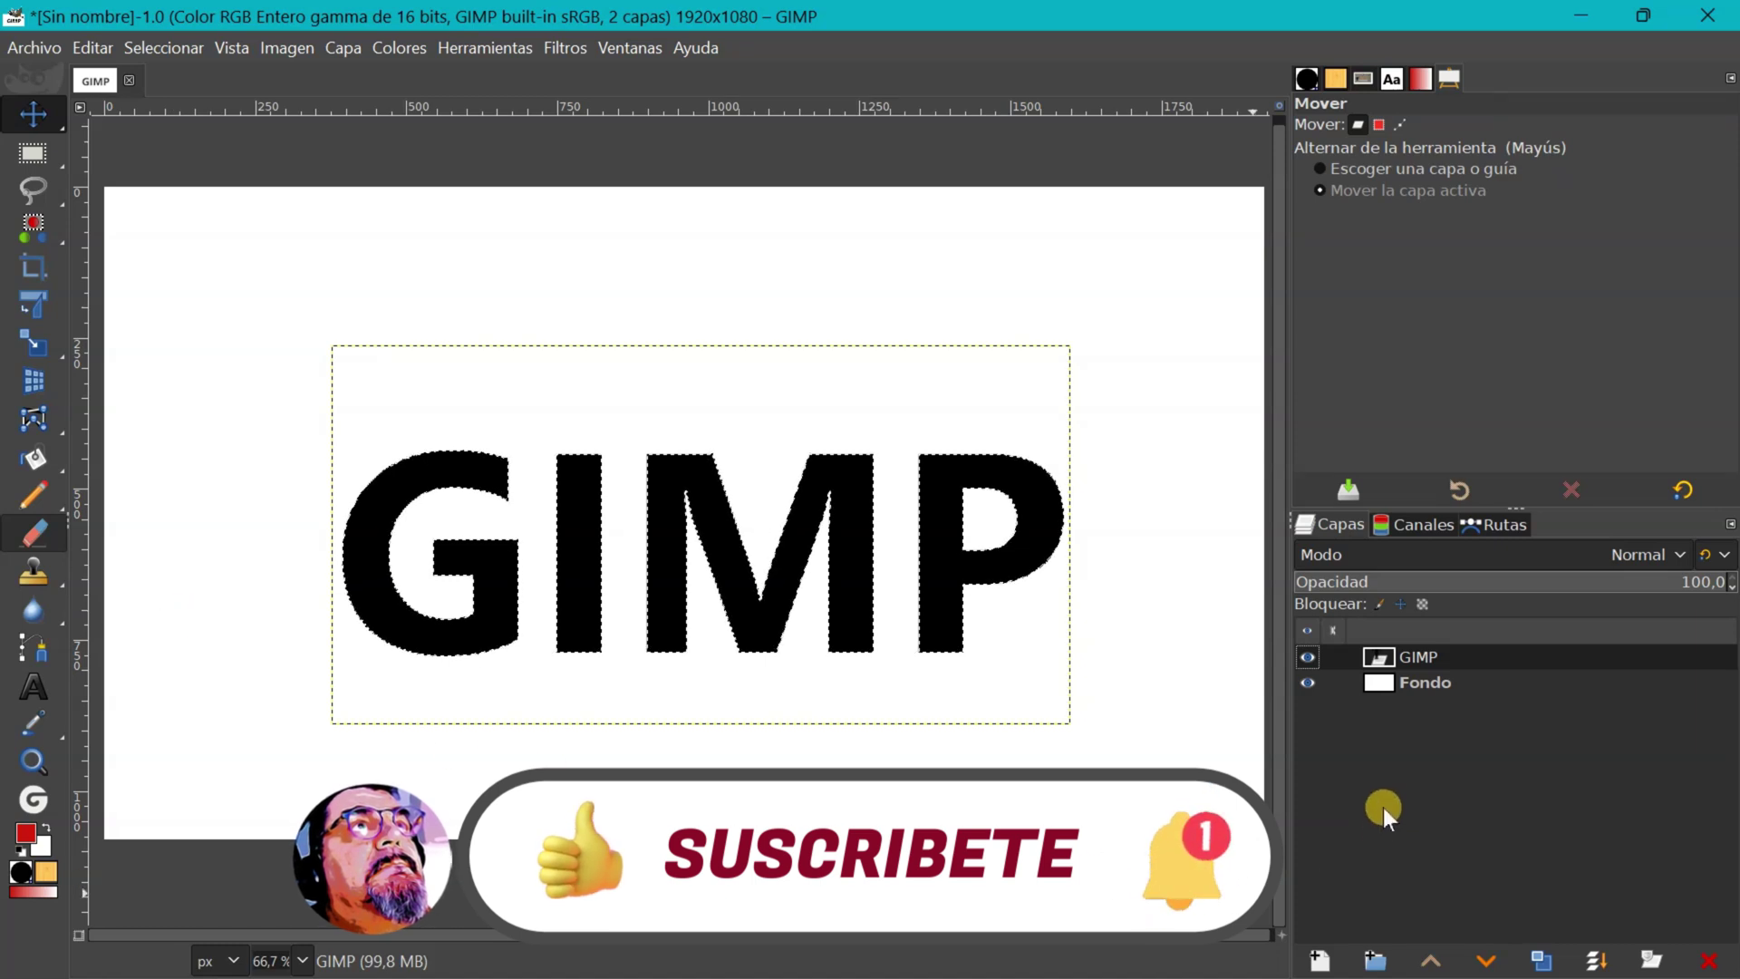
Show the image's paths, then open the Paths dialog from the list of dockable dialogs.
click(1507, 524)
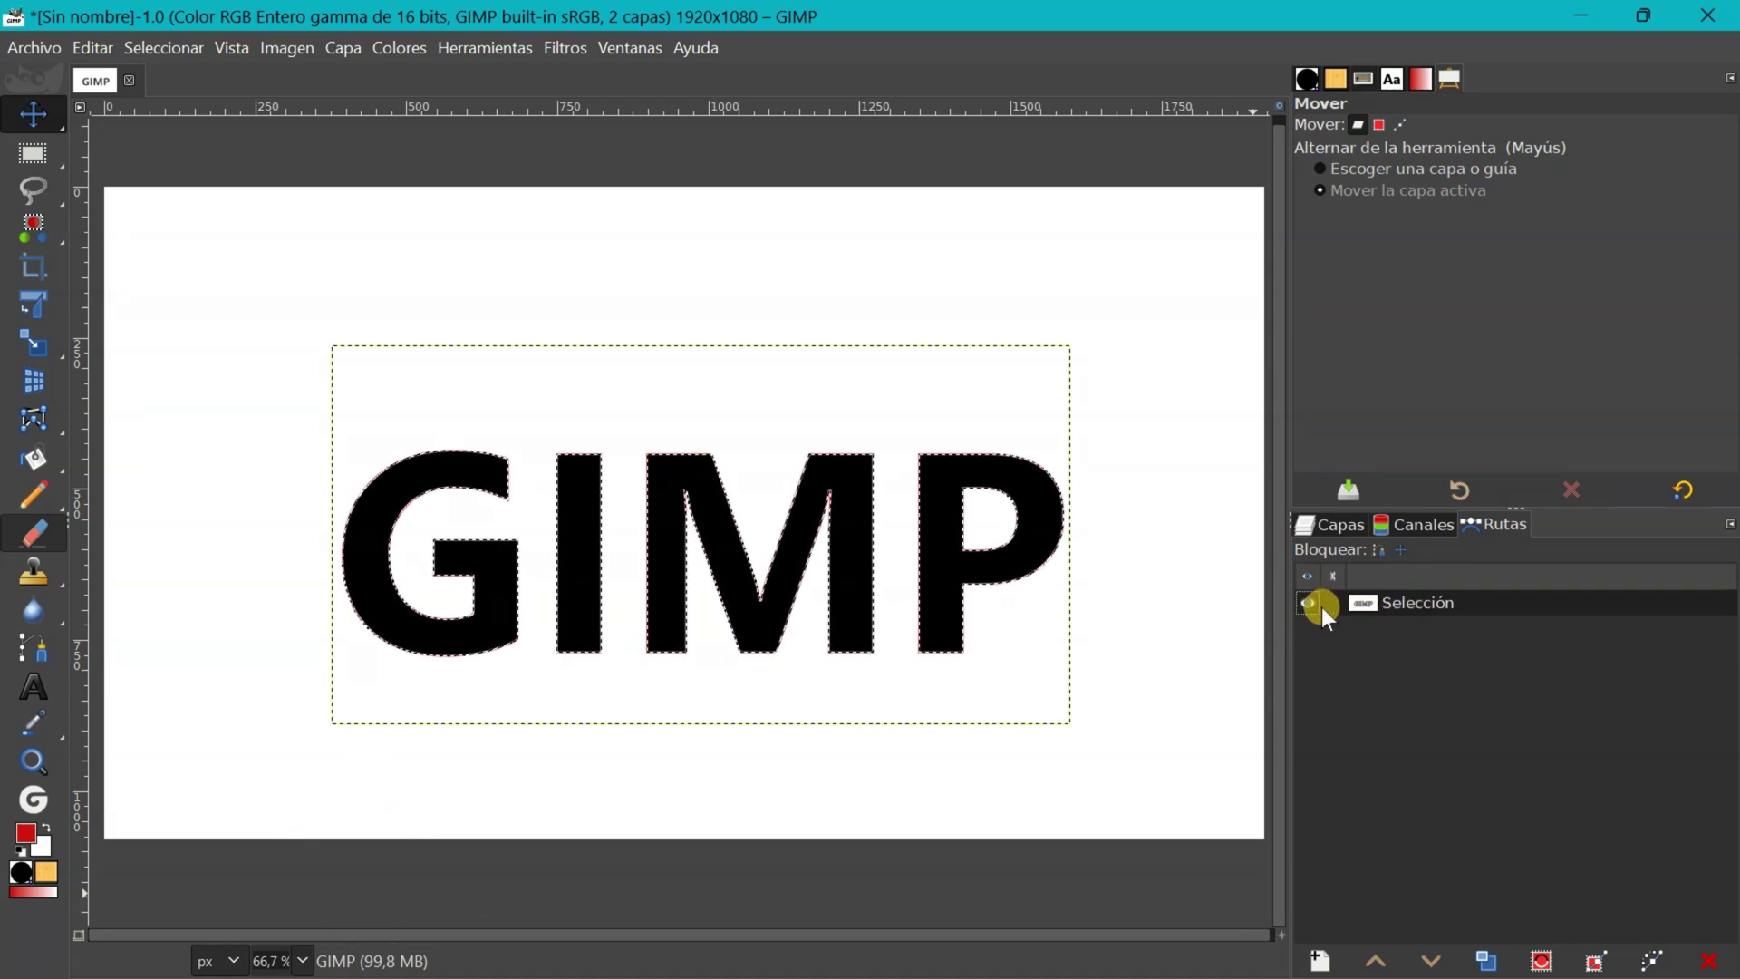
double_click(1420, 602)
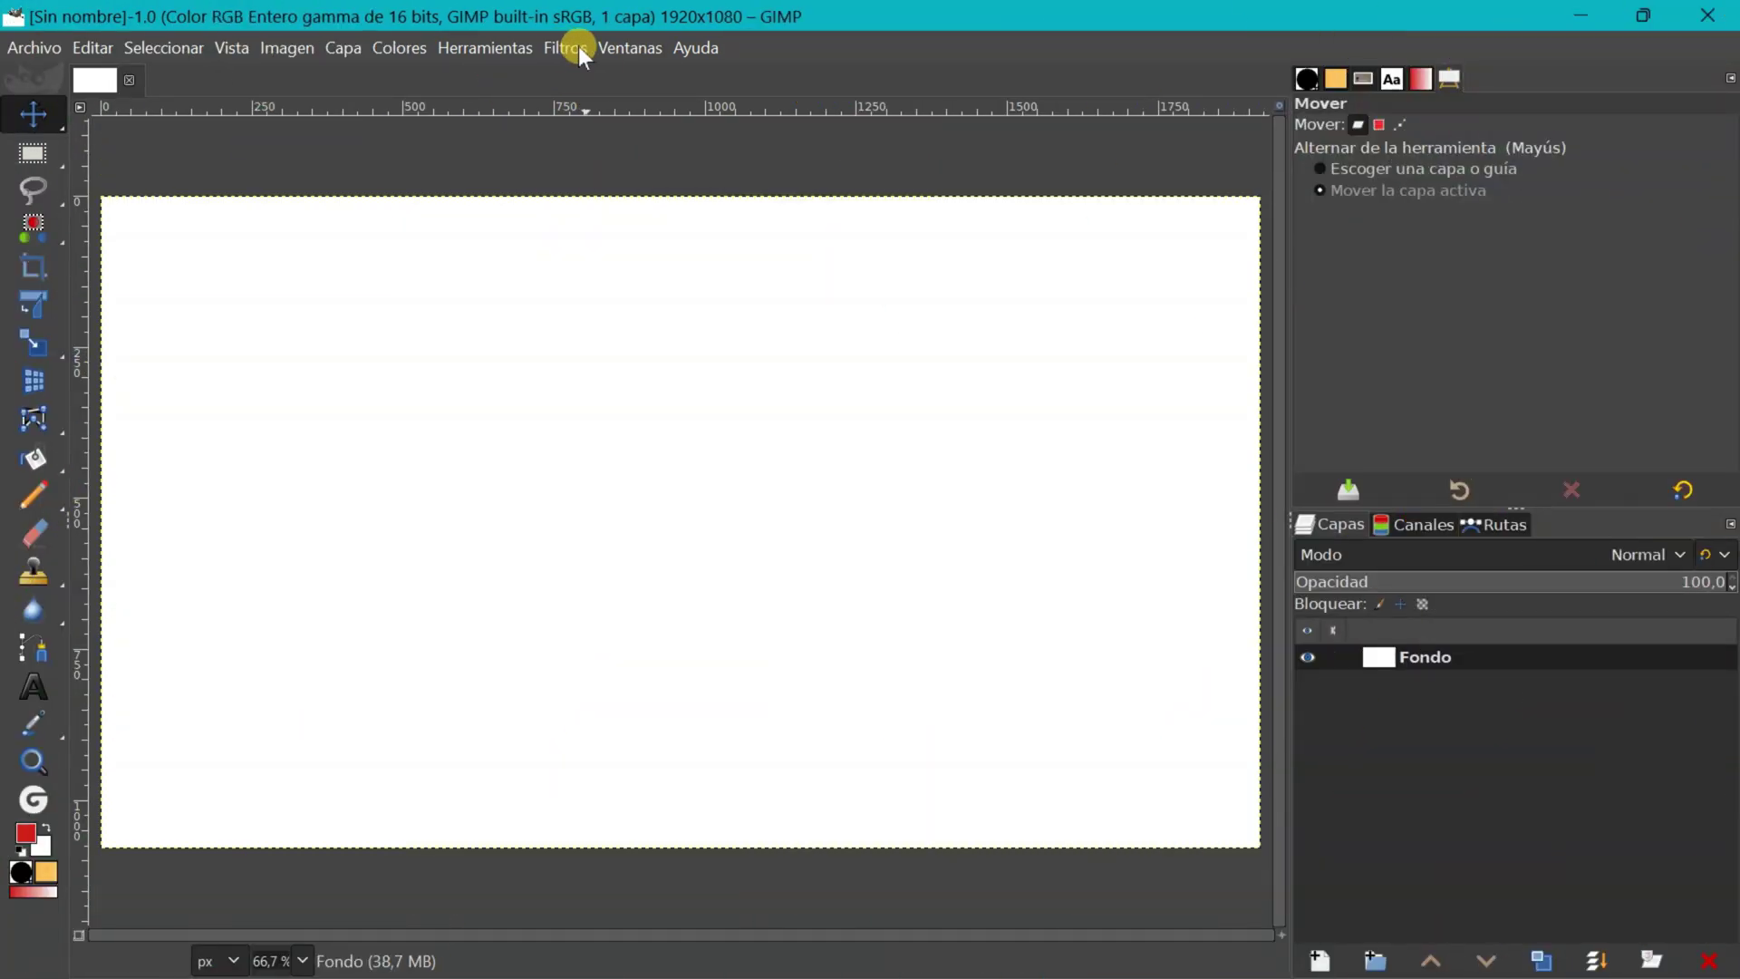
click(579, 51)
mouse_move(619, 45)
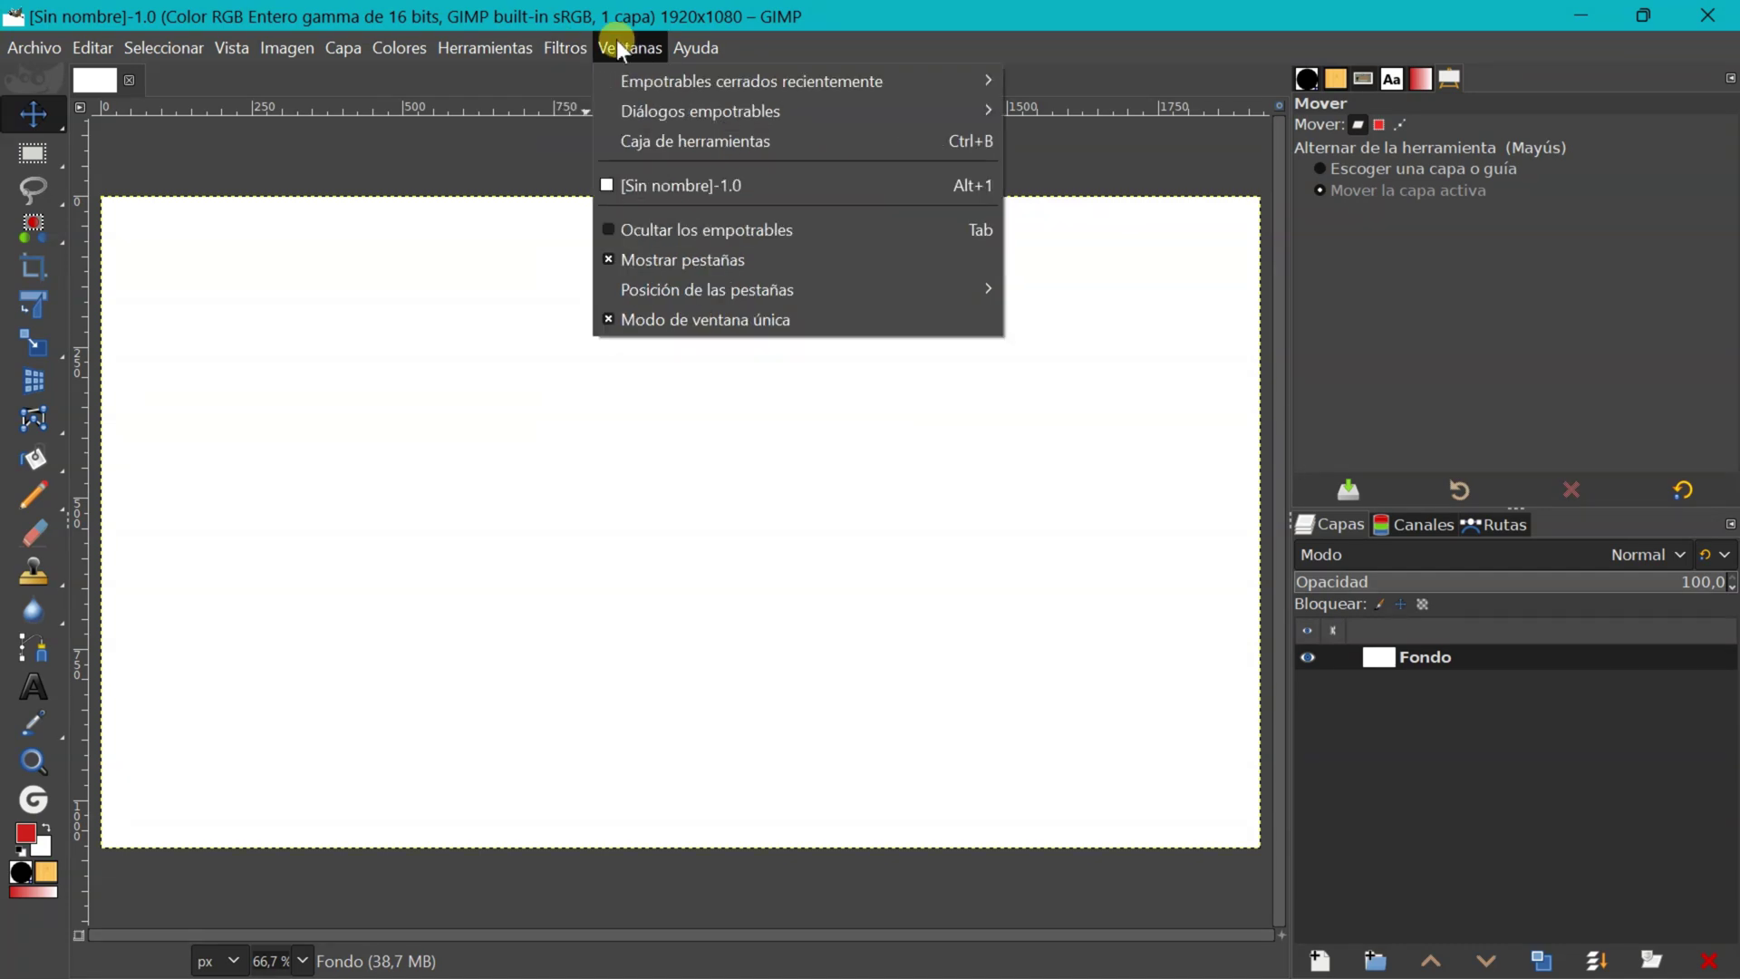
mouse_move(780, 116)
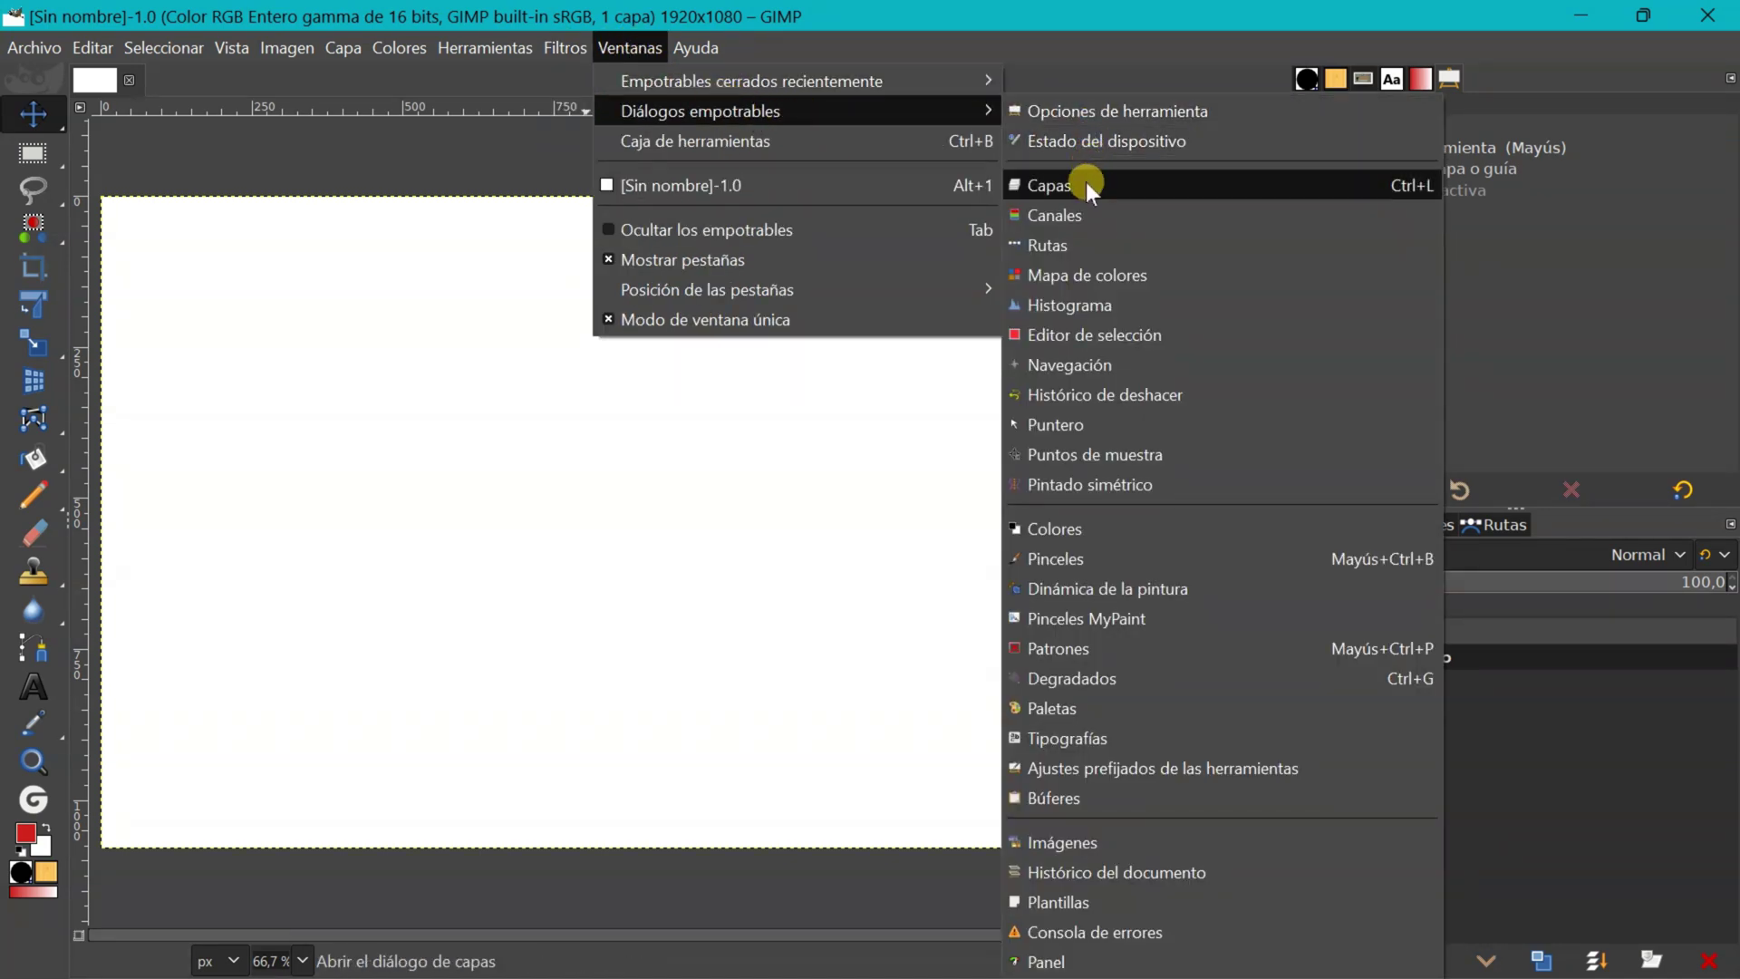
click(1058, 247)
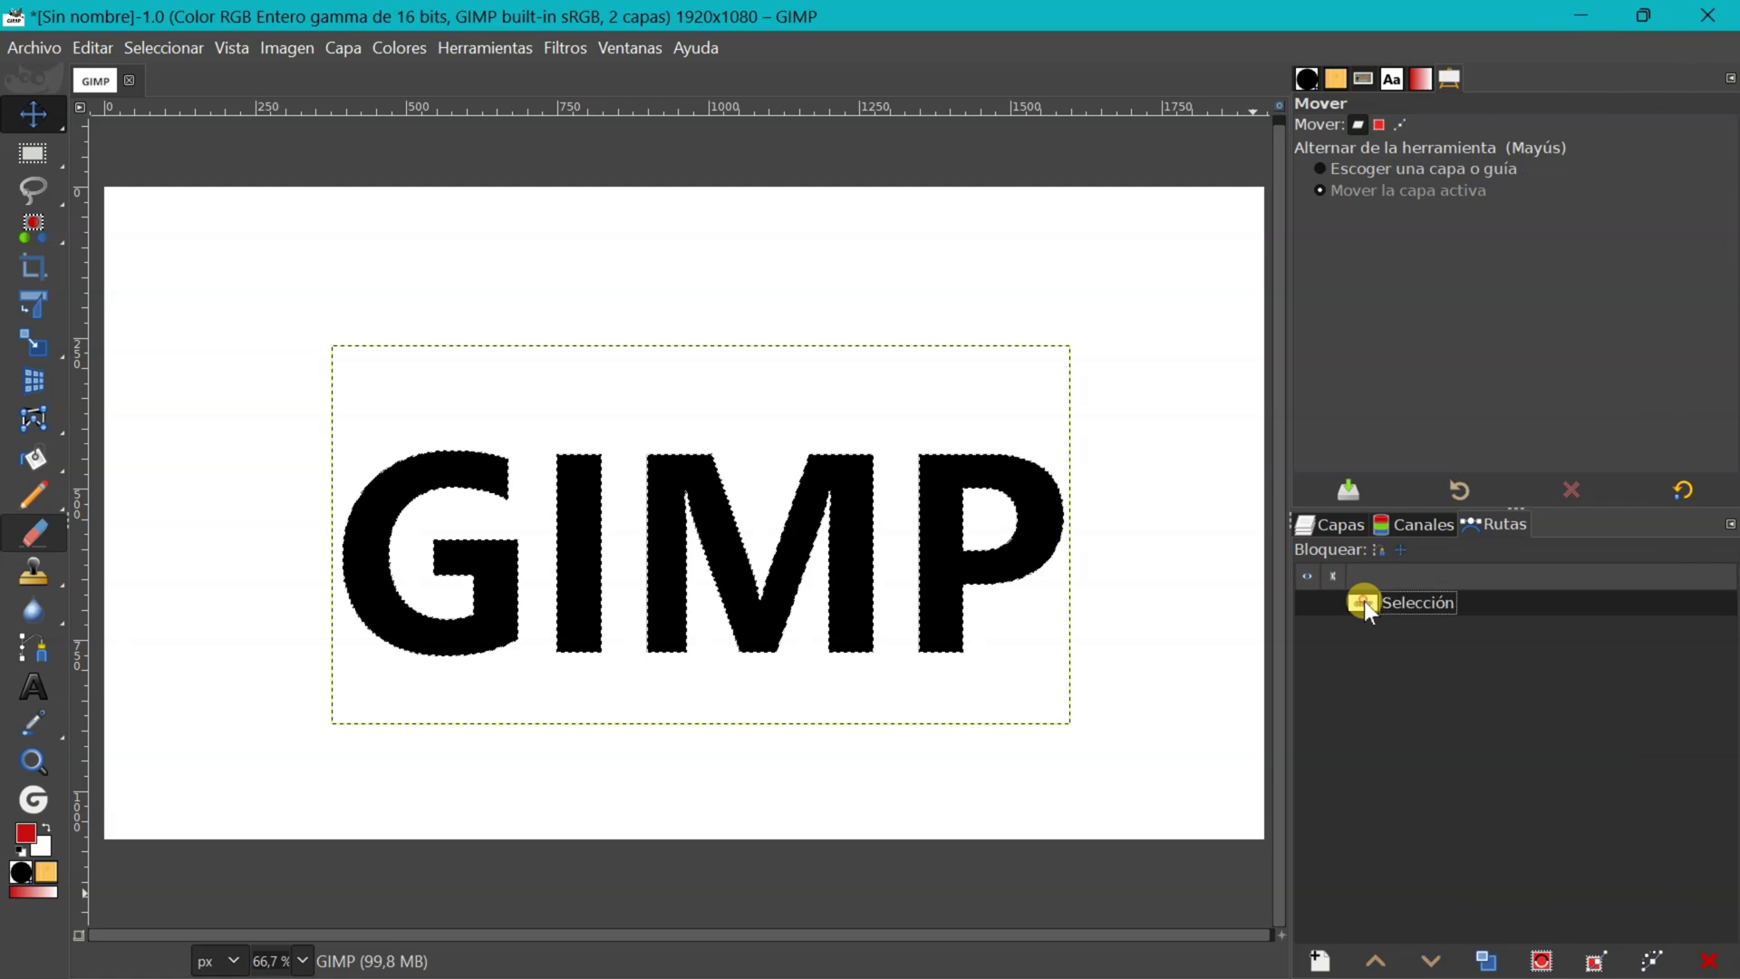
Activate the GIMP text path for editing and stroke it with a solid 14 px line in the red foreground colour.
double_click(1363, 601)
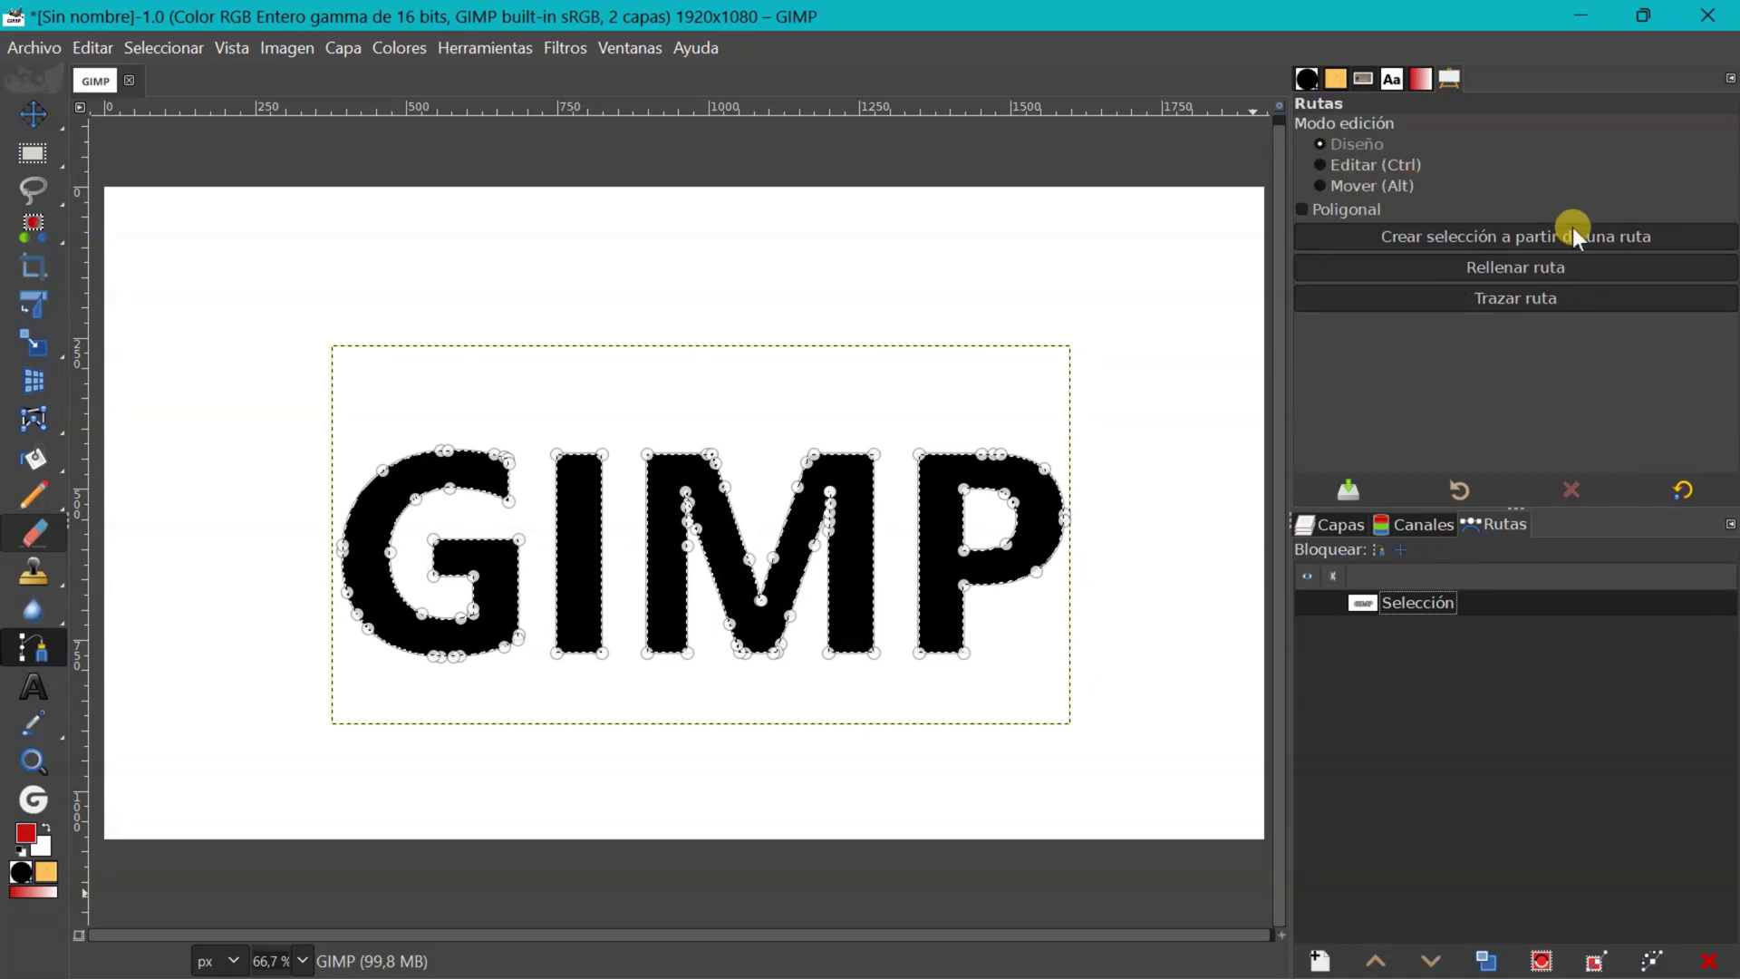
click(1504, 302)
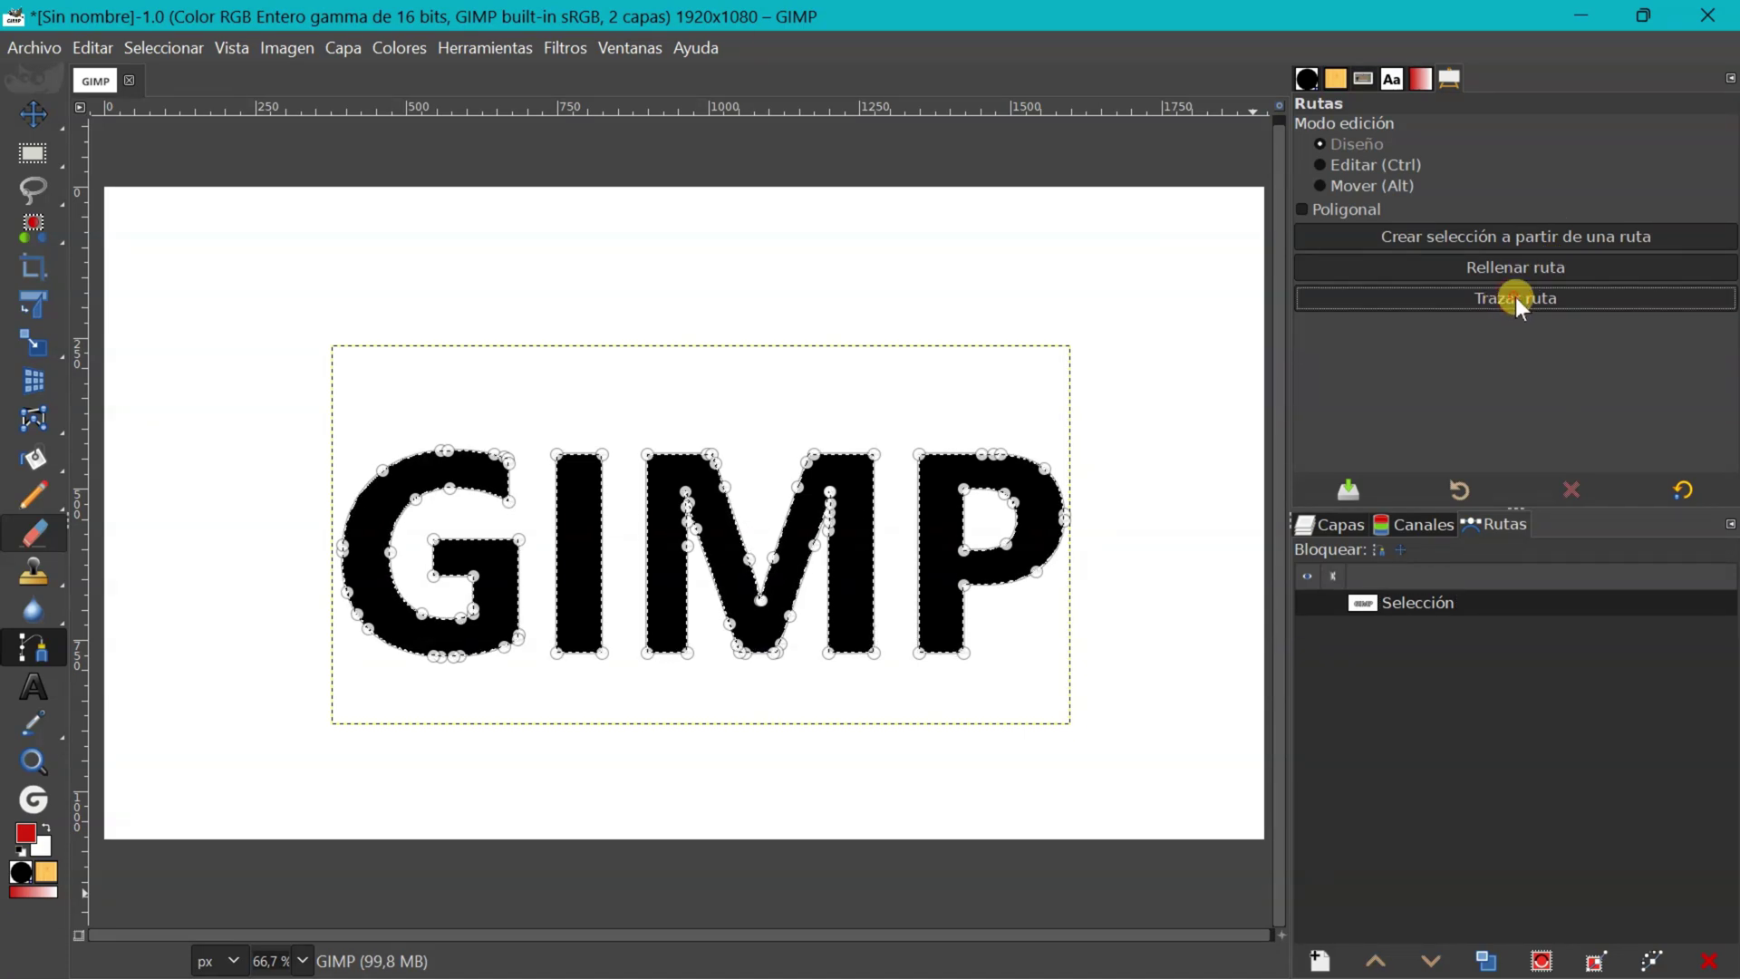
click(1515, 298)
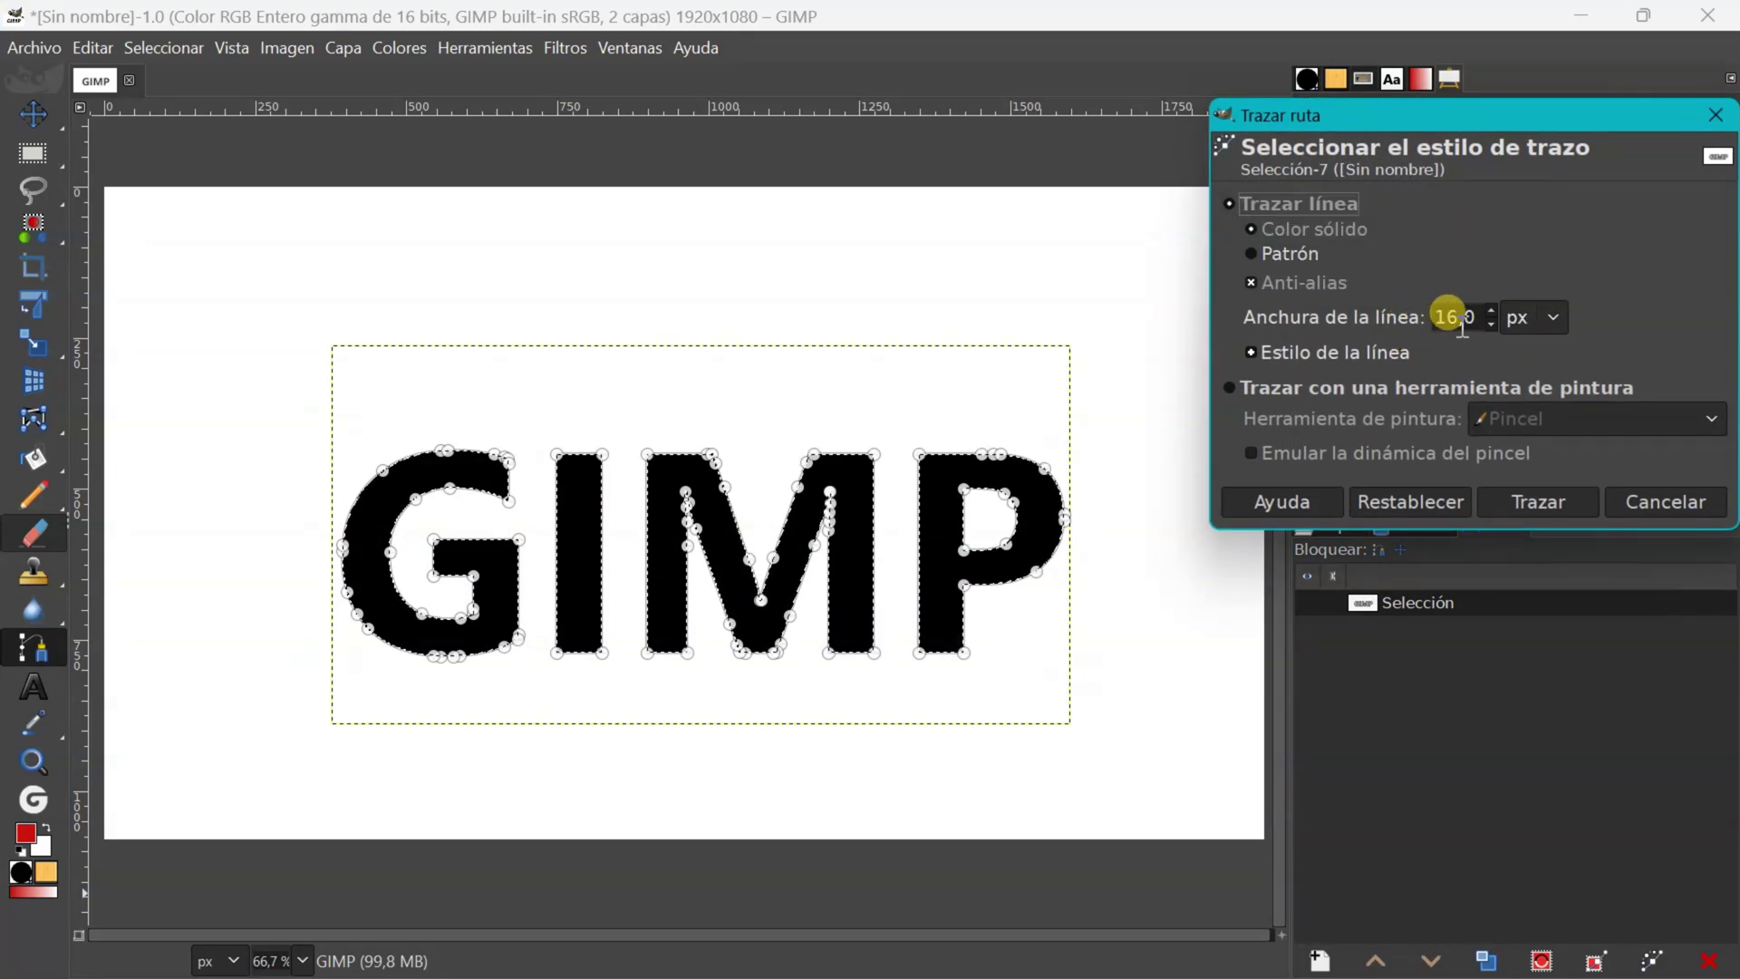
click(1490, 323)
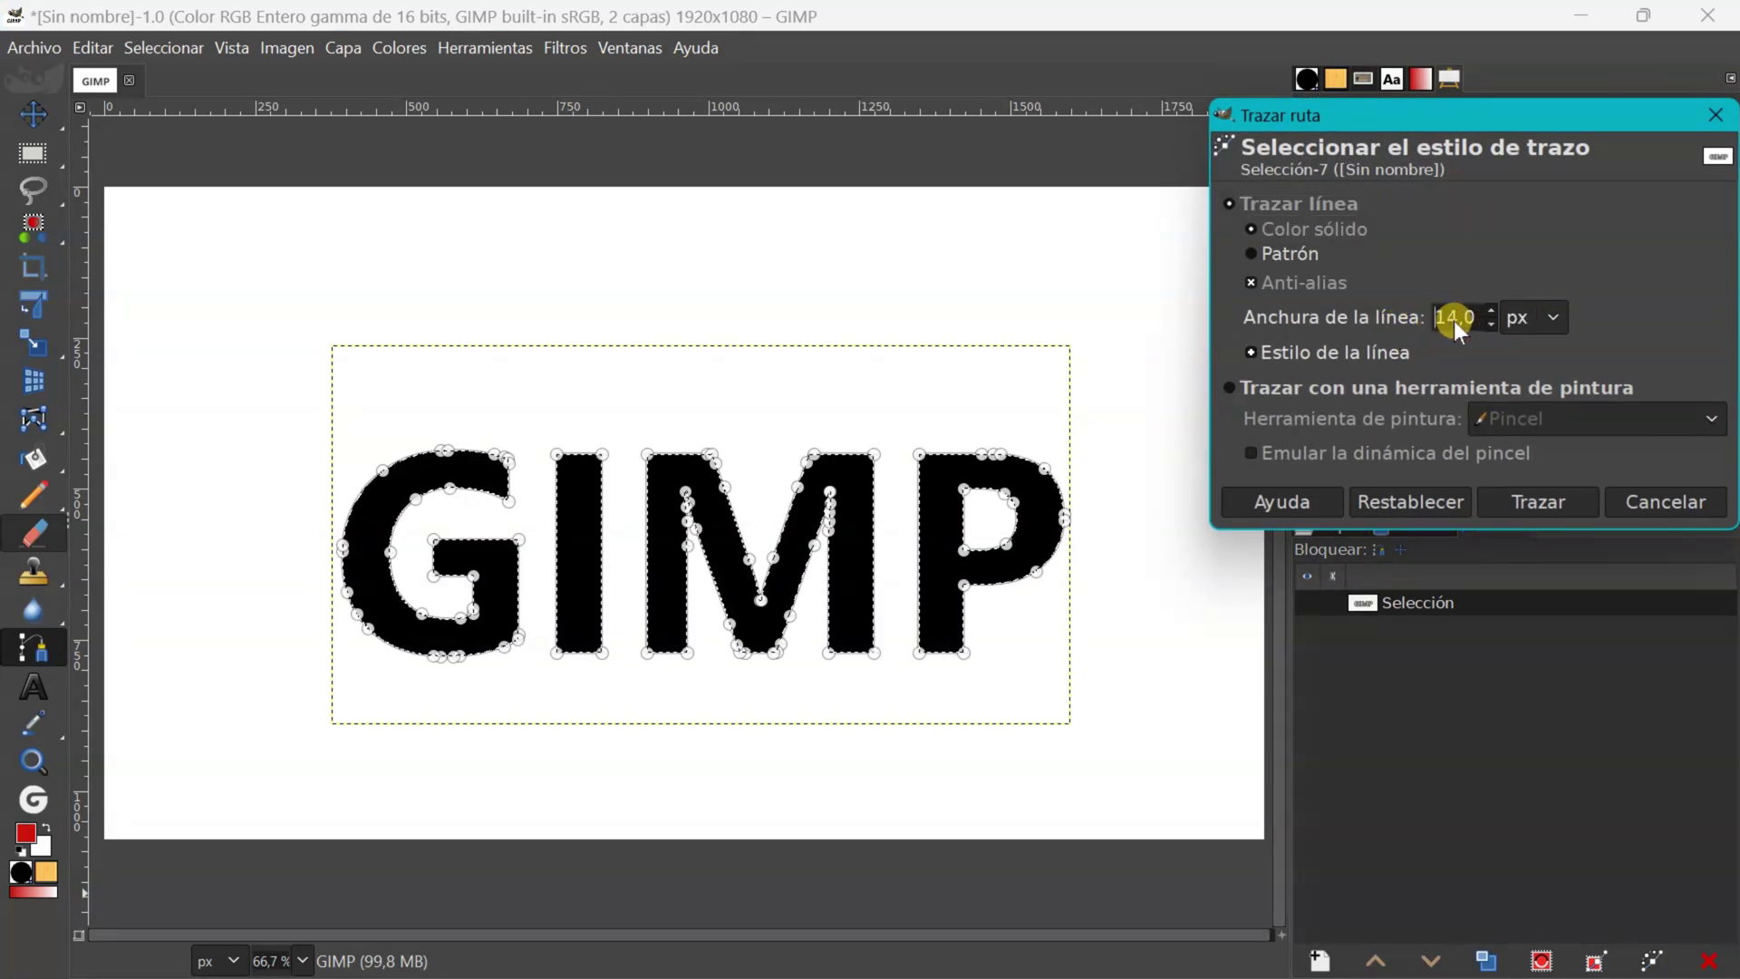
click(1544, 500)
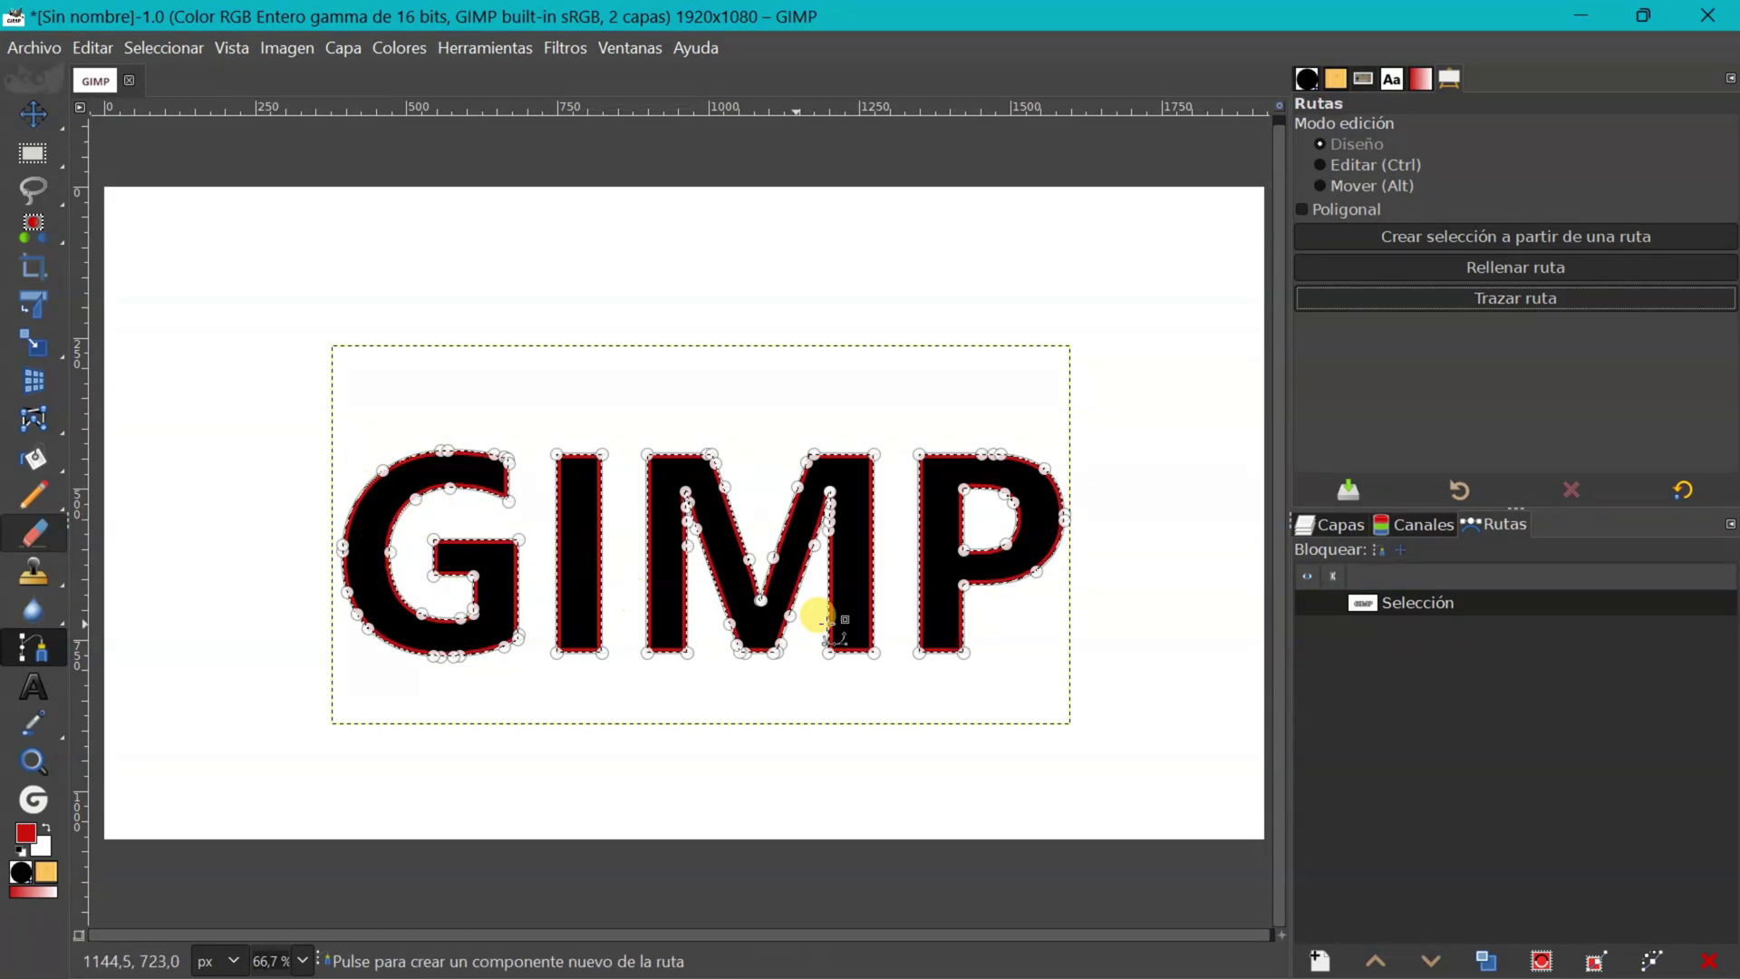
Clear the selection and switch to the Move tool to view the solid red outline without path nodes.
click(1311, 606)
click(156, 47)
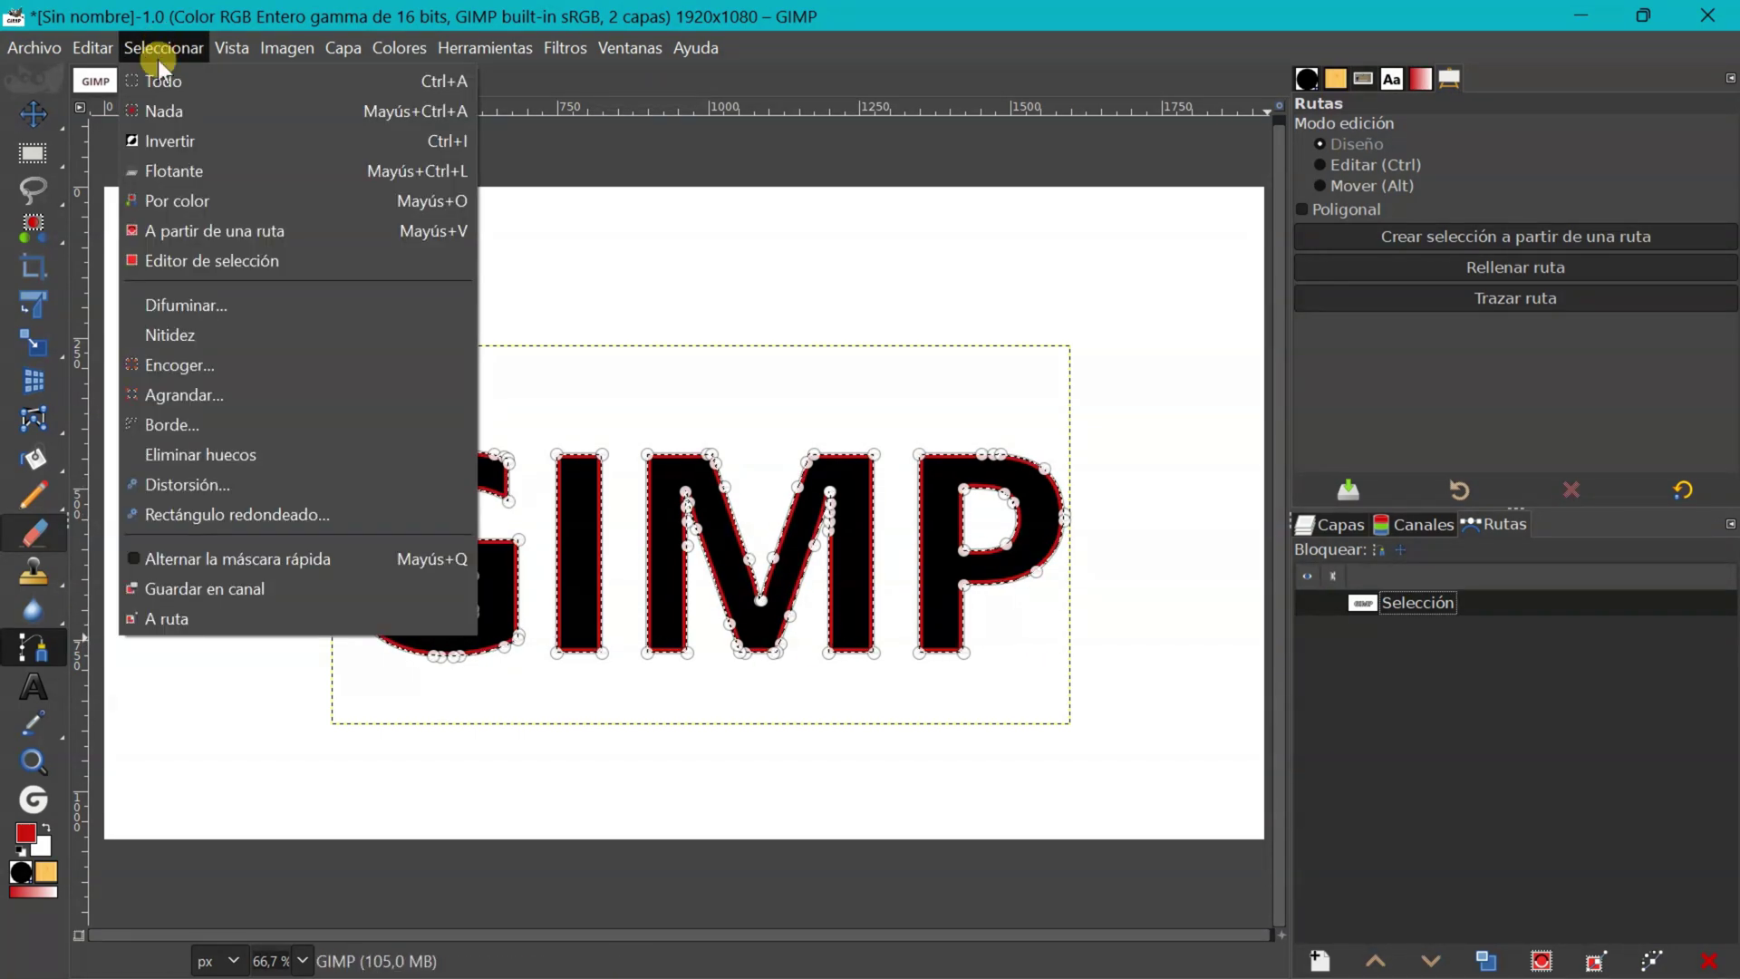
click(172, 138)
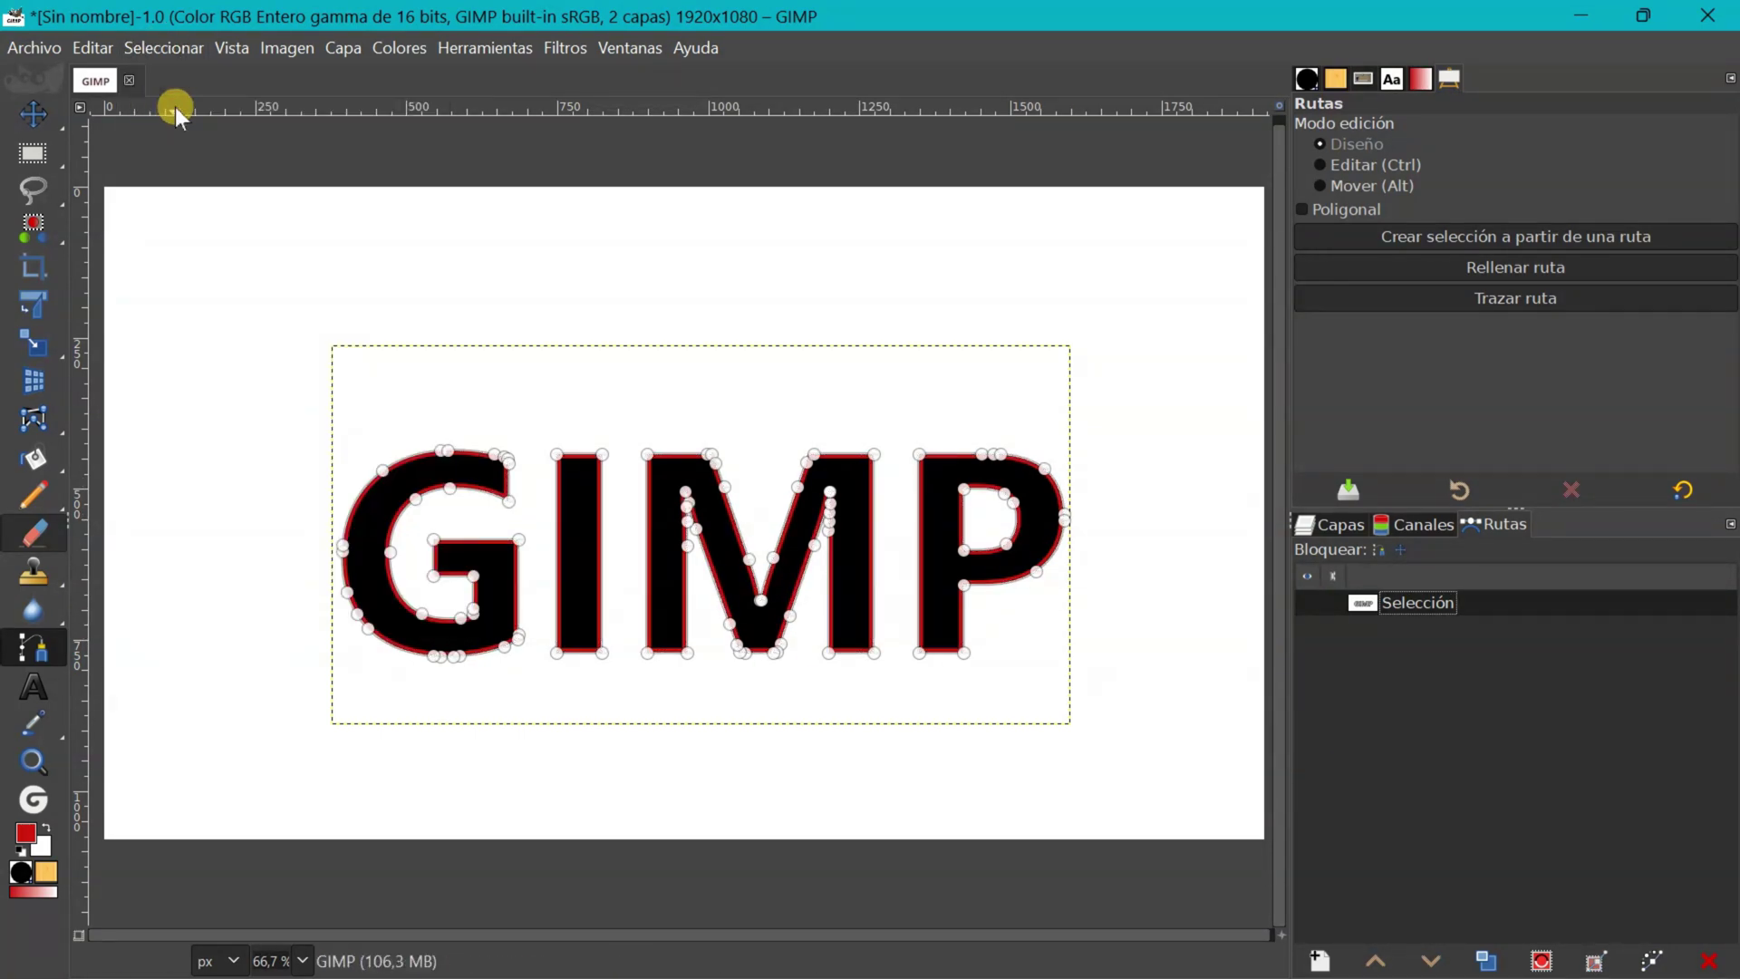
click(33, 115)
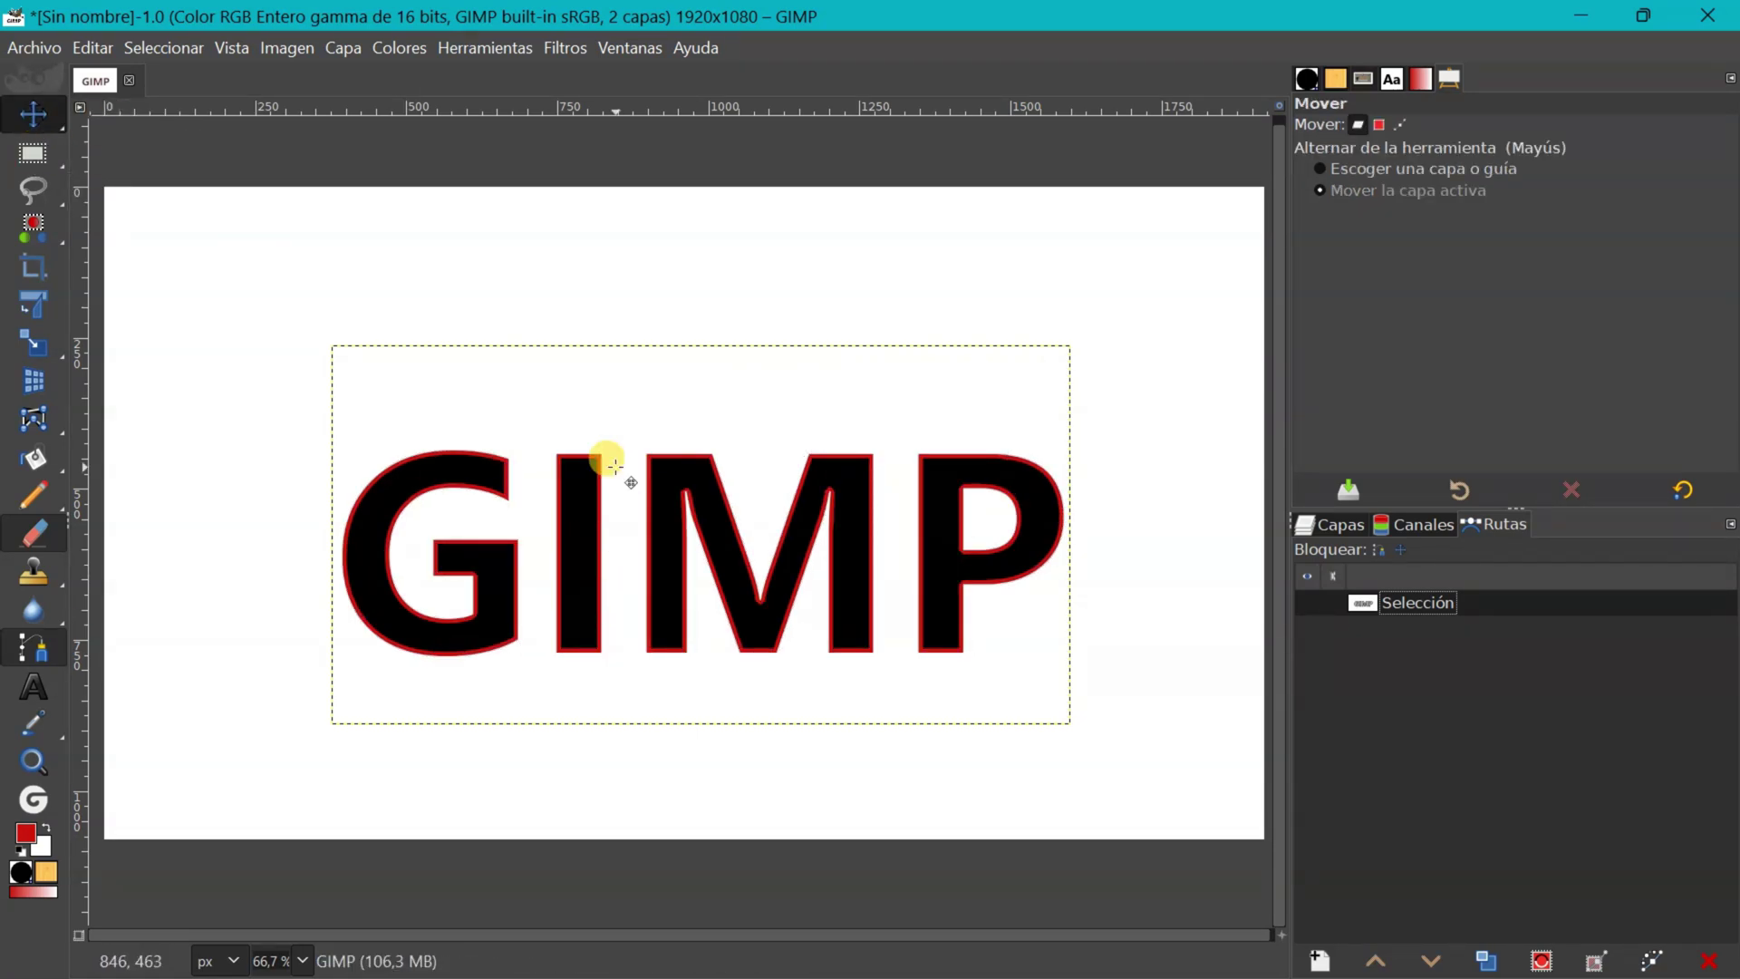
Reactivate the text path, set its stroke to use a pattern (Patrón), and expand the line style options.
double_click(1363, 602)
click(1499, 295)
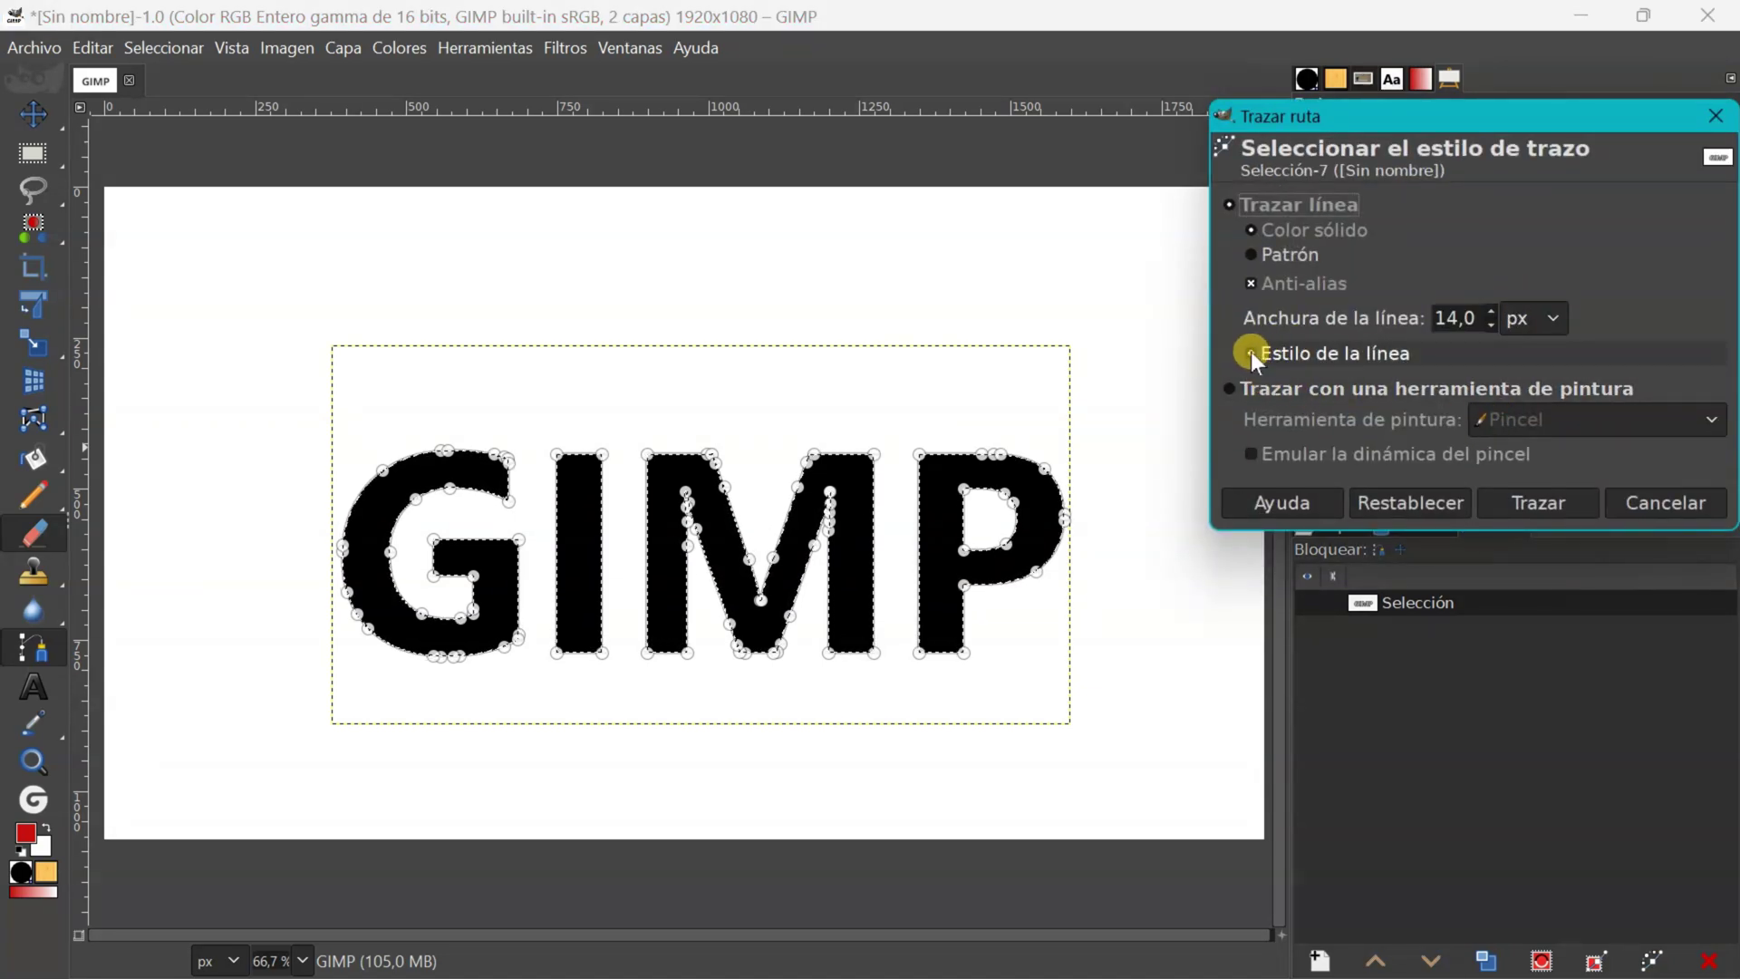
click(1252, 353)
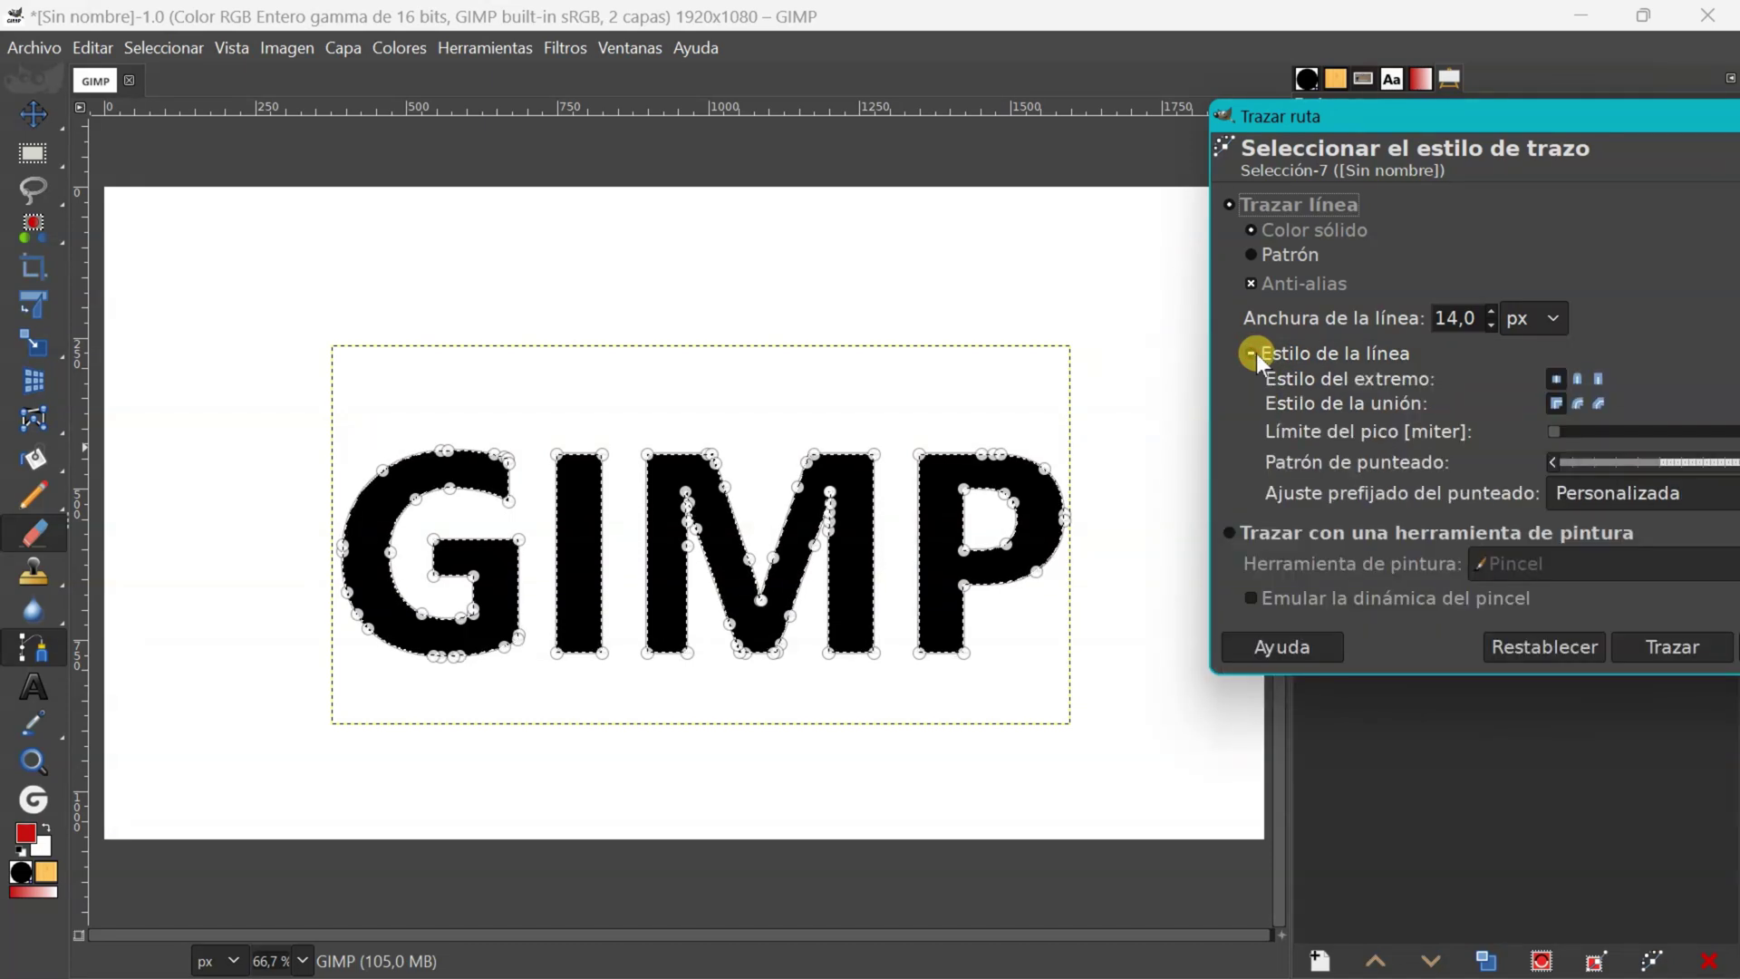
click(1250, 263)
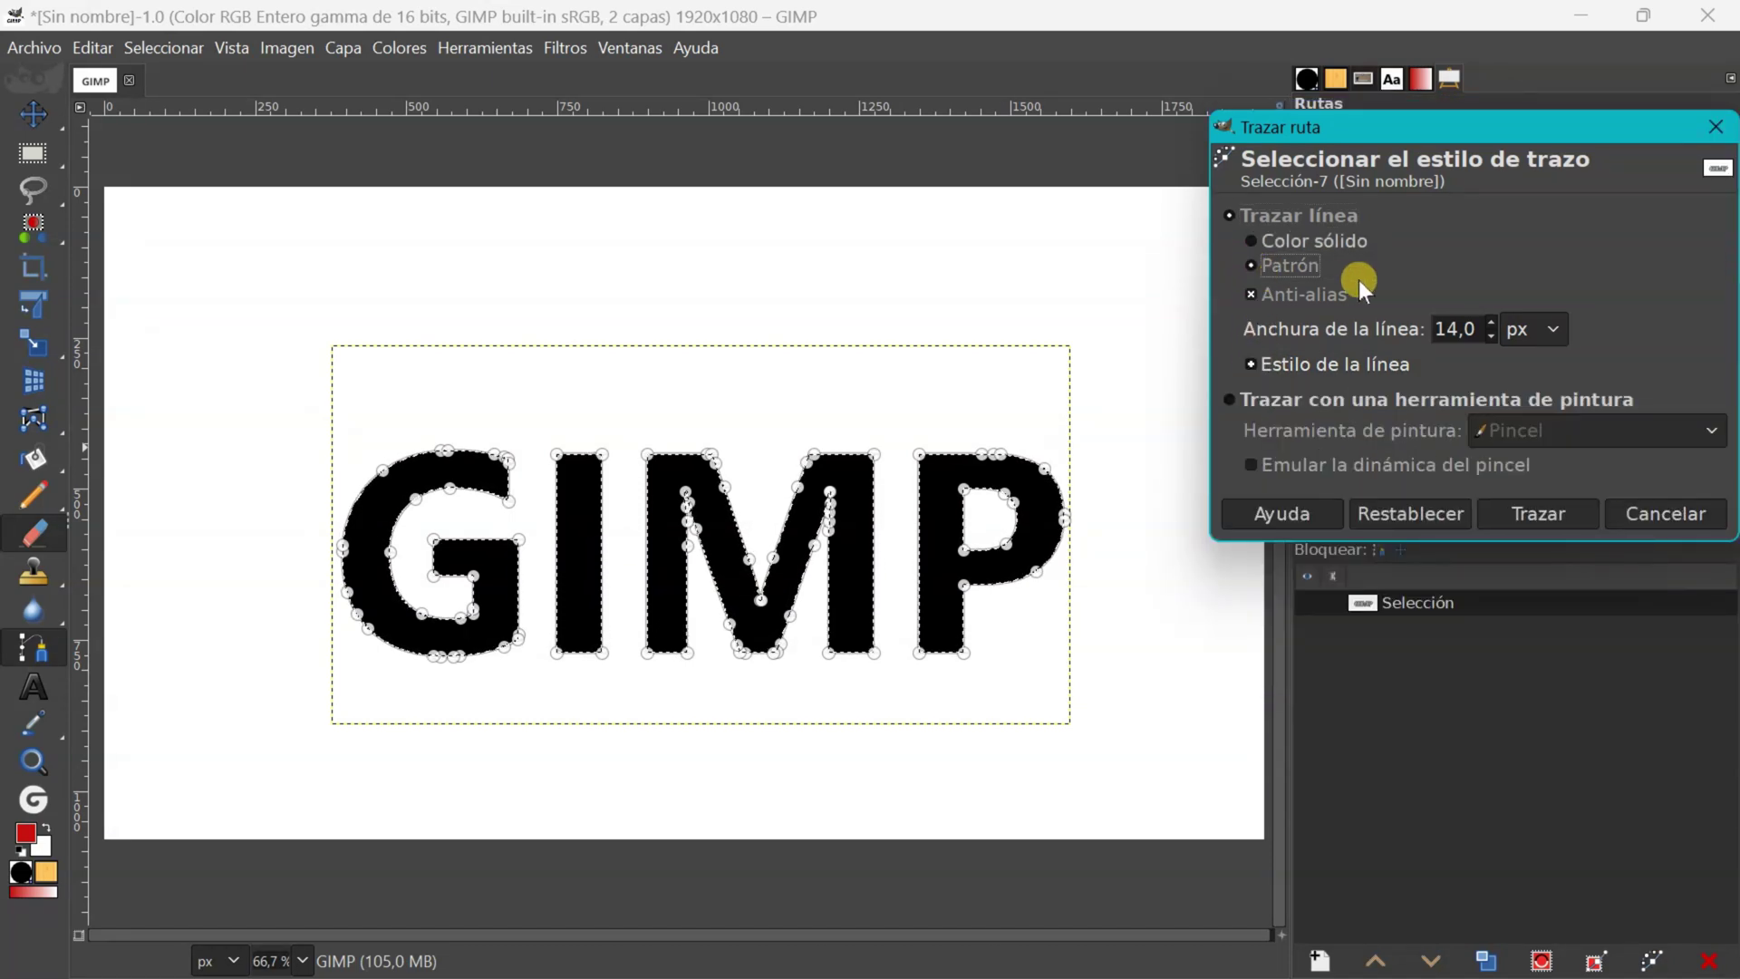
click(1252, 364)
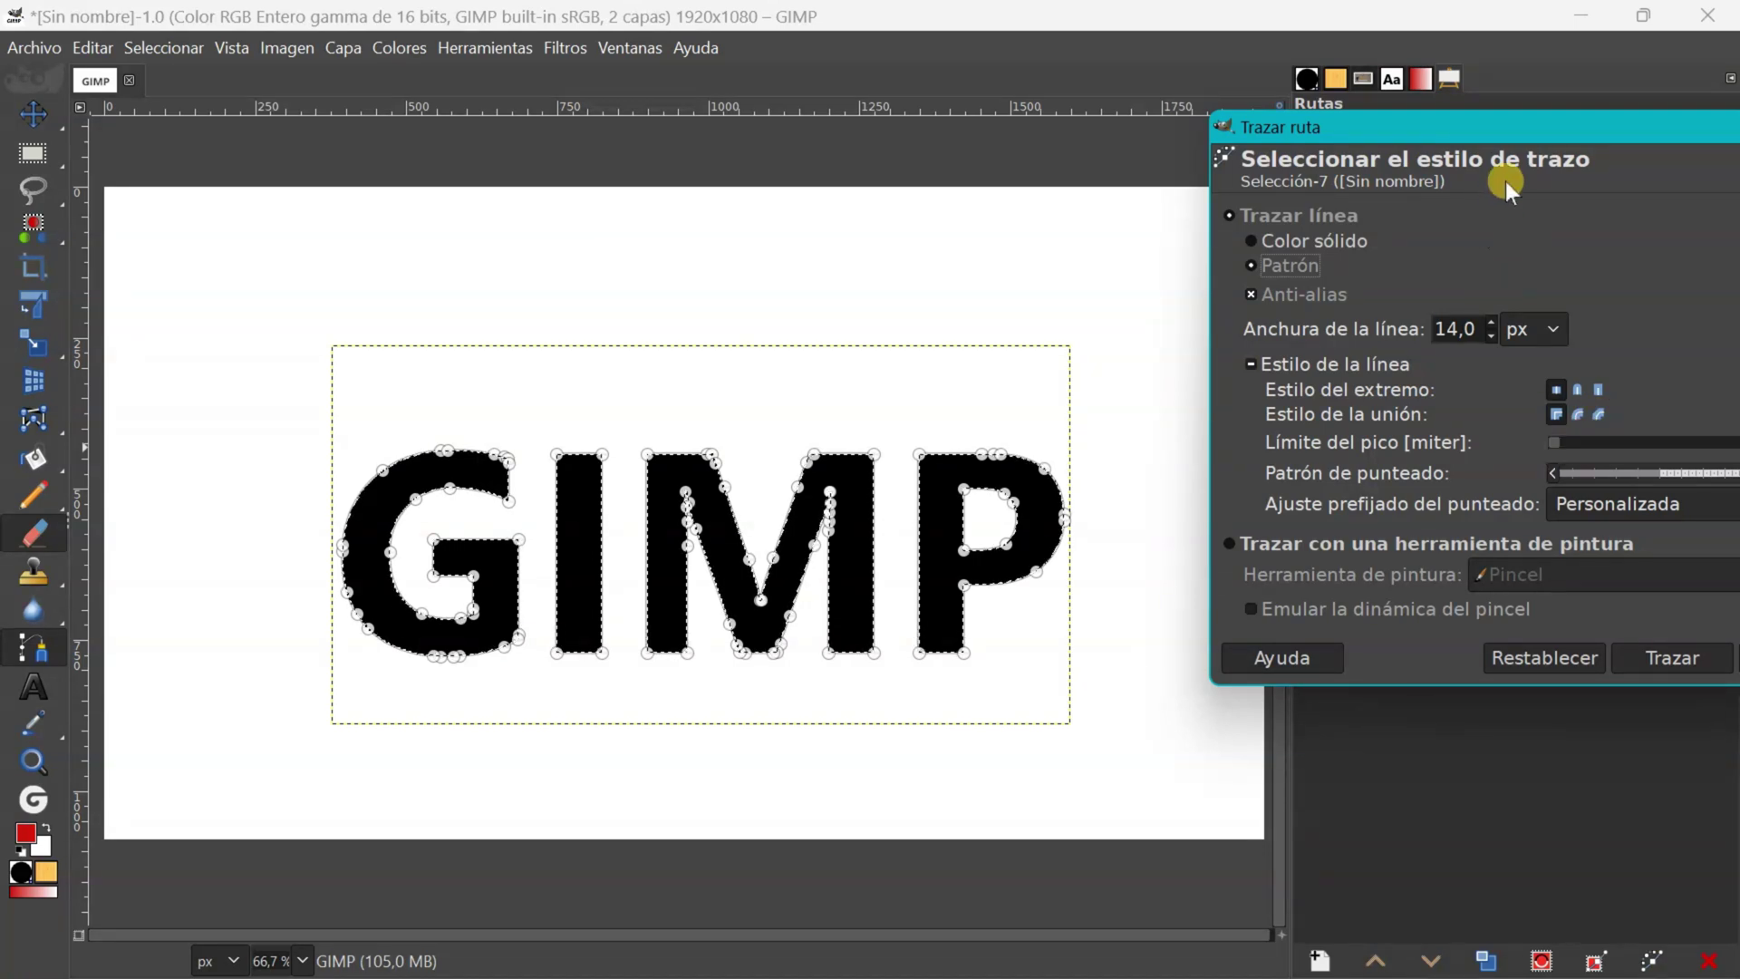
drag(1533, 129, 1319, 118)
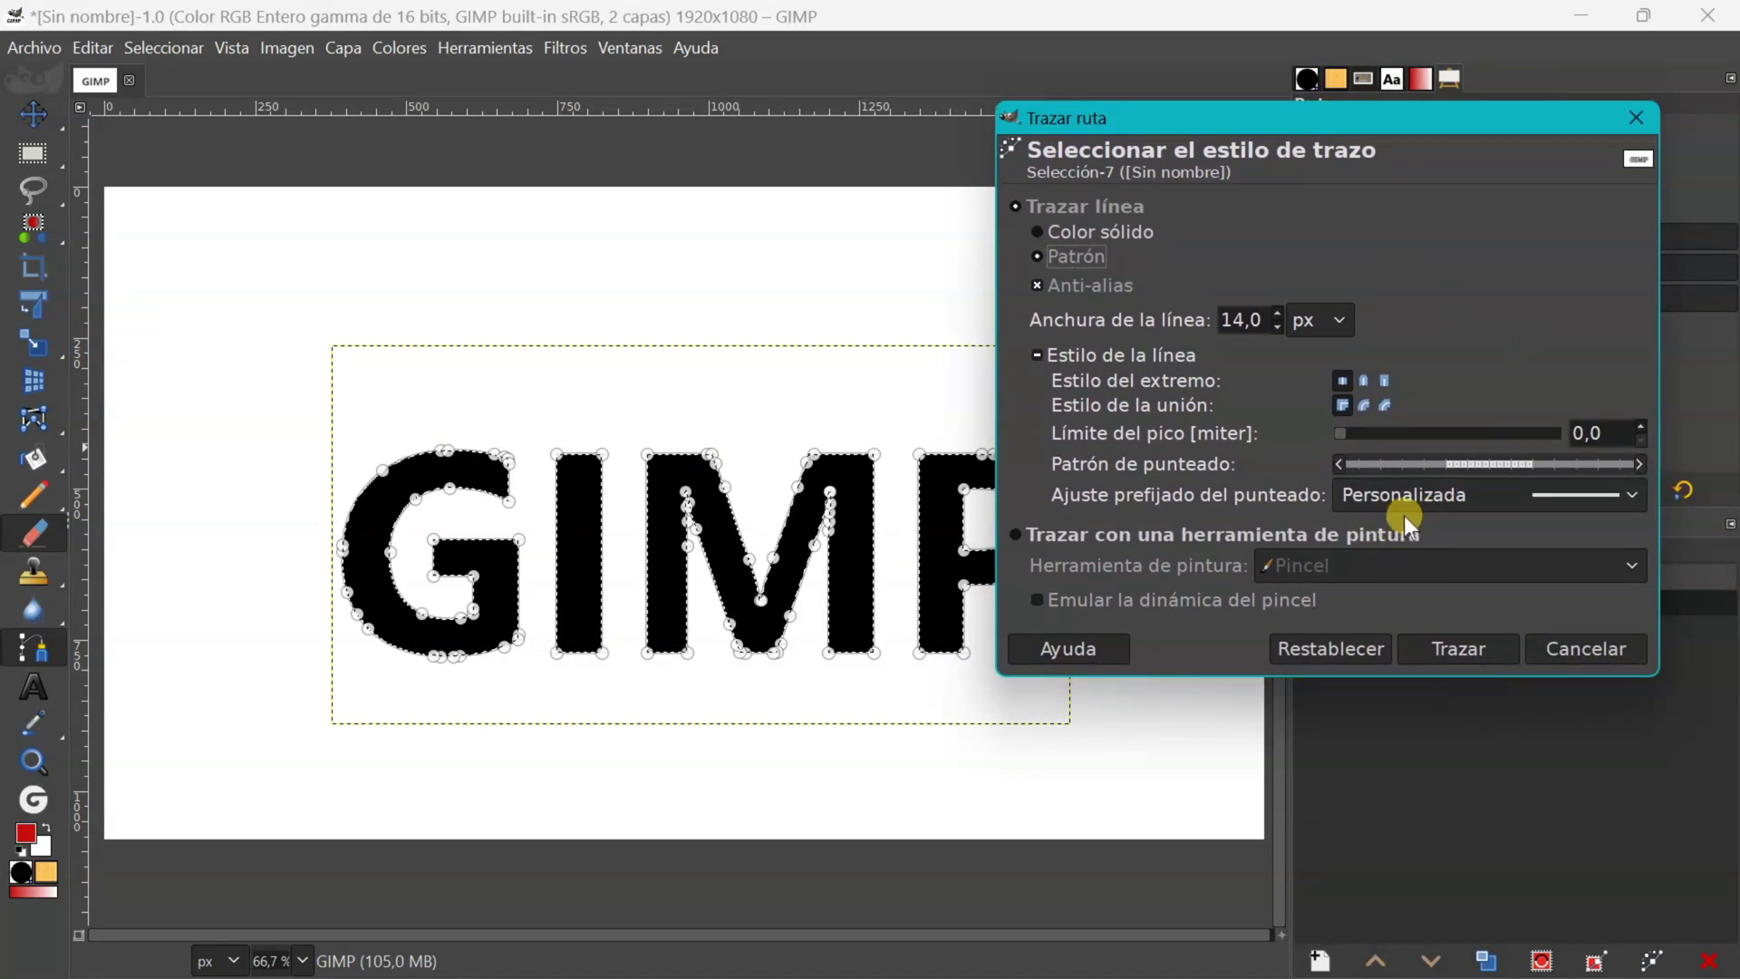
Choose the dash preset Puntos normales and stroke the text path with the 14 px patterned line.
click(1591, 492)
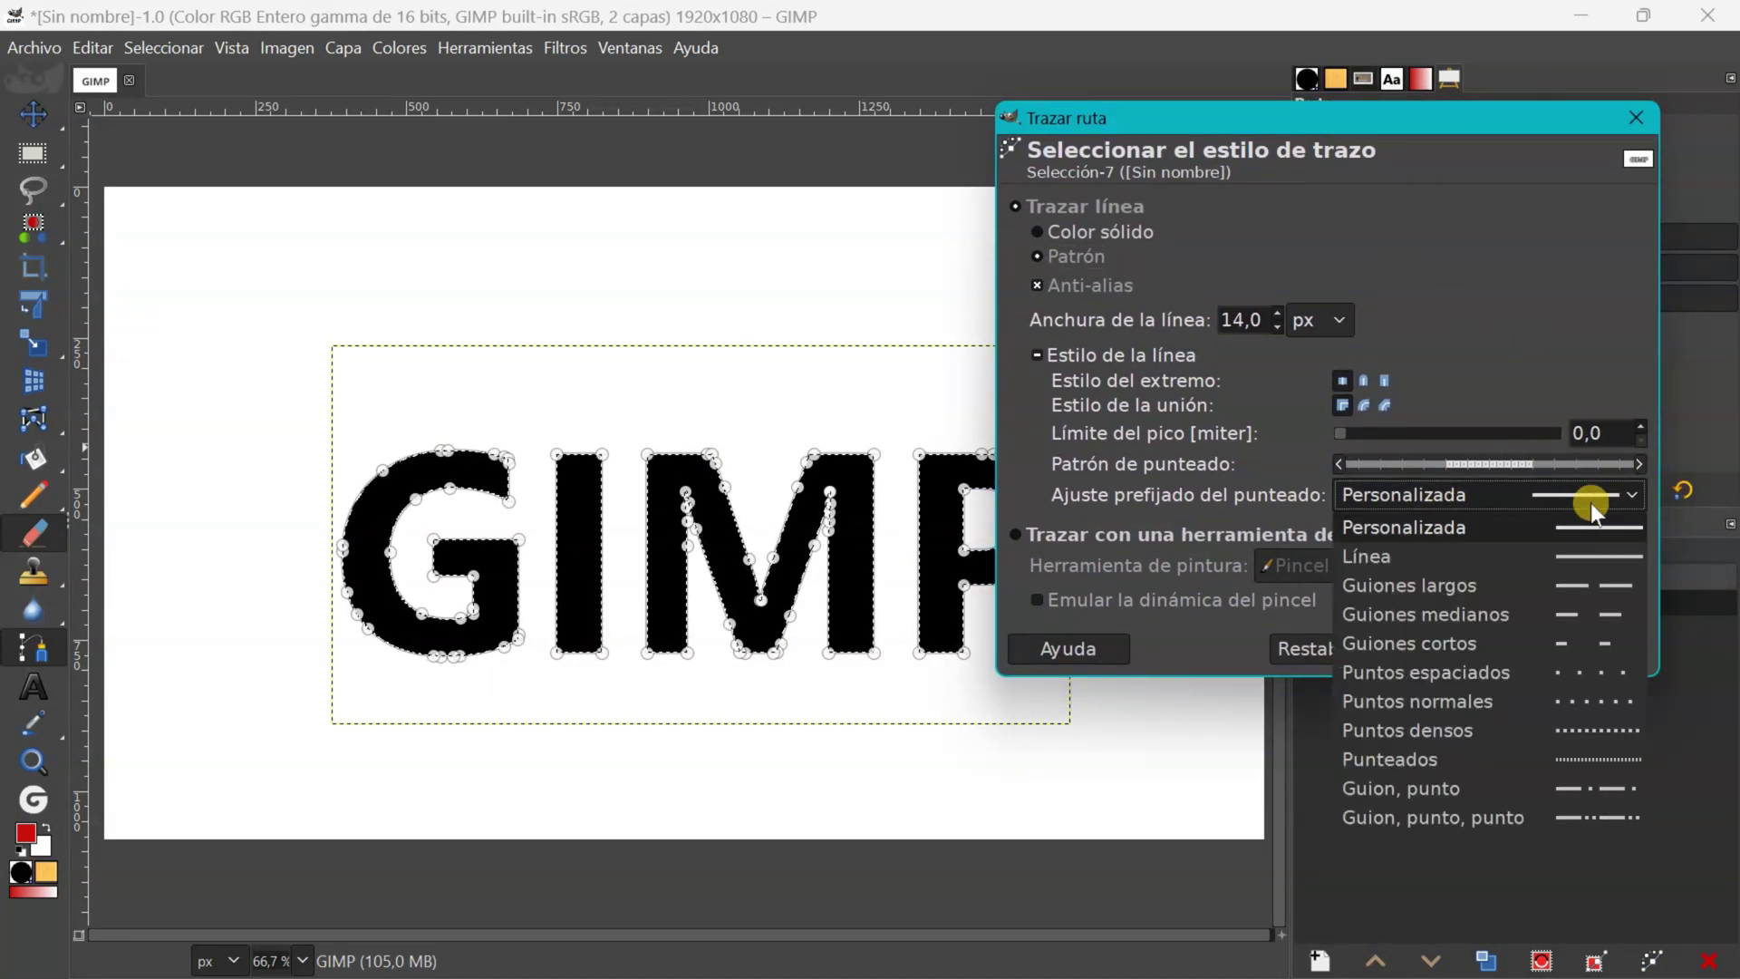
click(1583, 699)
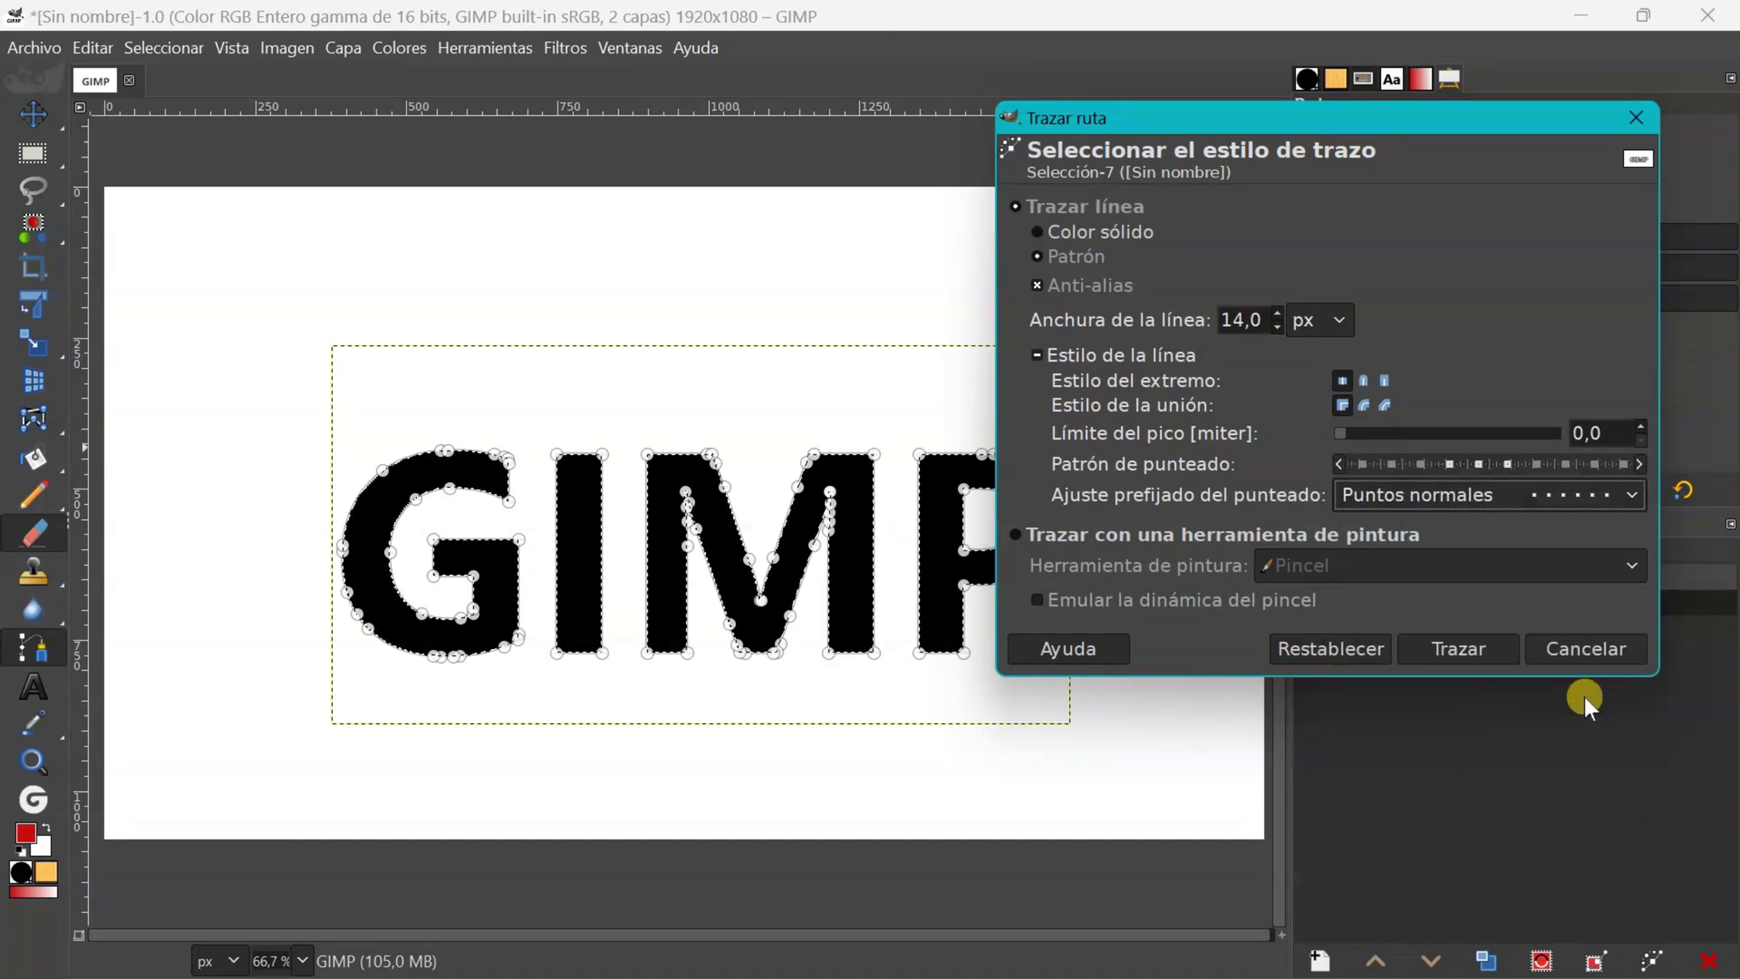
click(1535, 466)
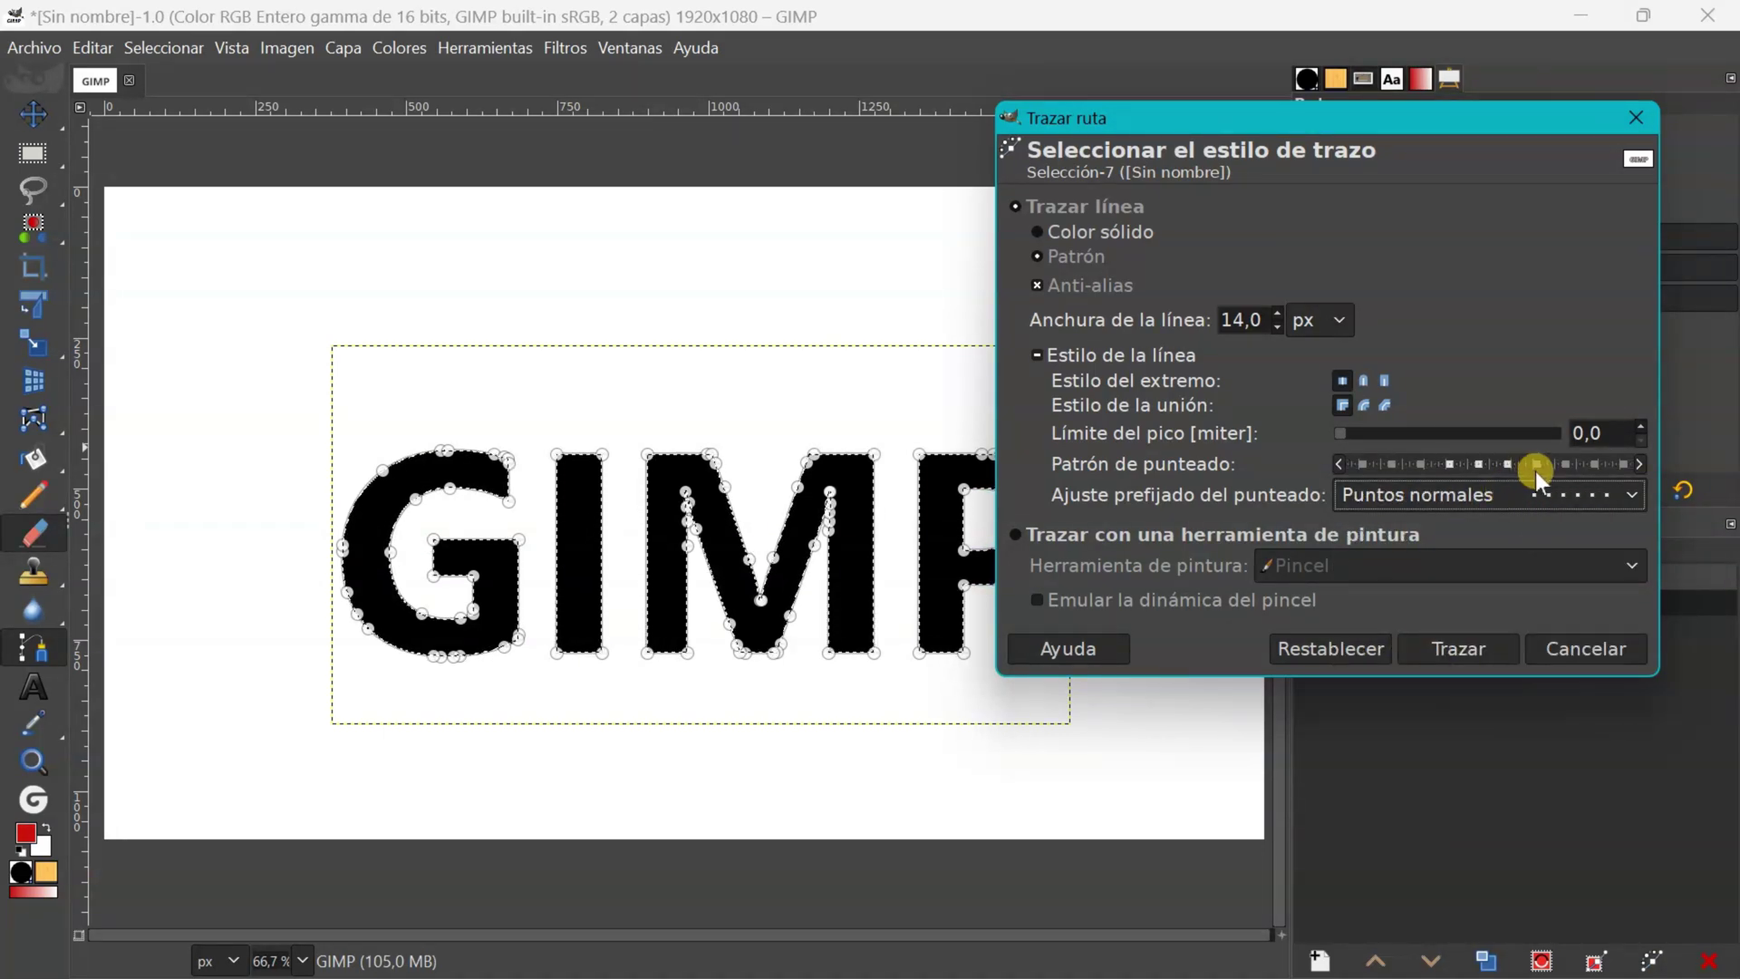
click(1469, 647)
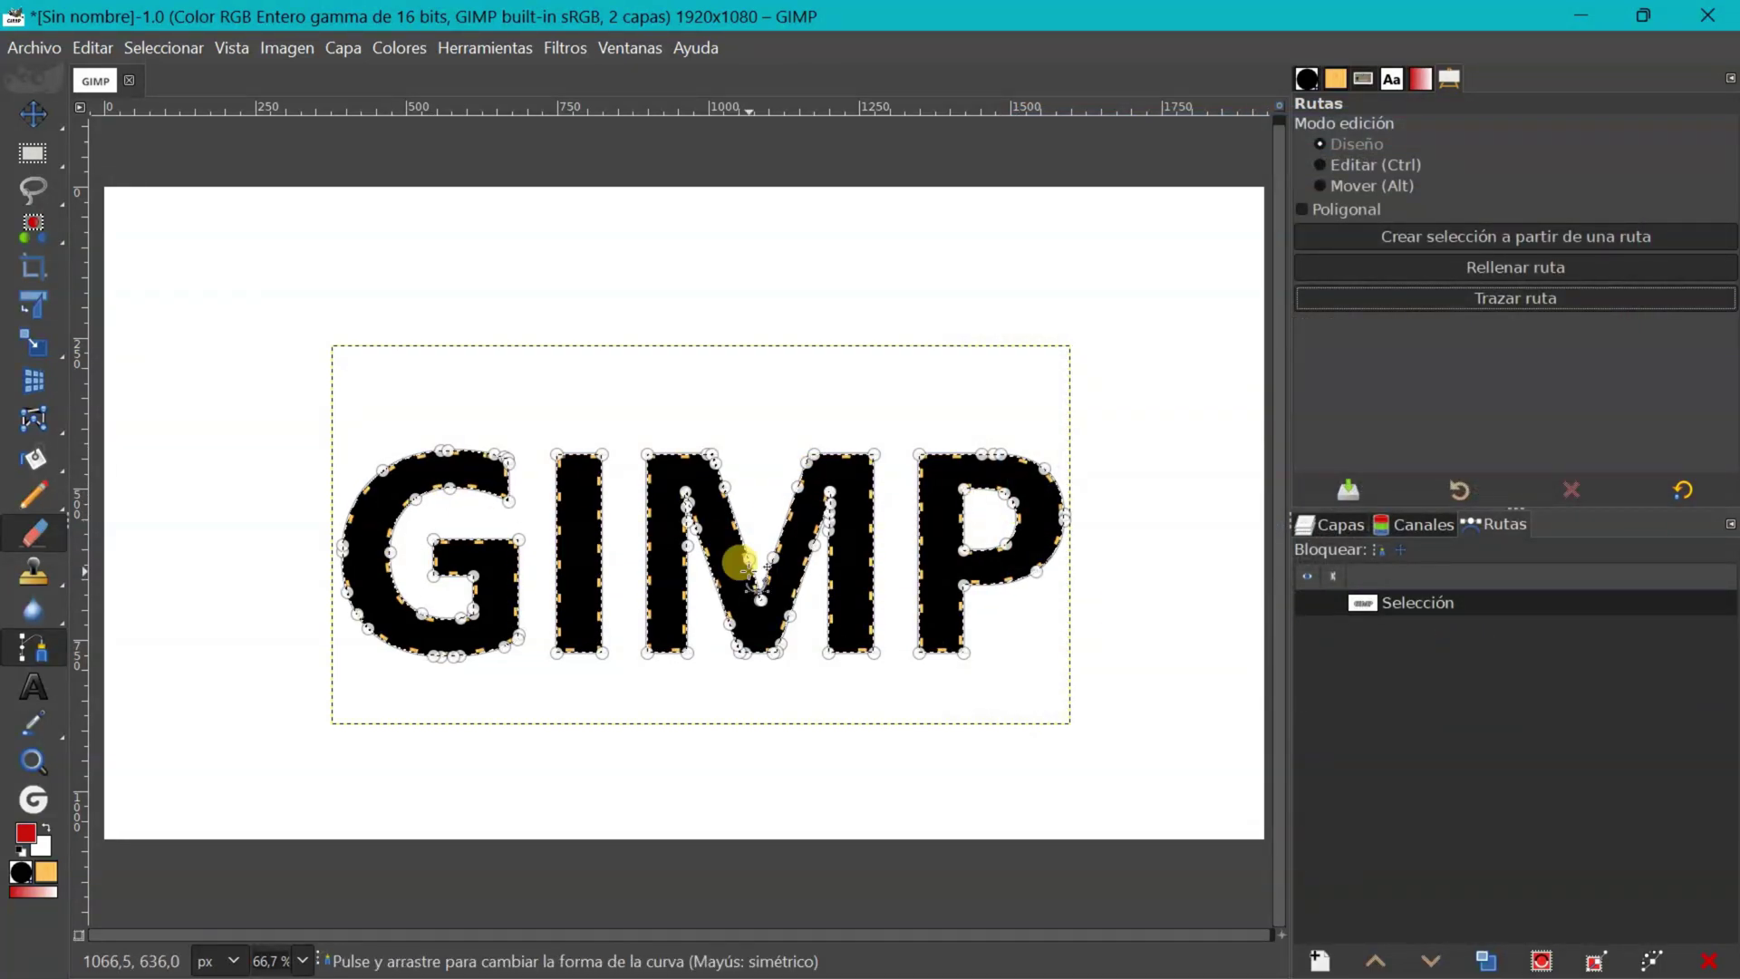
Deselect the text and leave path editing for the Move tool to view the dotted outline.
click(181, 48)
click(175, 109)
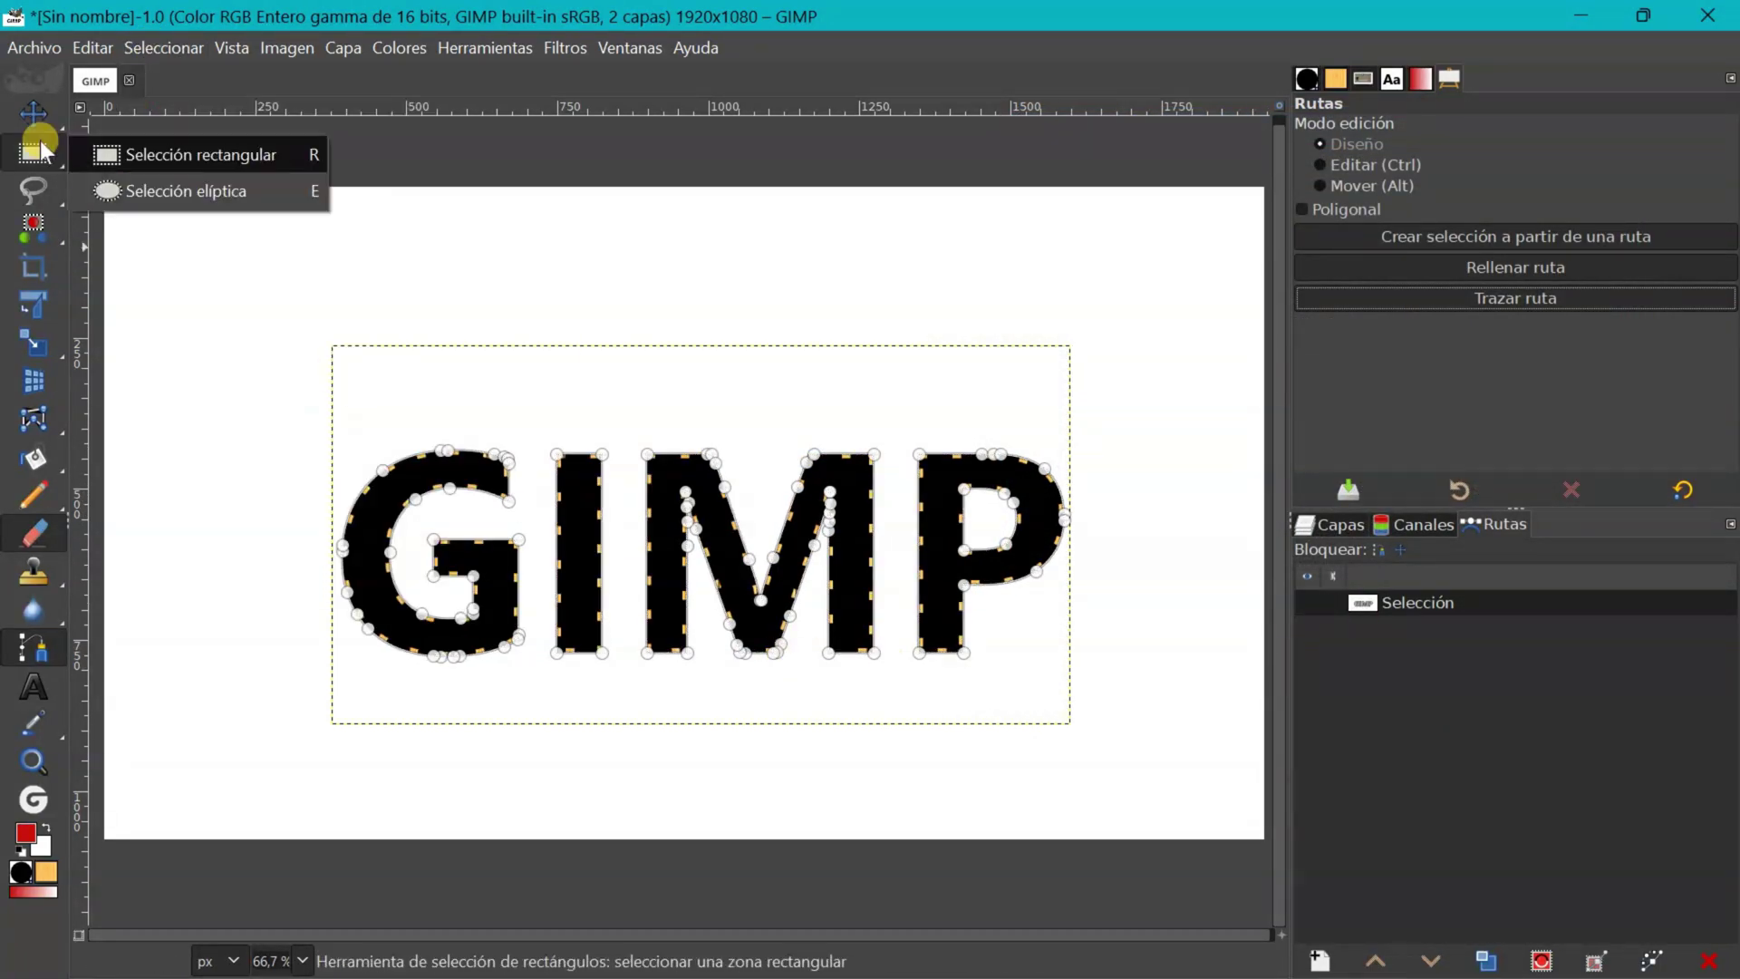
click(37, 113)
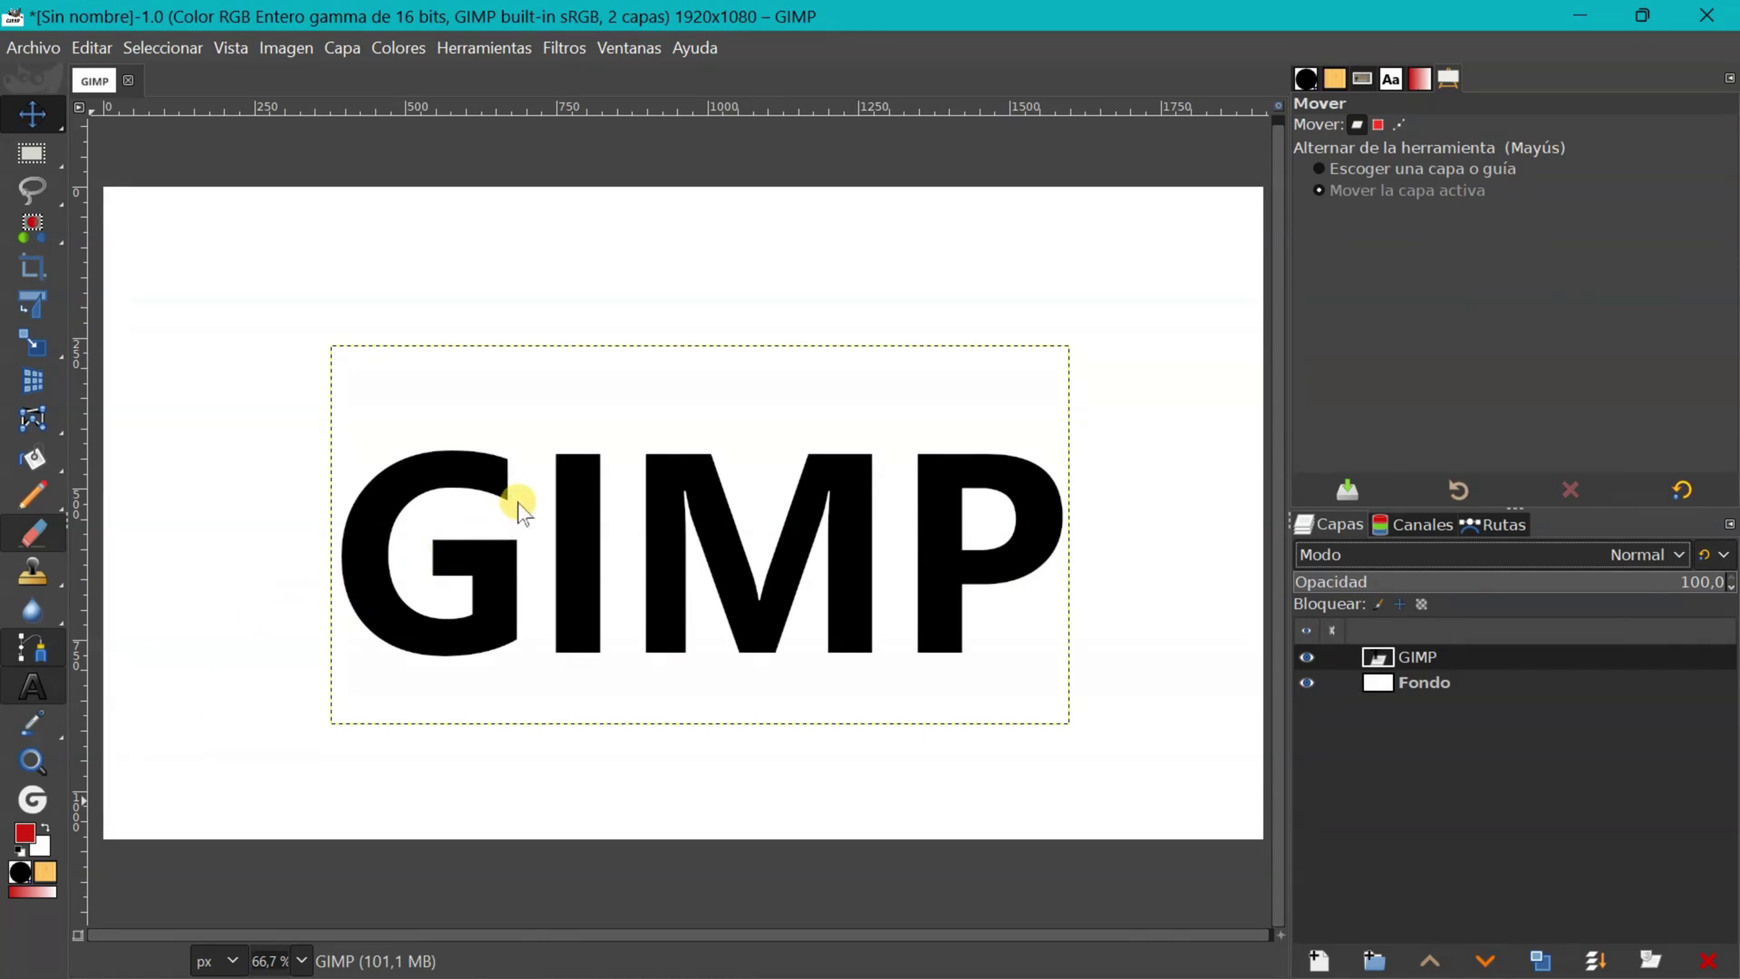
Create a selection from the GIMP text layer's alpha and open the stroke settings for that selection.
right_click(1377, 654)
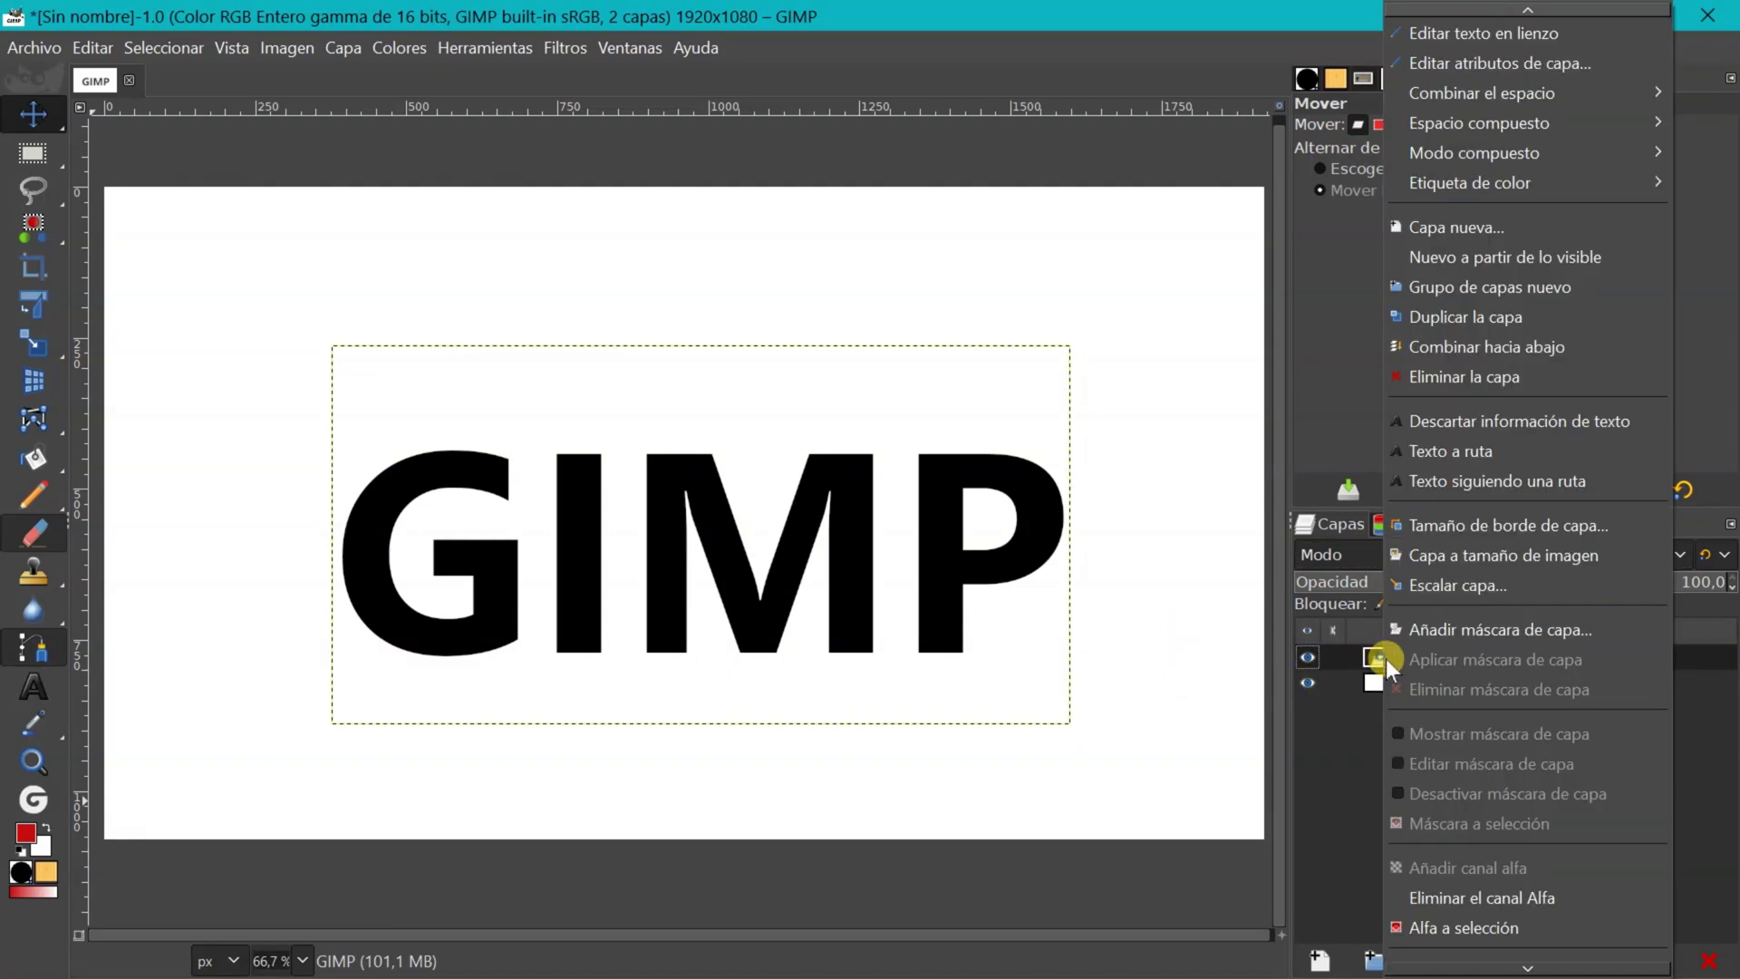
click(1454, 928)
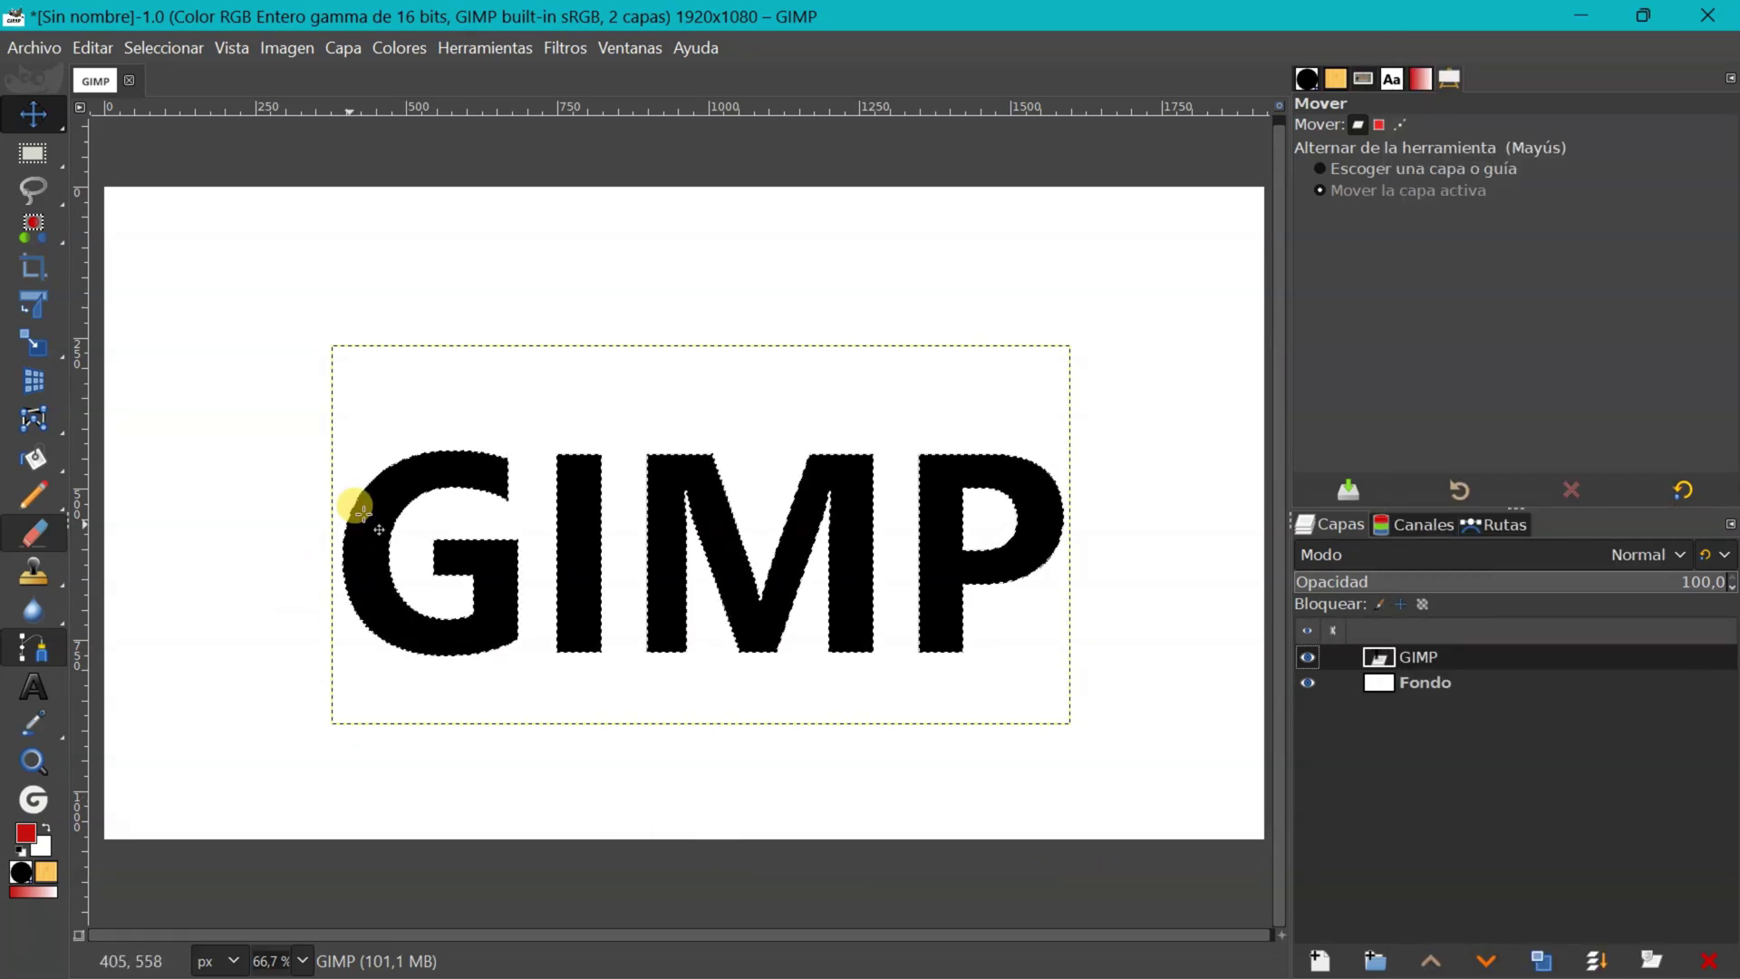
click(90, 48)
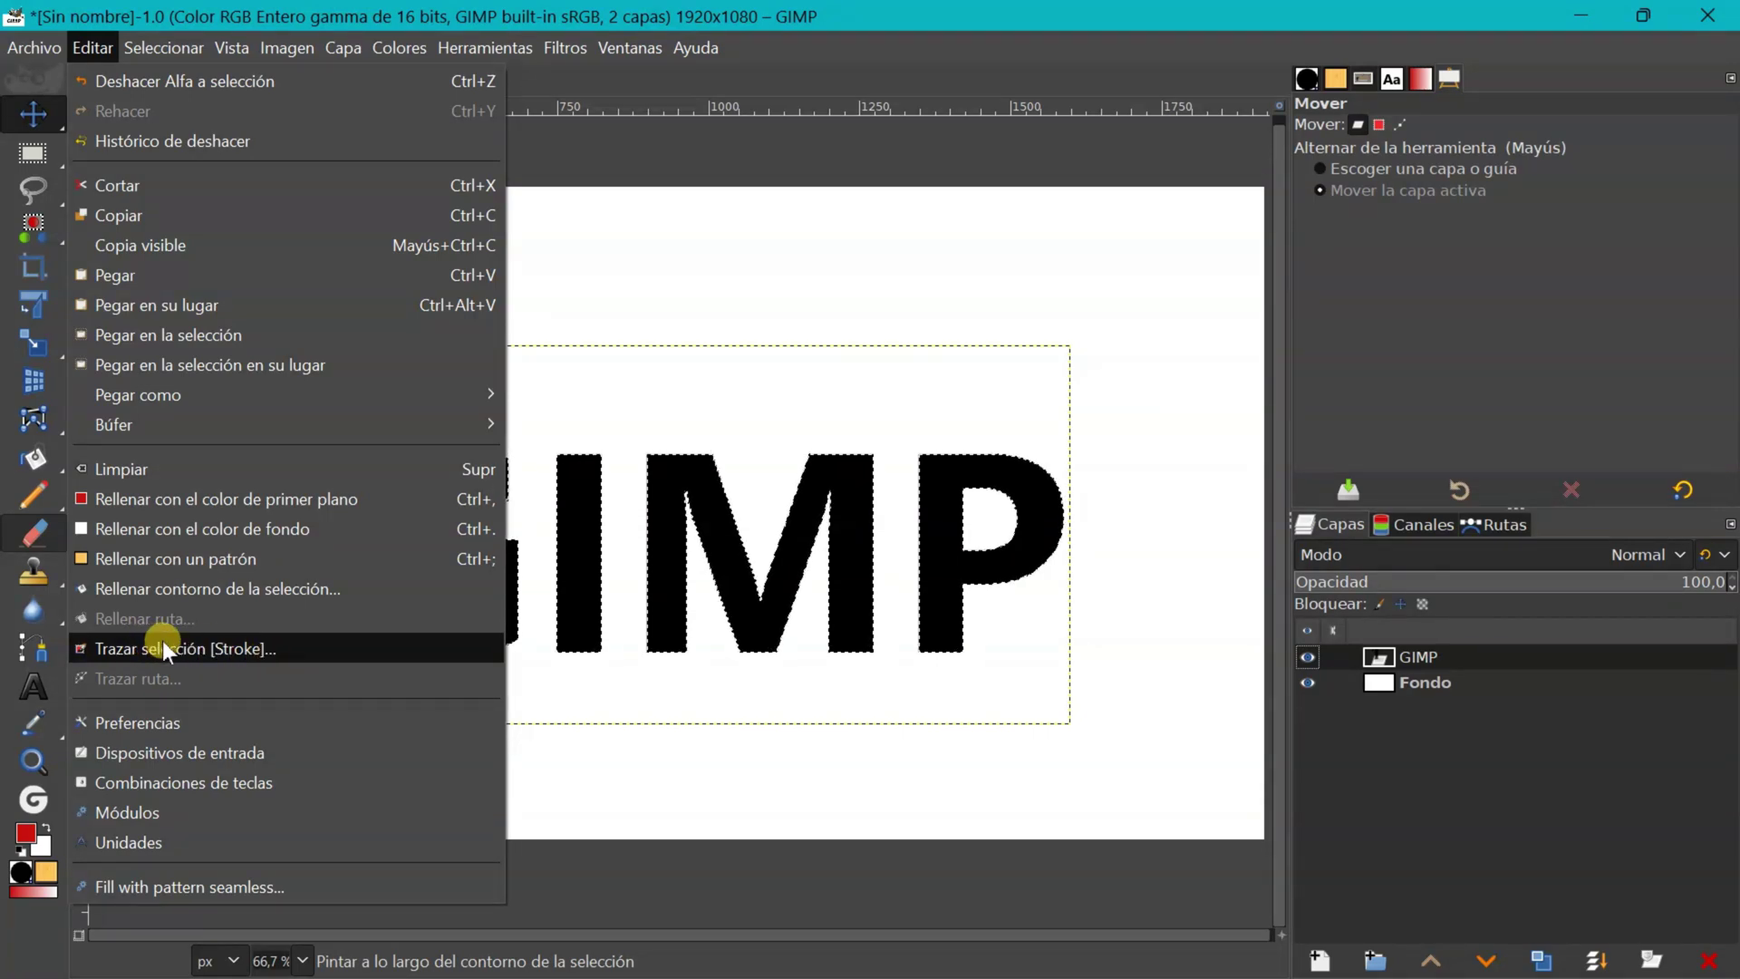
click(187, 649)
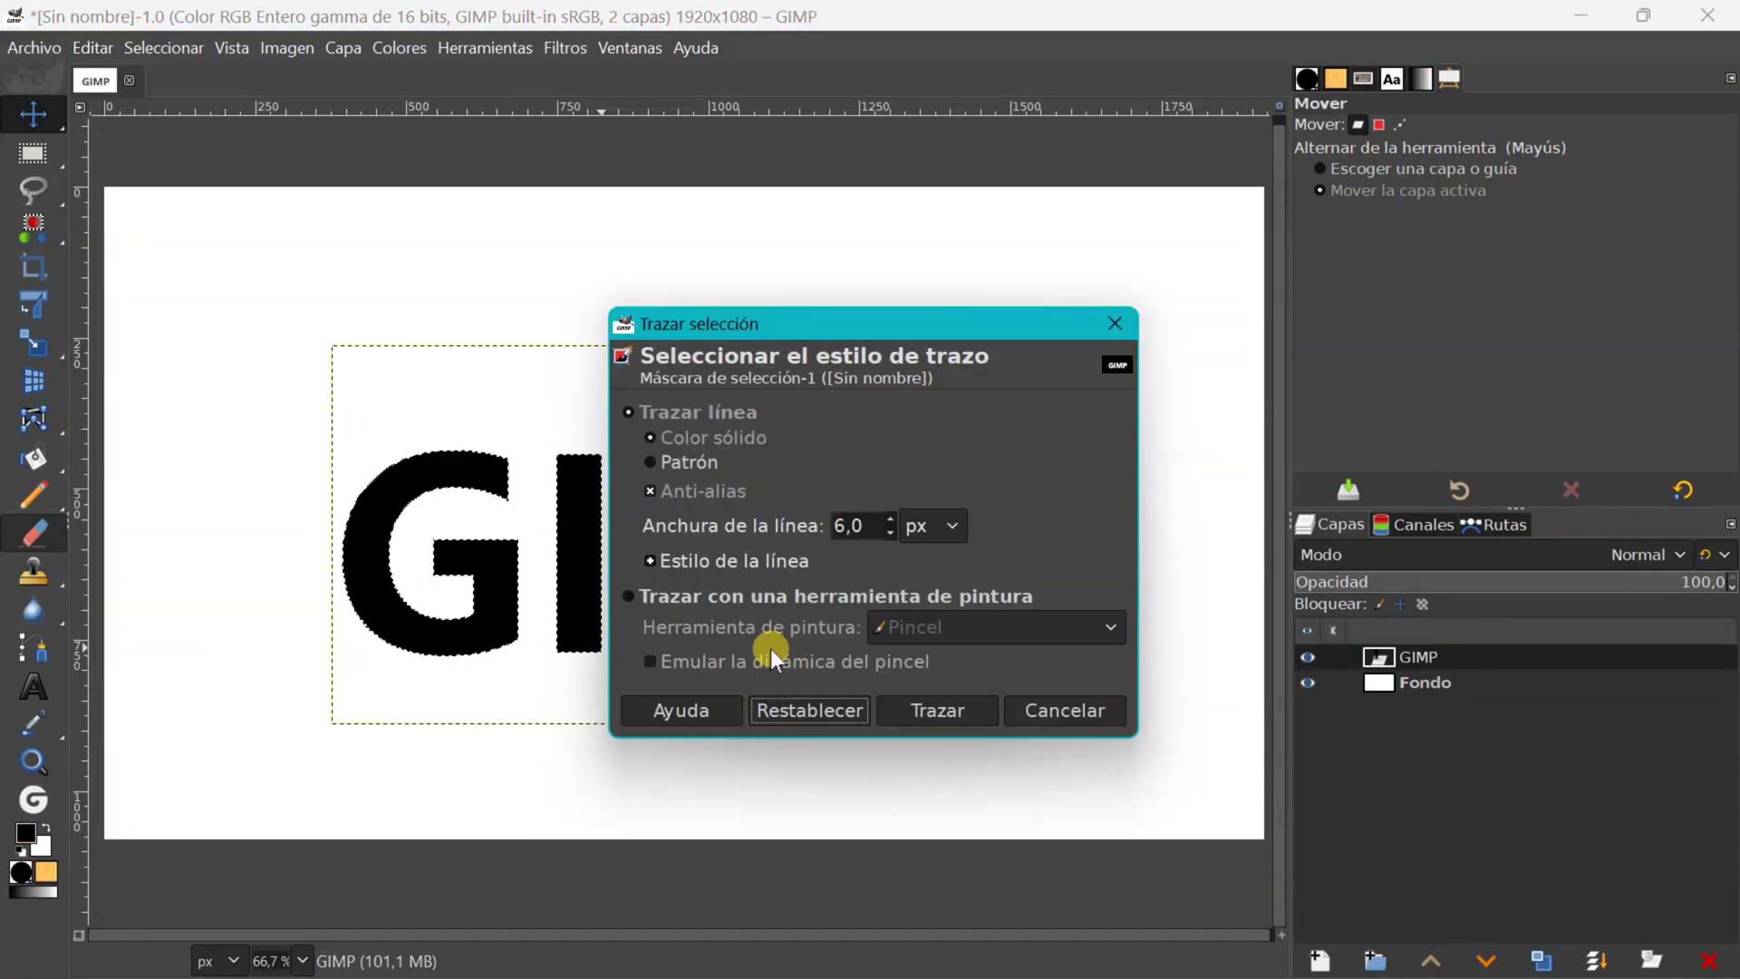
Set the line width of the selection stroke to 16 px.
click(889, 518)
click(889, 519)
click(889, 518)
click(889, 519)
click(890, 519)
click(889, 518)
click(889, 519)
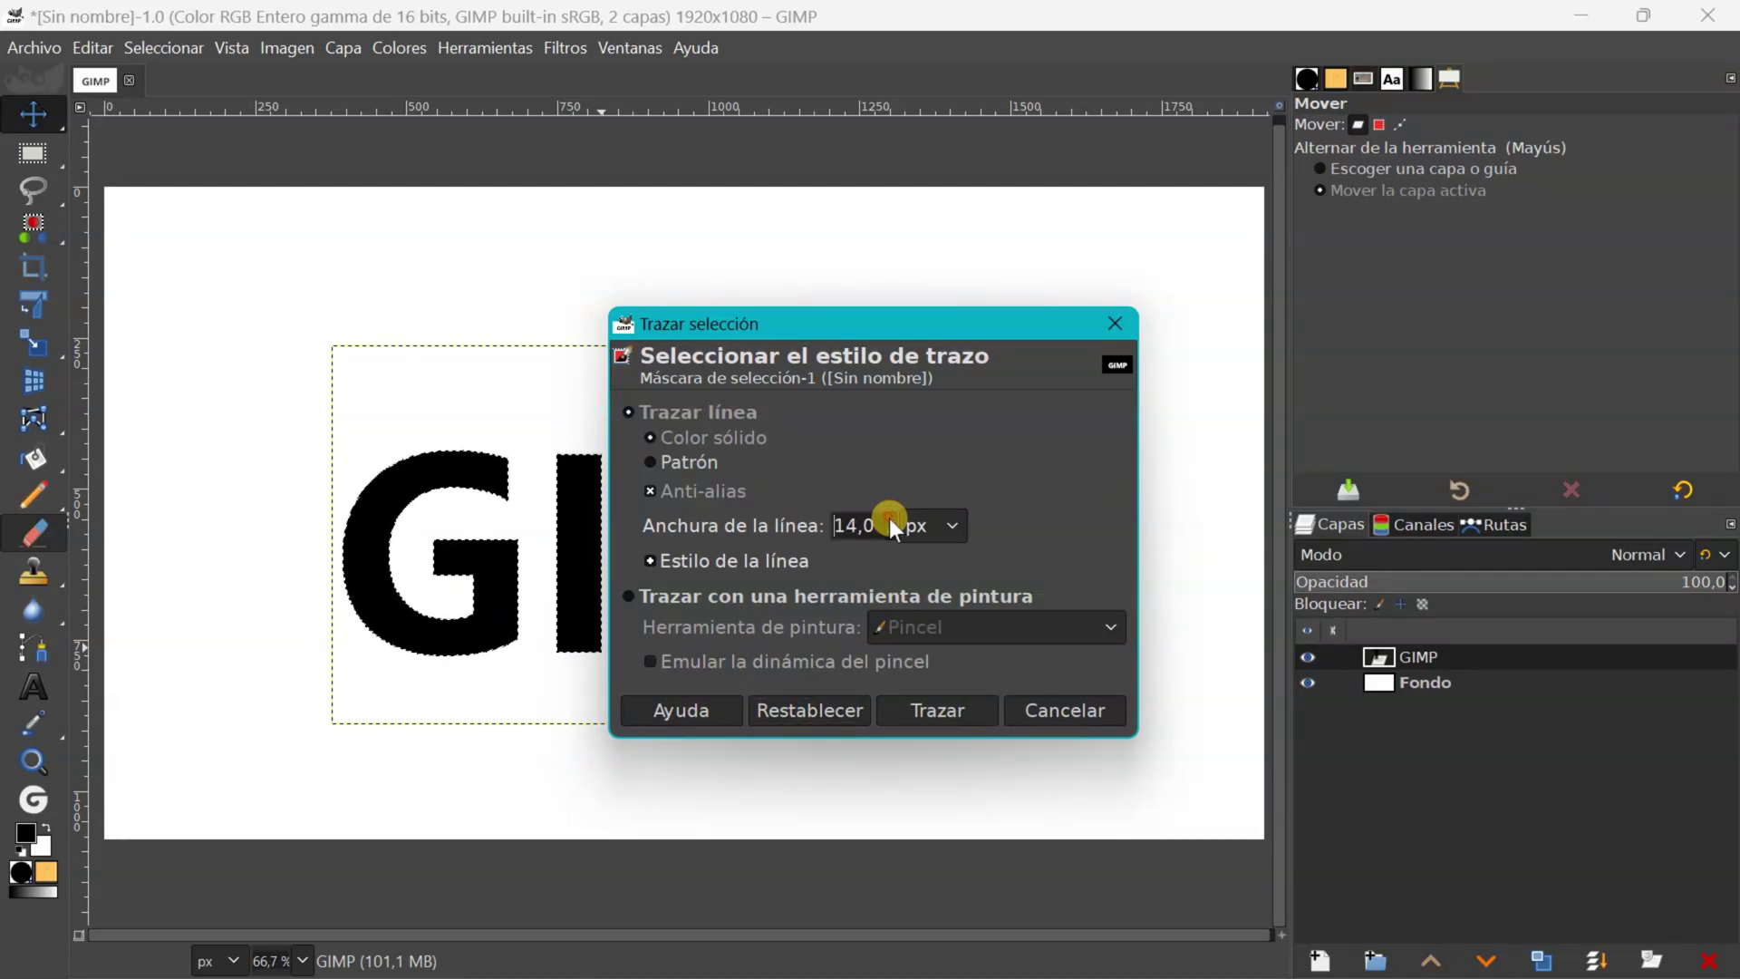
click(889, 519)
click(889, 518)
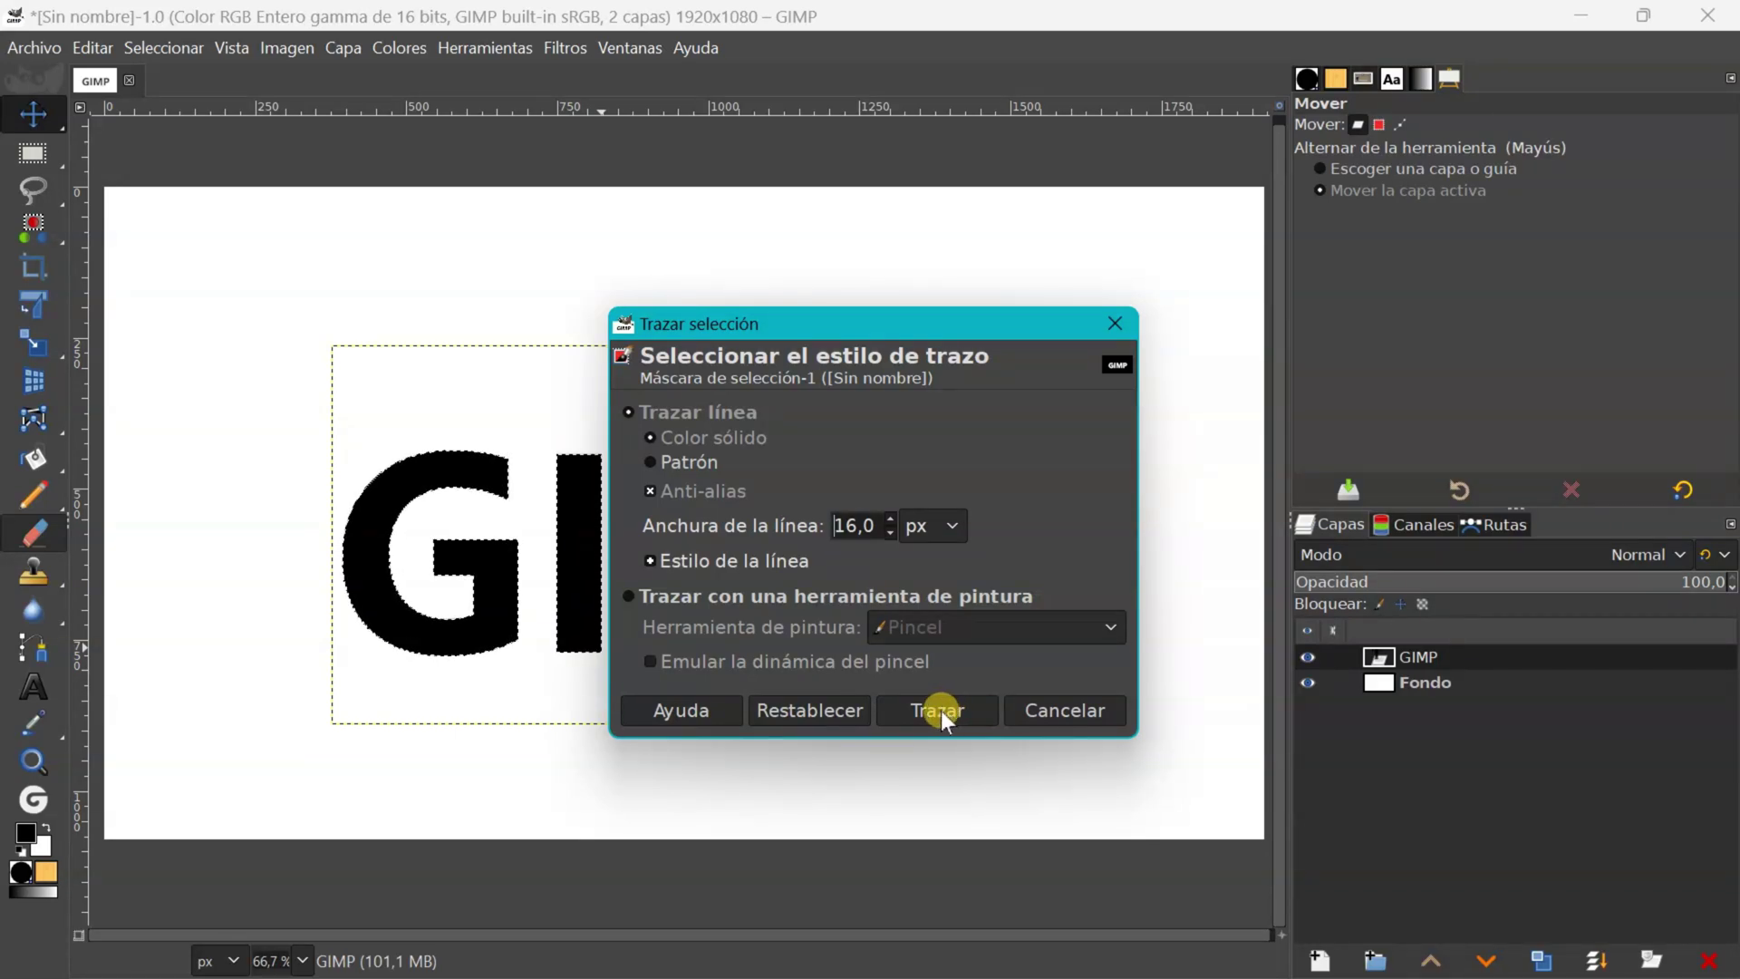
Set the foreground colour to red cb1c1c, stroke the text selection with it, and clear the selection.
click(28, 833)
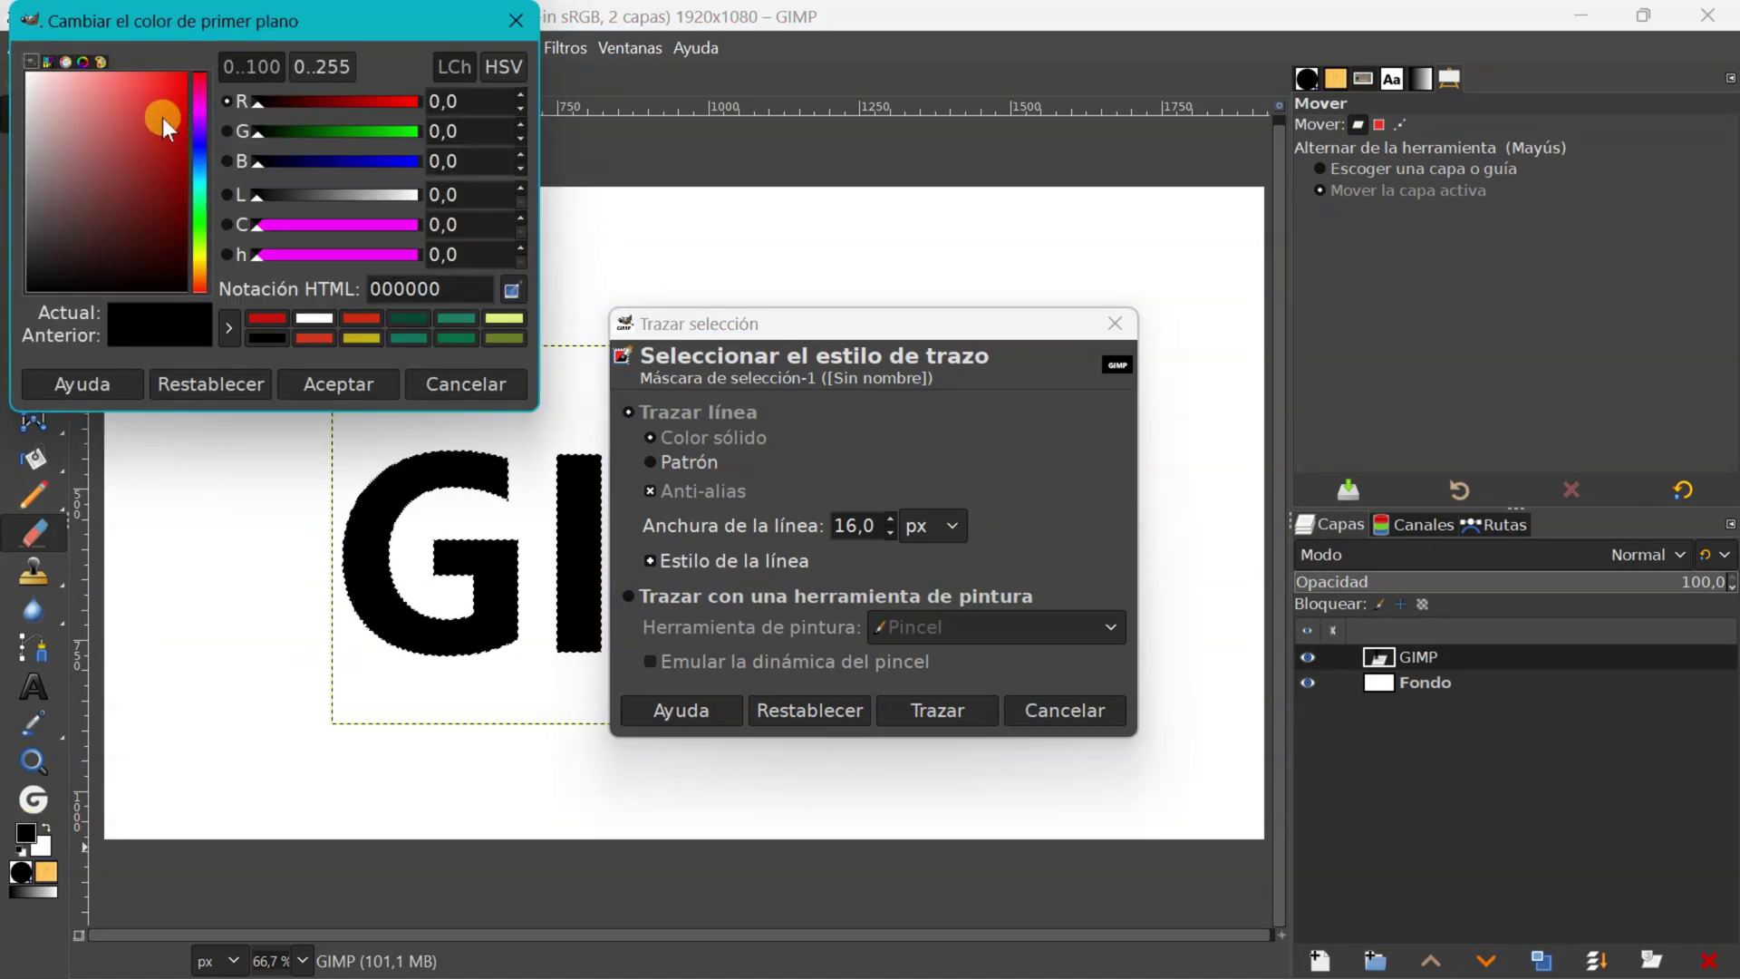
click(165, 118)
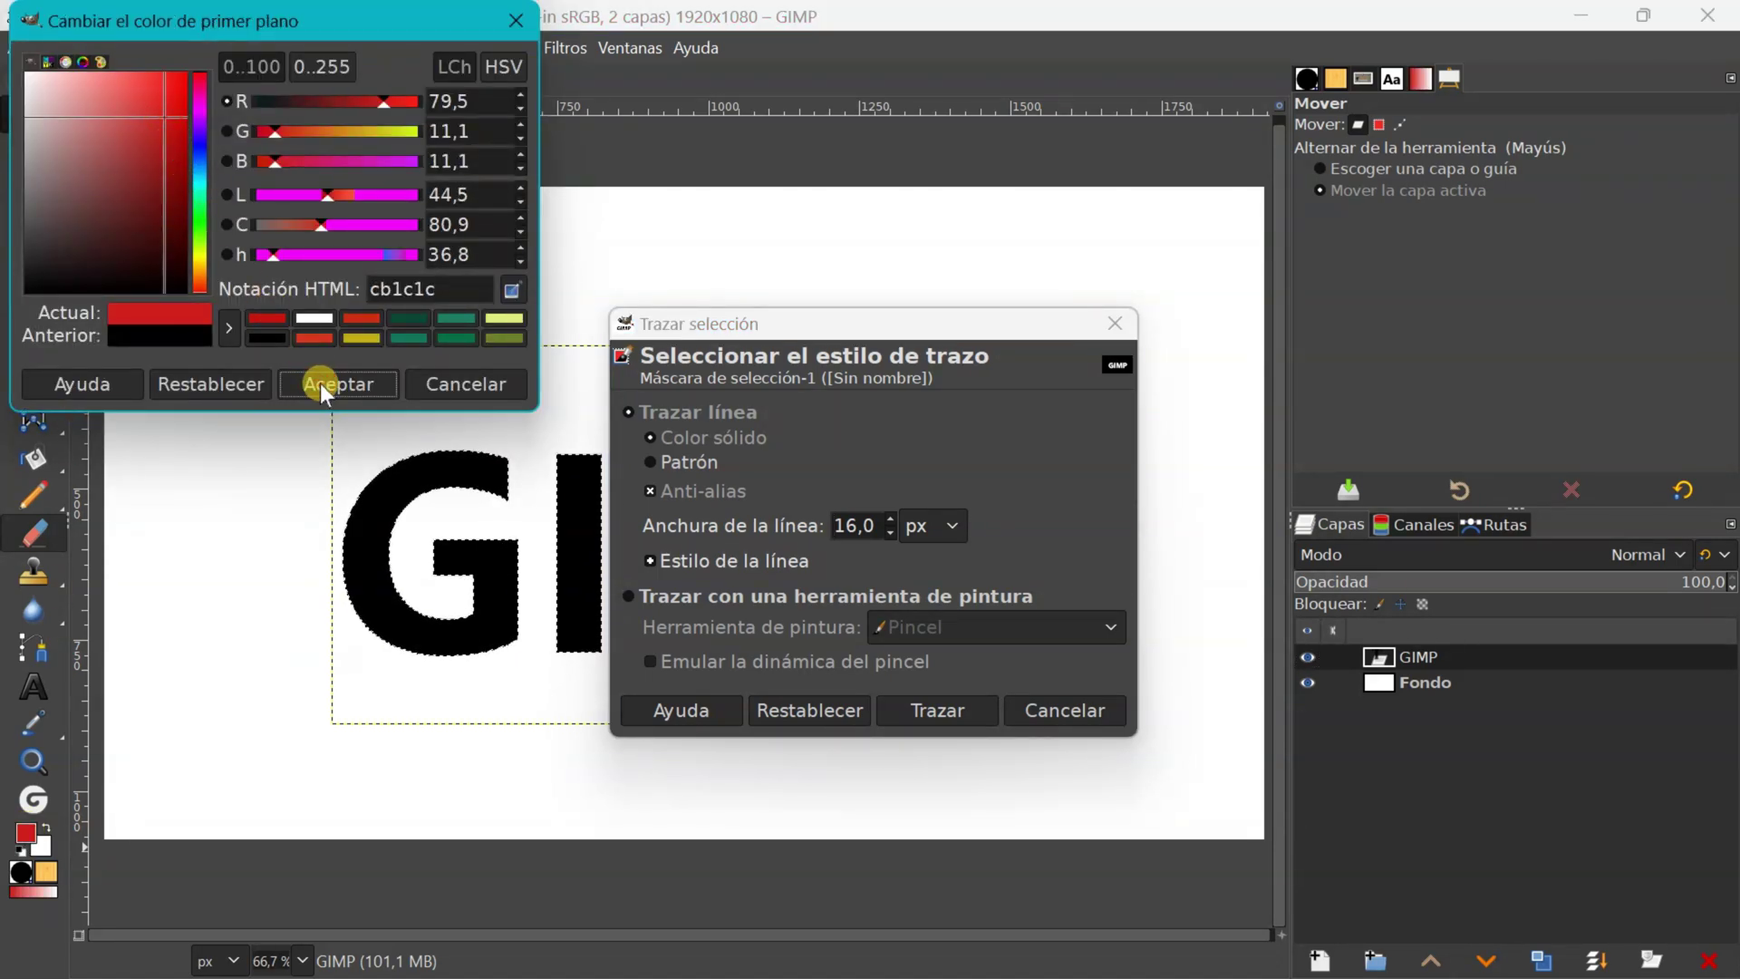
click(931, 709)
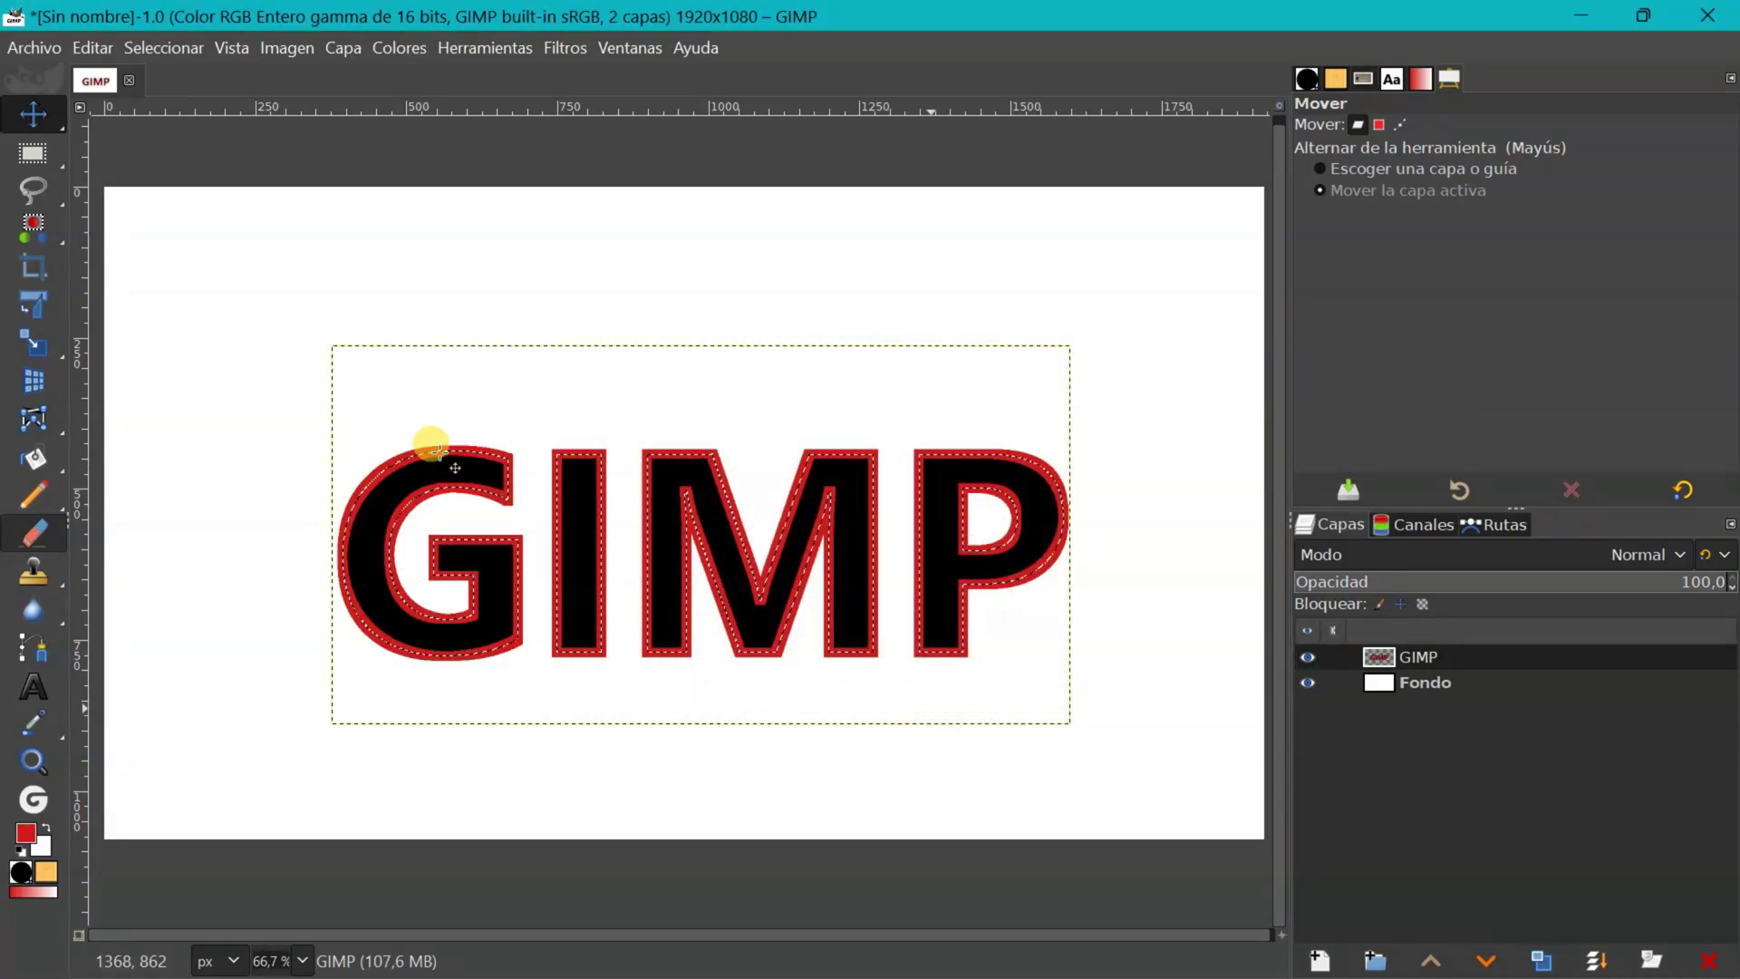
click(165, 47)
click(168, 112)
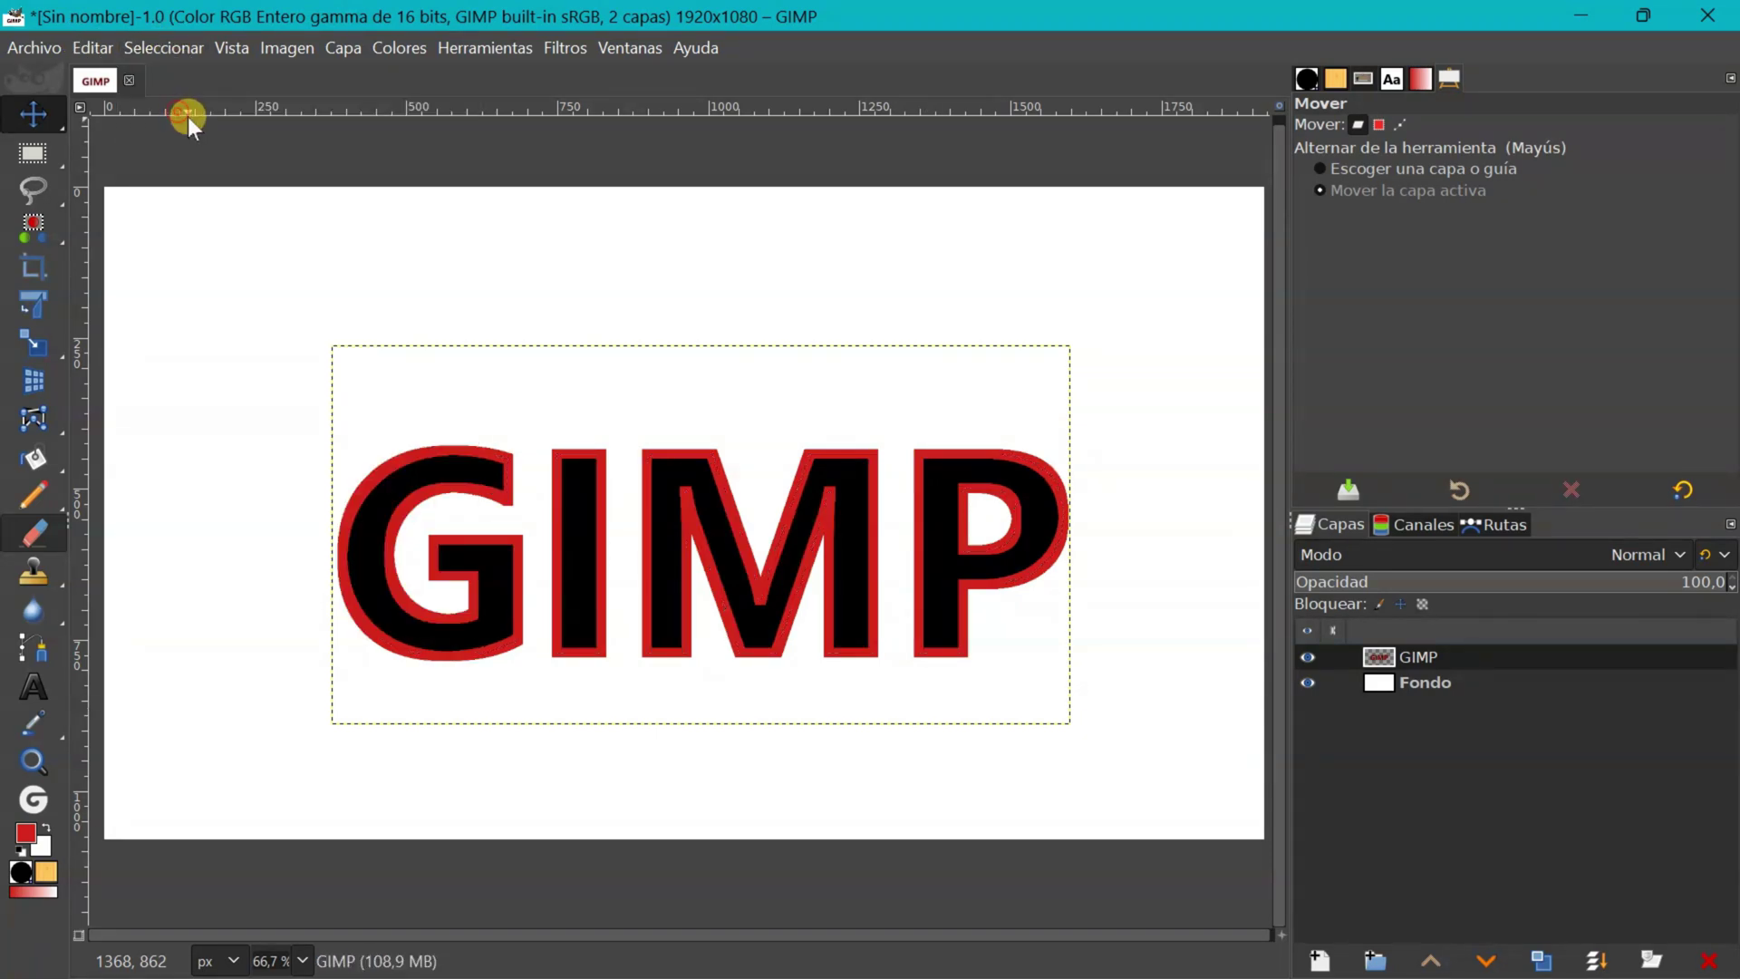